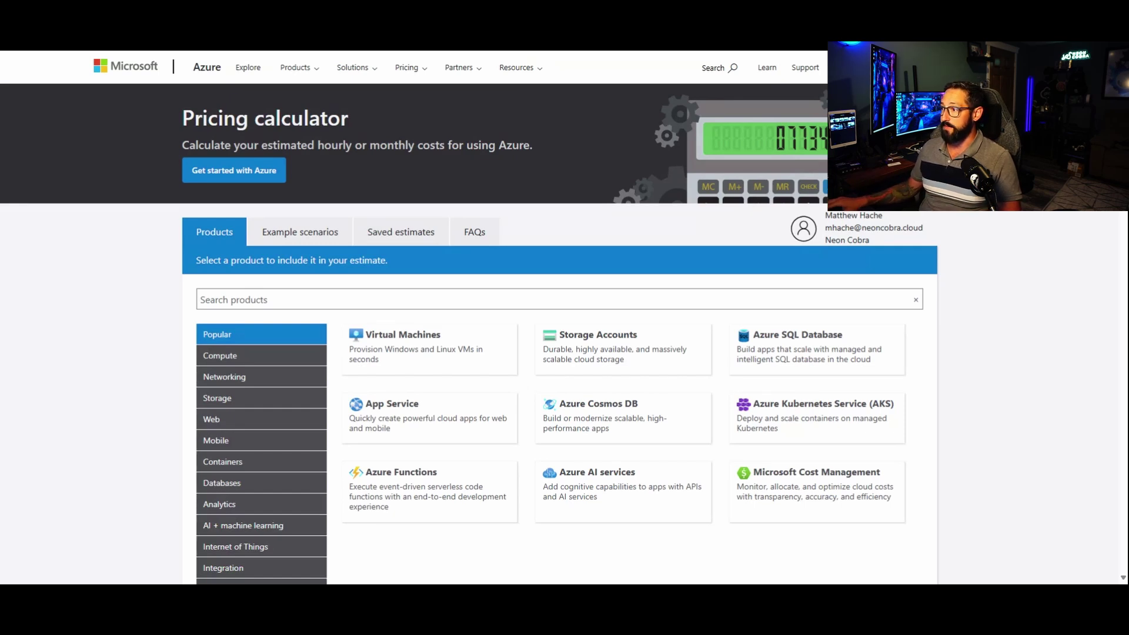
- Check the saved estimates list, then look over the product catalogue and the blank estimate below it
click(402, 235)
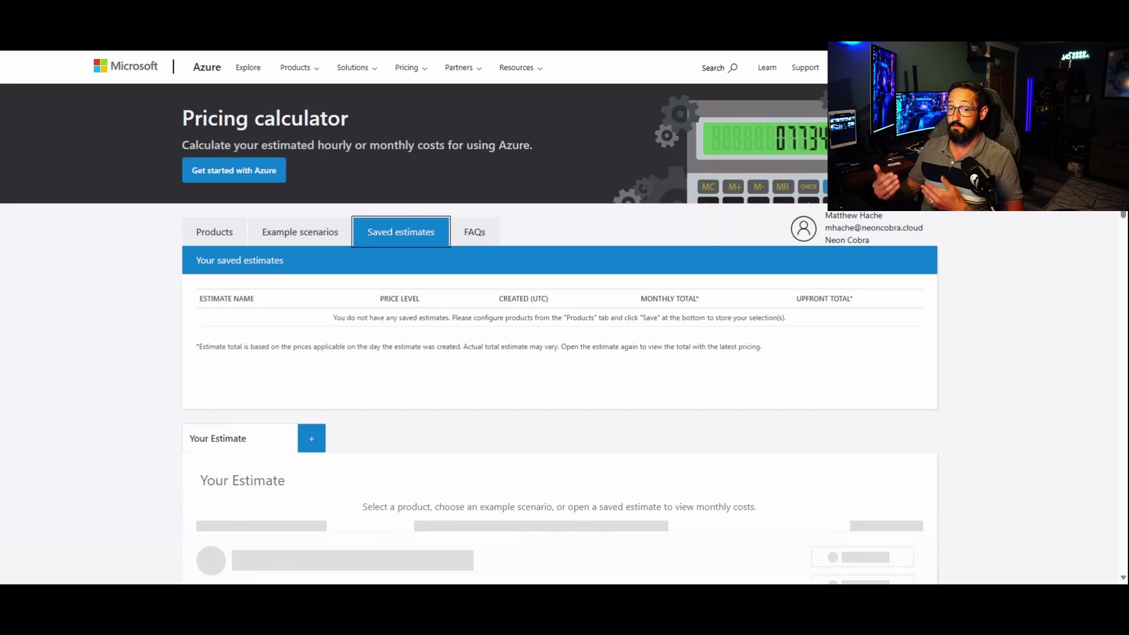
click(212, 242)
scroll(110, 444, down, 7)
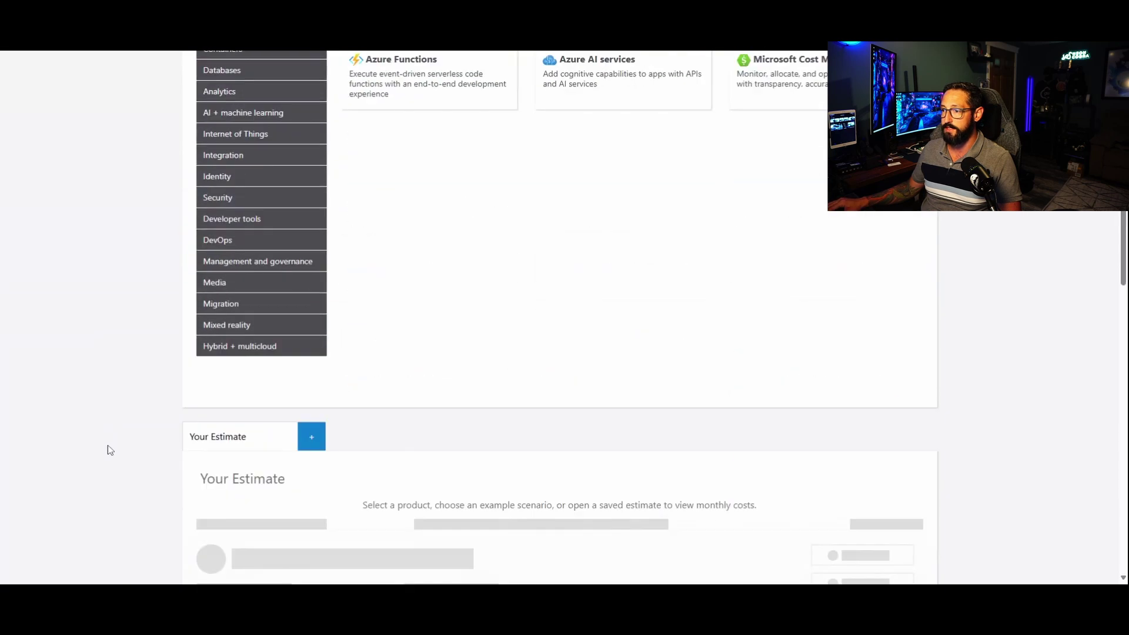
scroll(108, 450, up, 6)
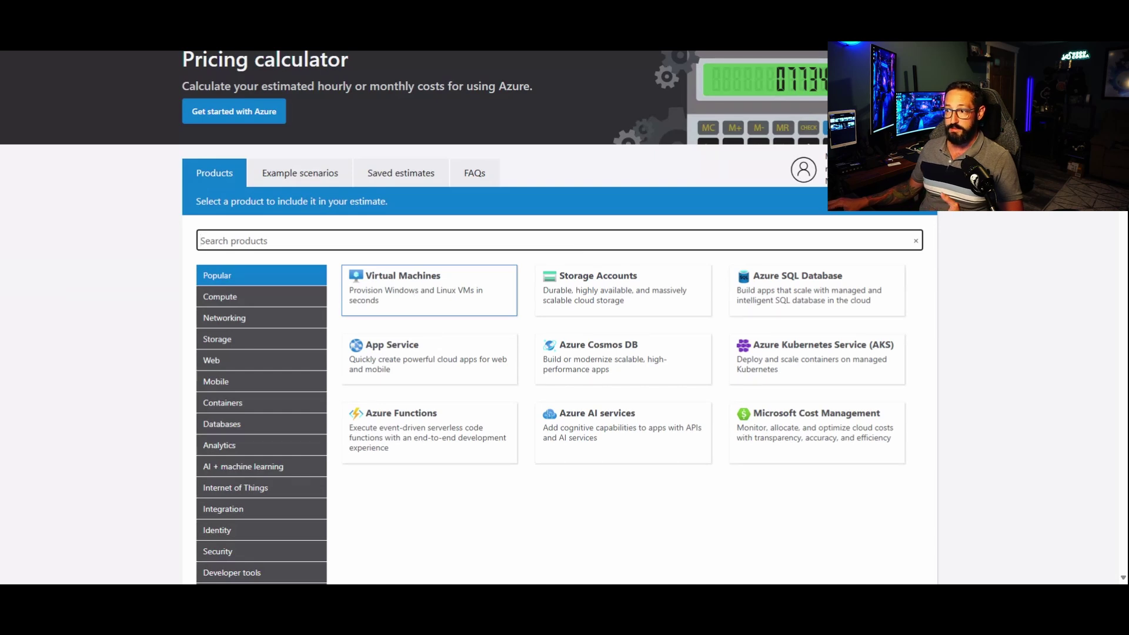
- Add the Virtual Machines product to the estimate and view its new entry
click(414, 299)
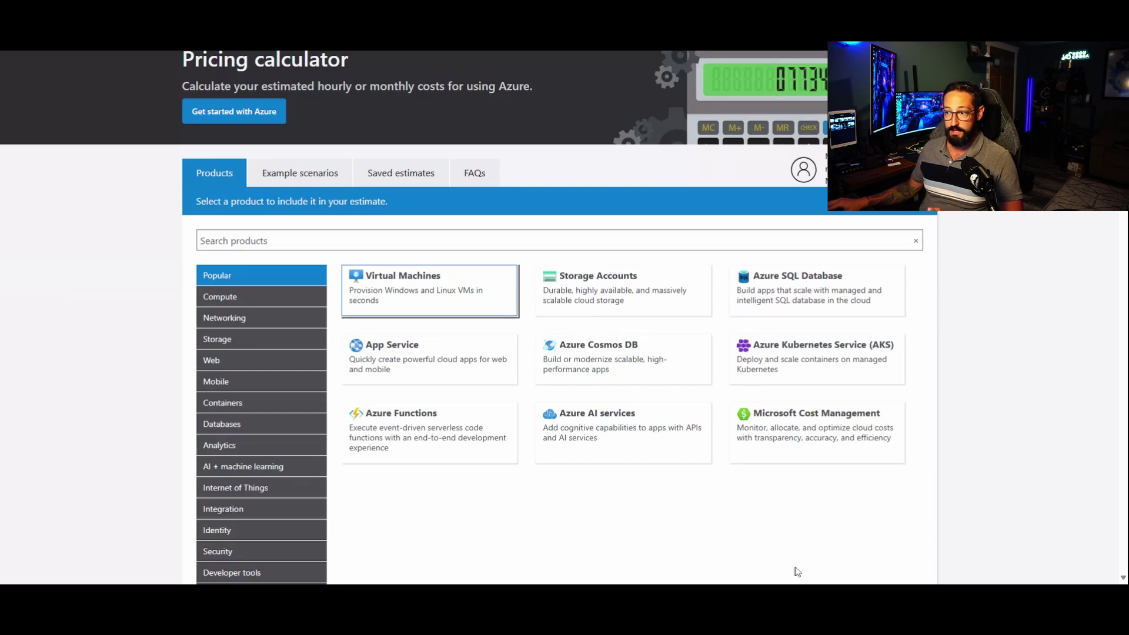
scroll(706, 522, down, 7)
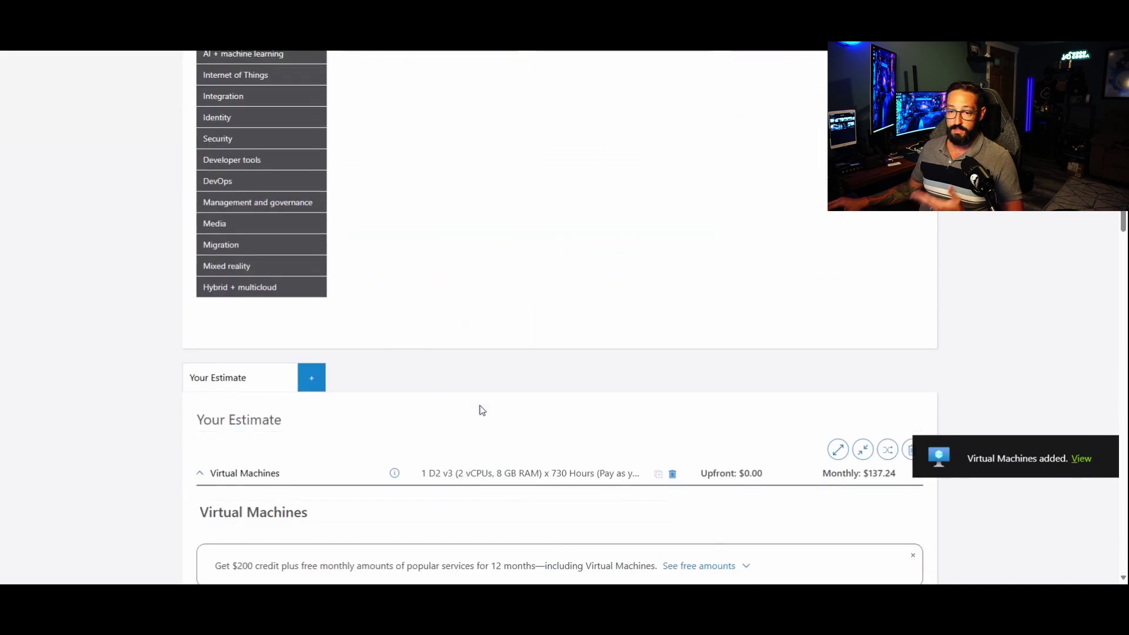
scroll(519, 403, up, 7)
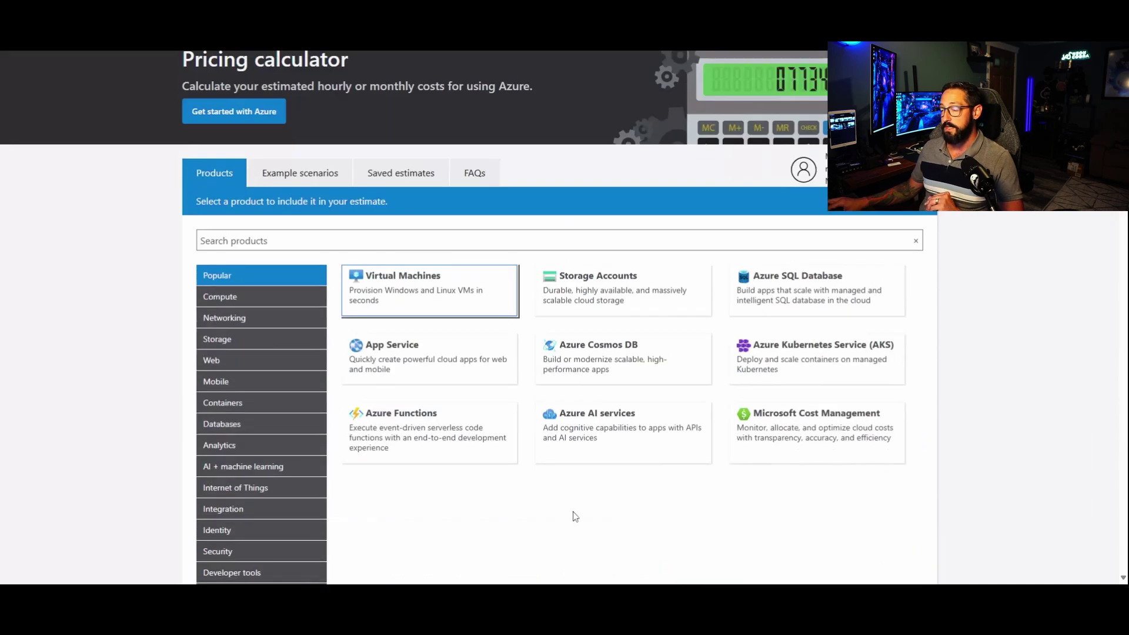
- Search the product catalogue for "virtual des", then clear the search to restore the popular products
click(236, 241)
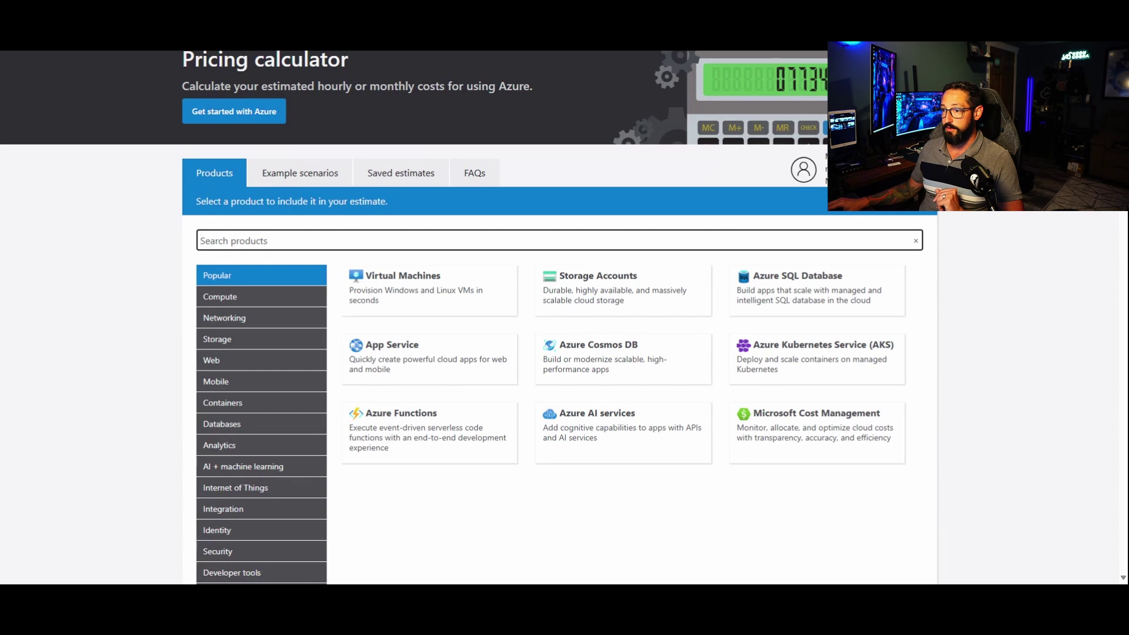
text(v)
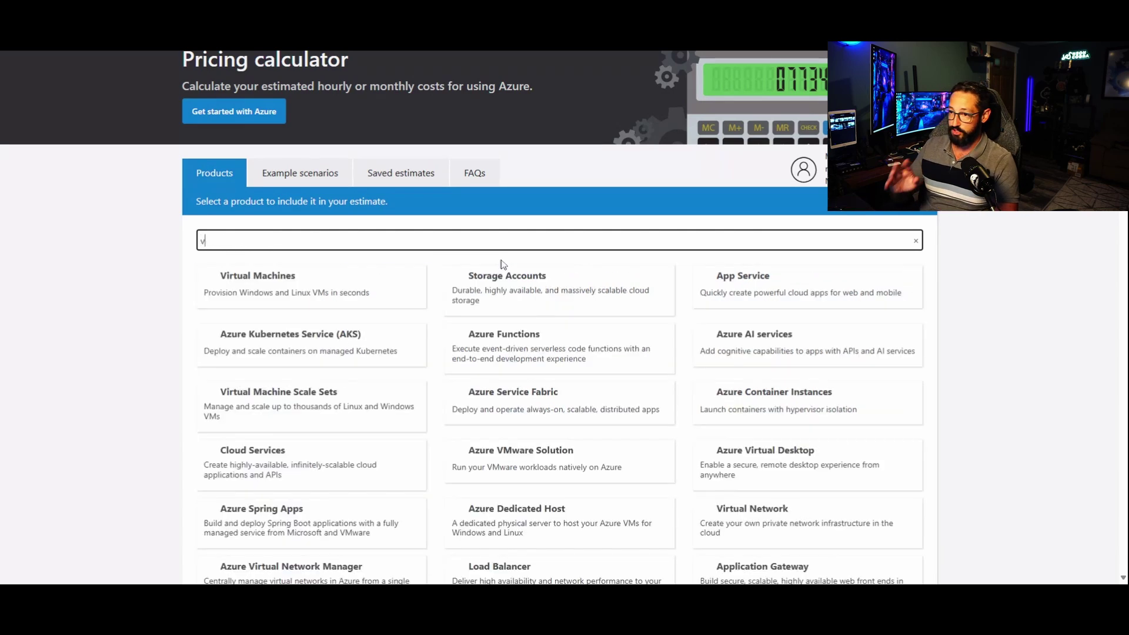
text(irtual d)
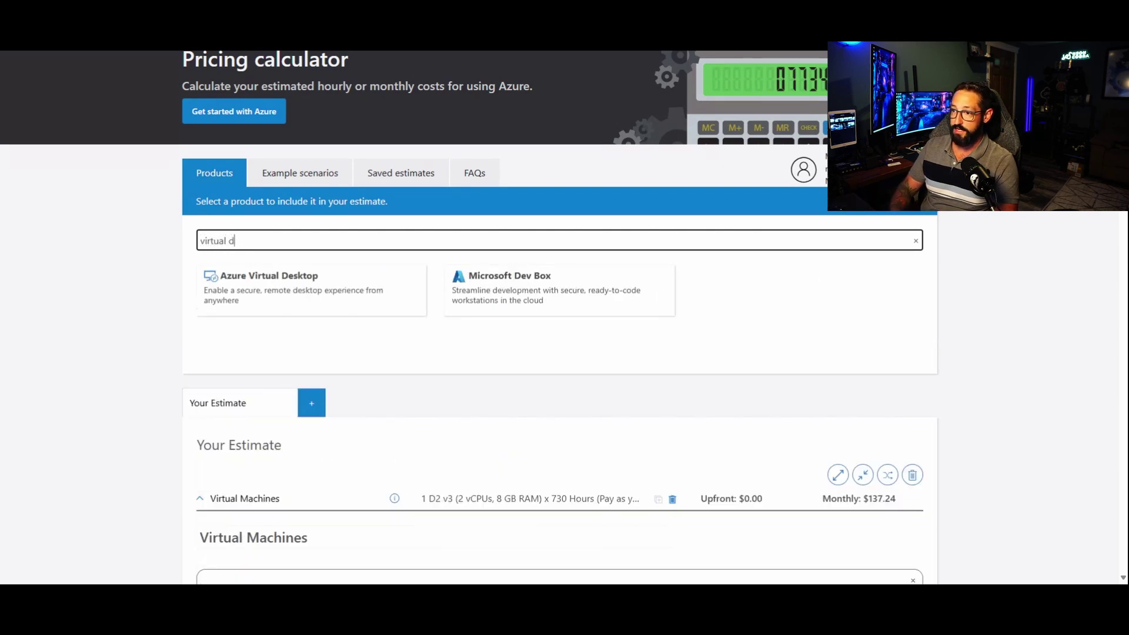
text(es)
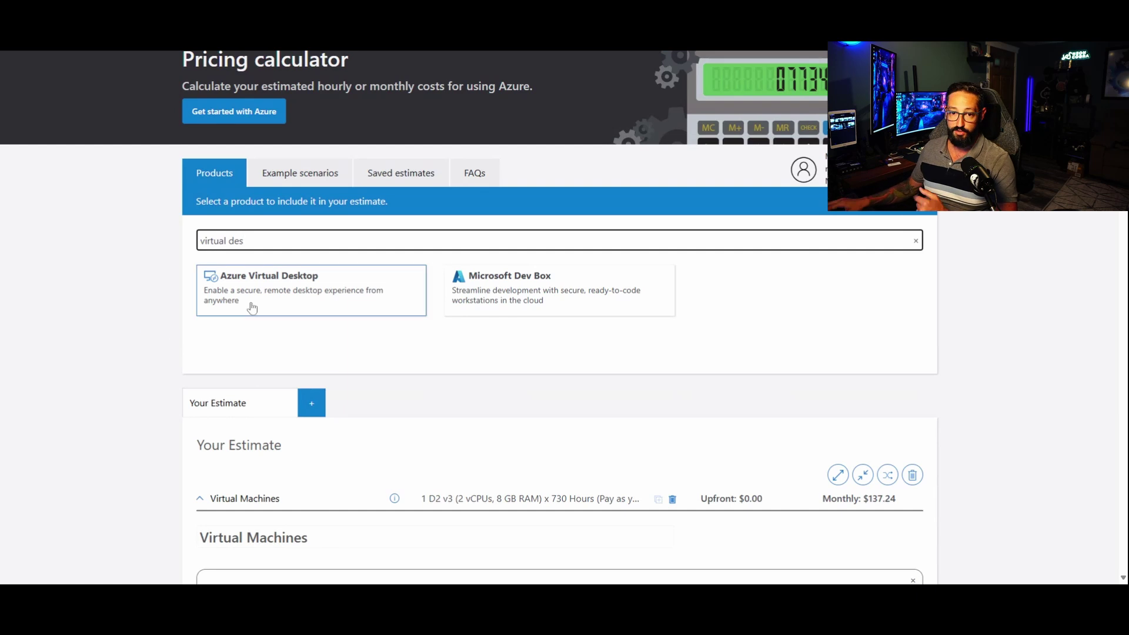
key(ctrl+a)
key(BackSpace)
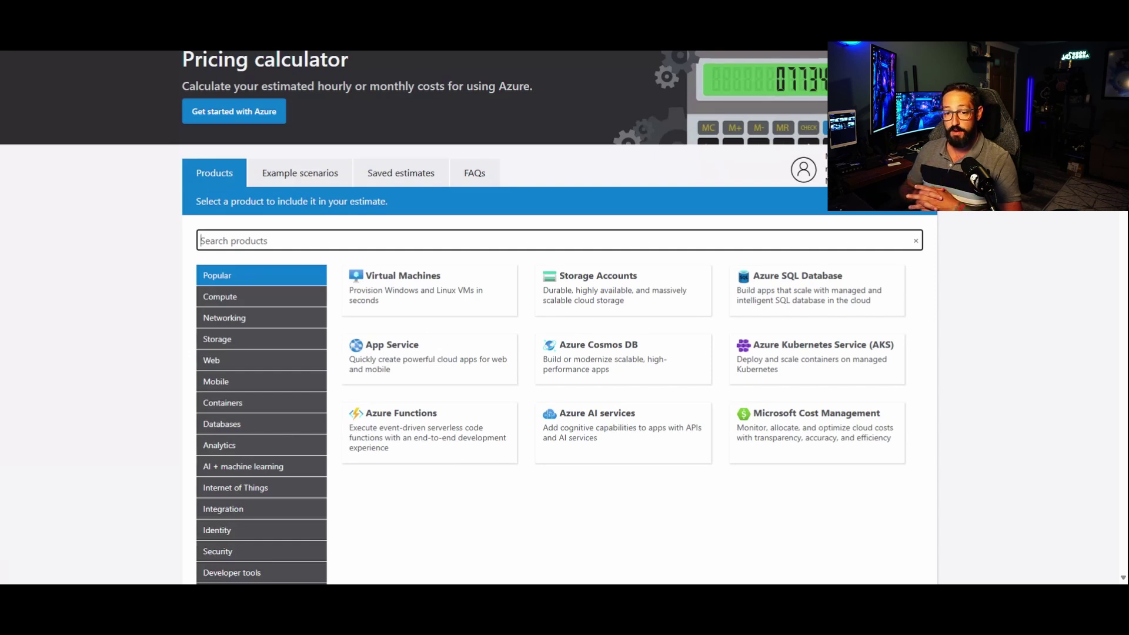
- Collapse the Virtual Machines entry in the estimate to reveal the support, licensing and total sections
scroll(139, 315, down, 10)
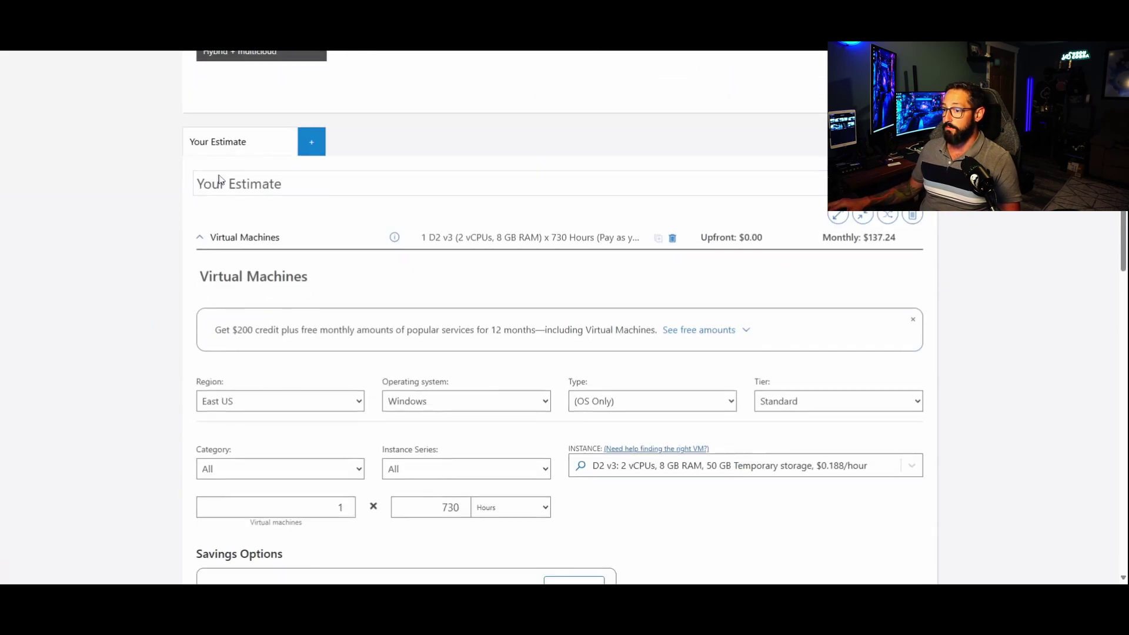
click(201, 239)
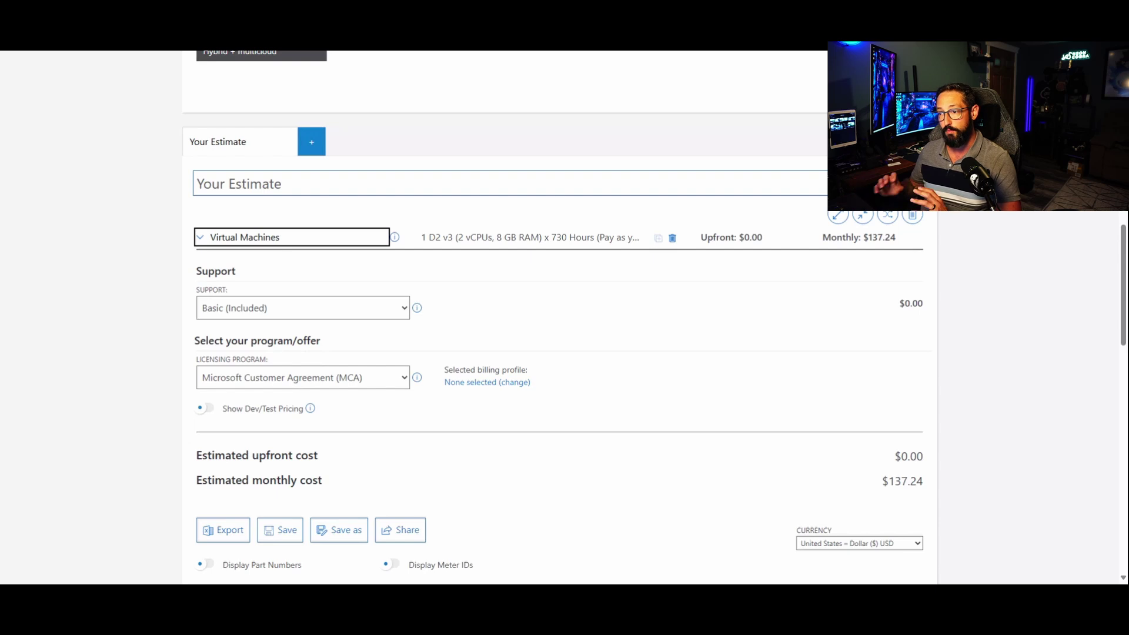
key(shift+Tab)
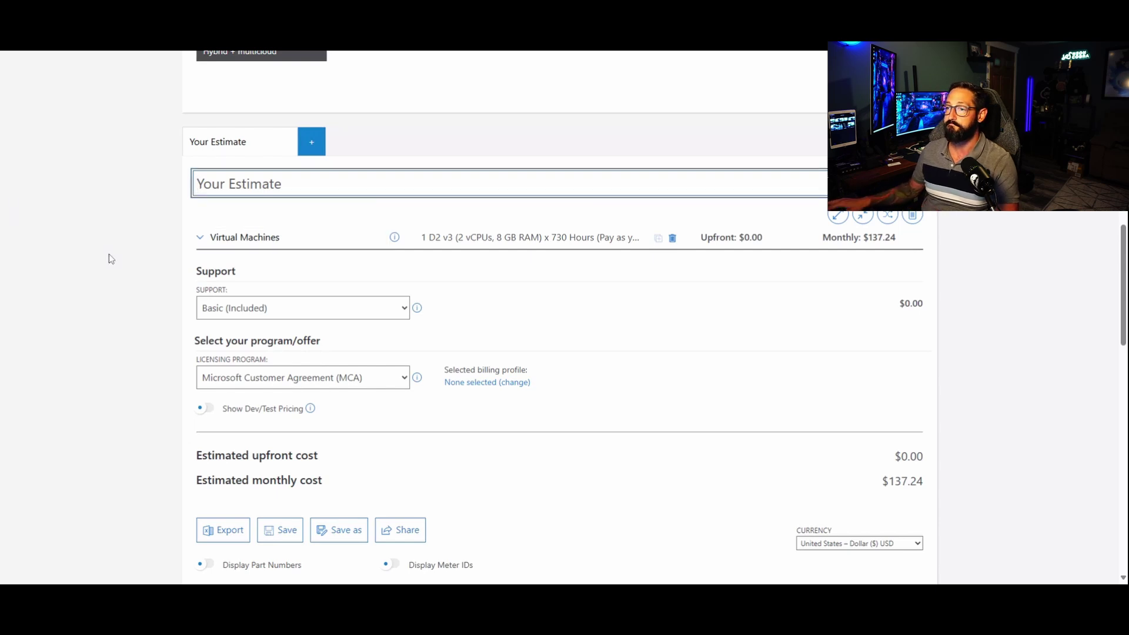
click(110, 257)
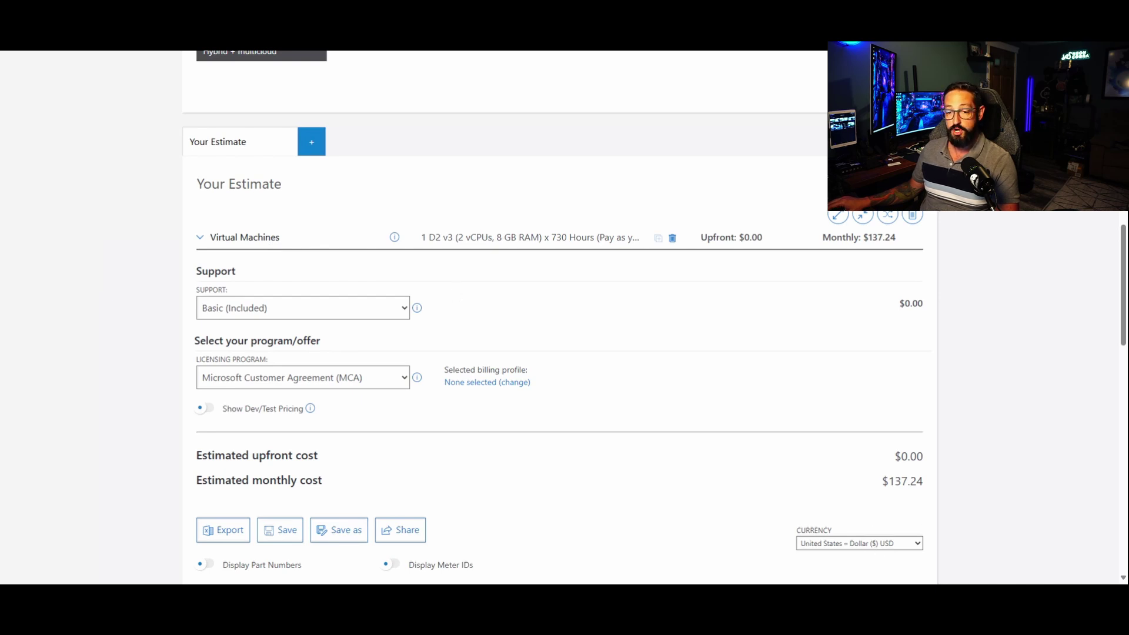
- Change the estimate's currency to Canada – Dollar ($) CAD and check the exchange rate
click(869, 537)
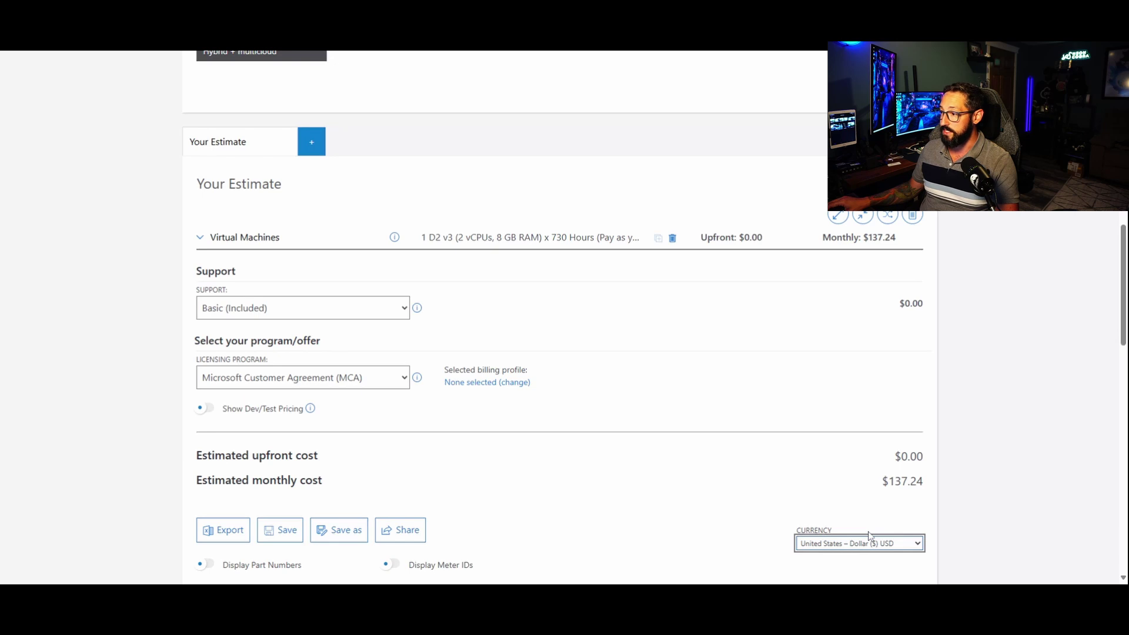
key(c)
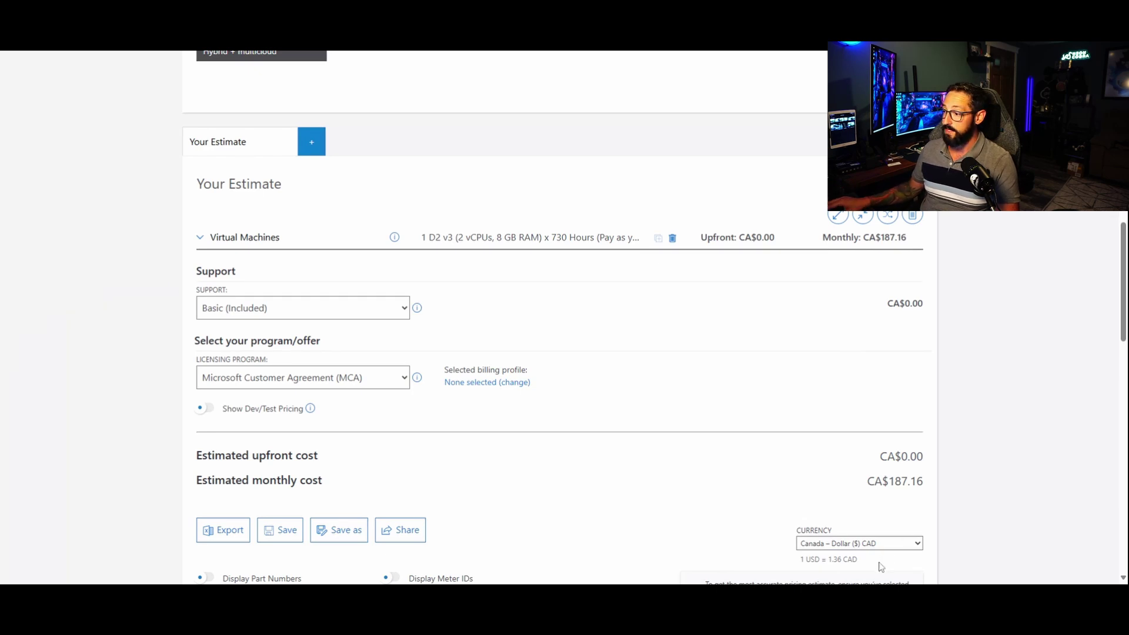
drag(881, 567, 789, 564)
click(656, 522)
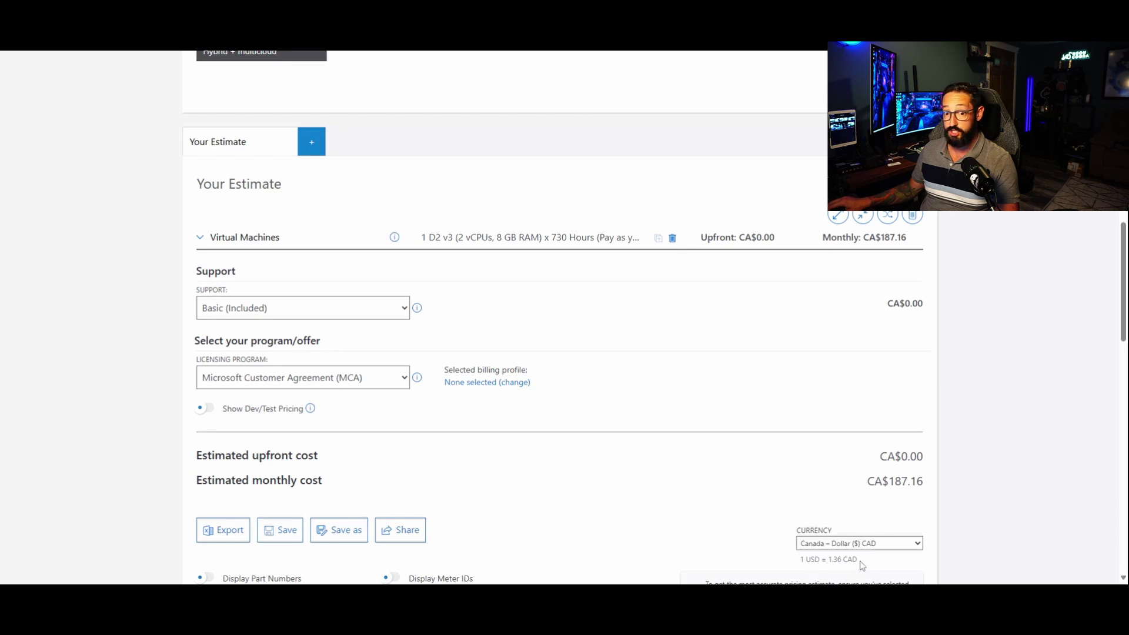
drag(861, 565, 831, 561)
click(638, 524)
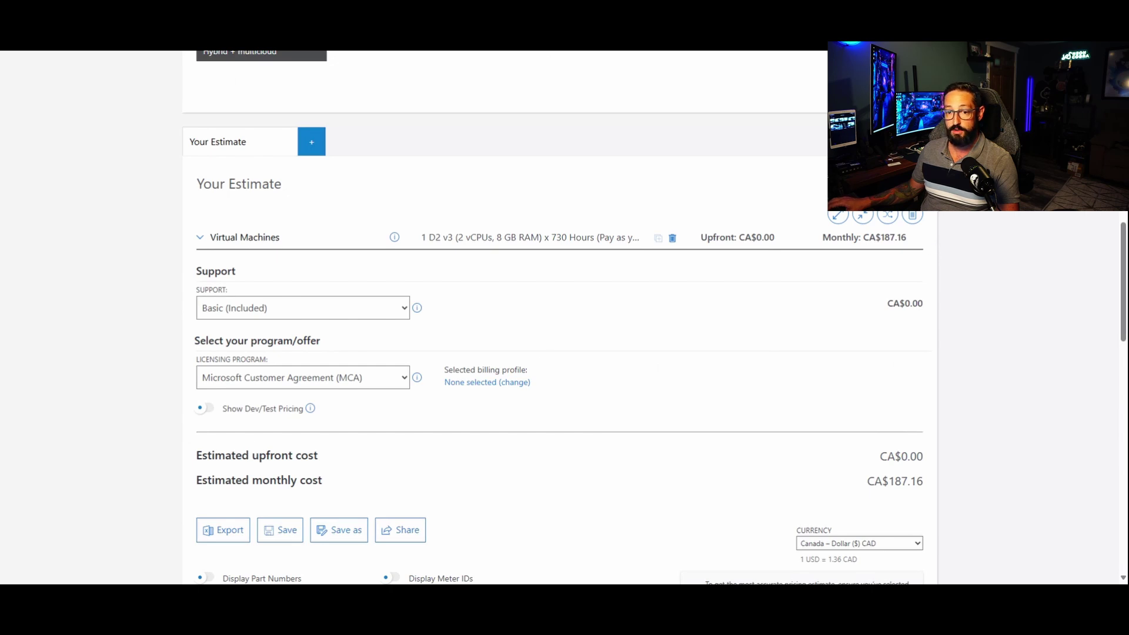
- Name the estimate "Neon Cobra - Quickbooks Build - 5 Users"
click(199, 183)
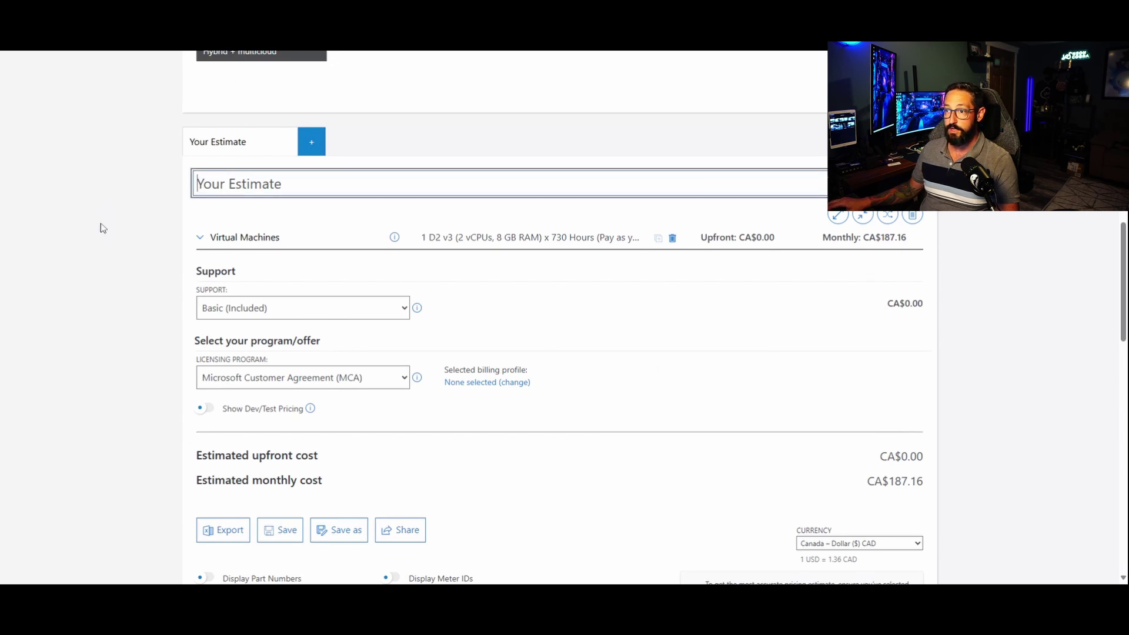
text(Neon)
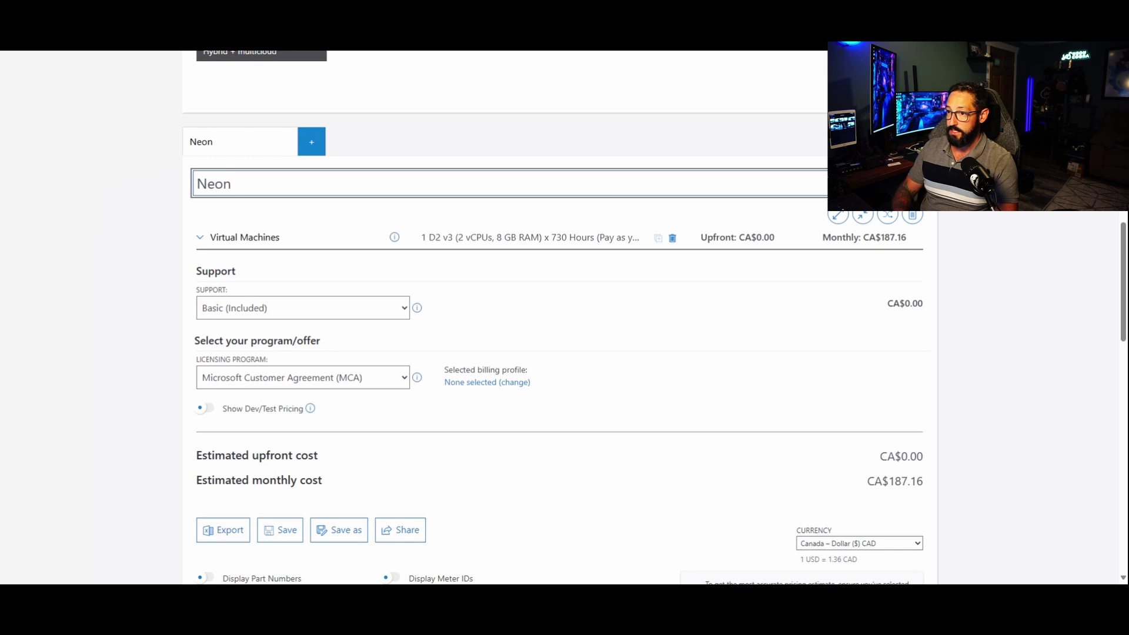
text( Cobra -)
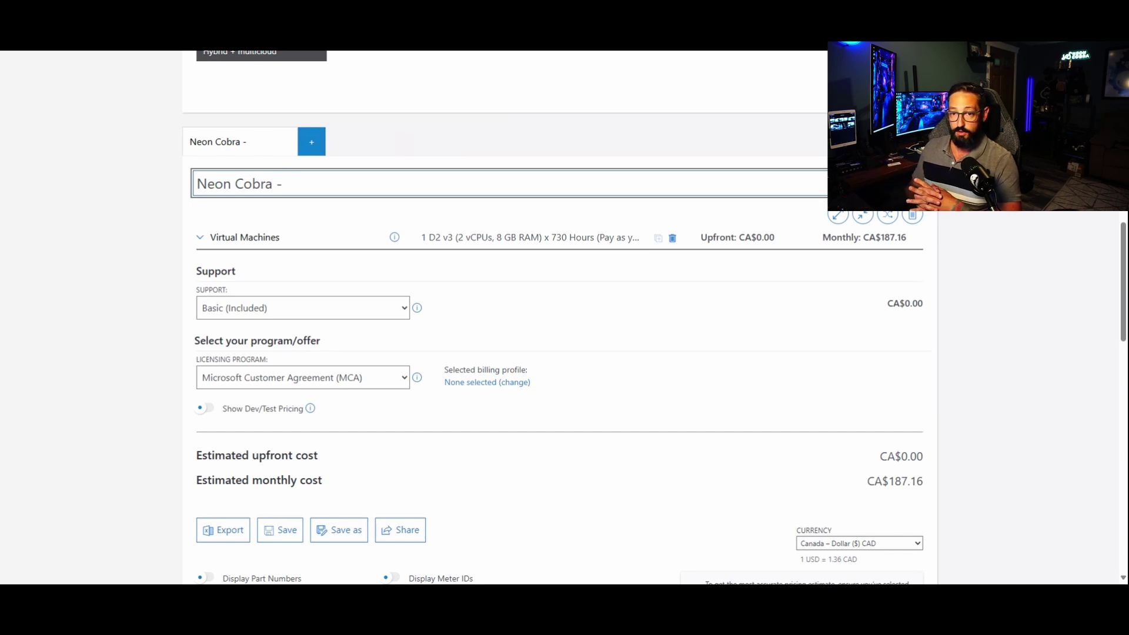
text(Q)
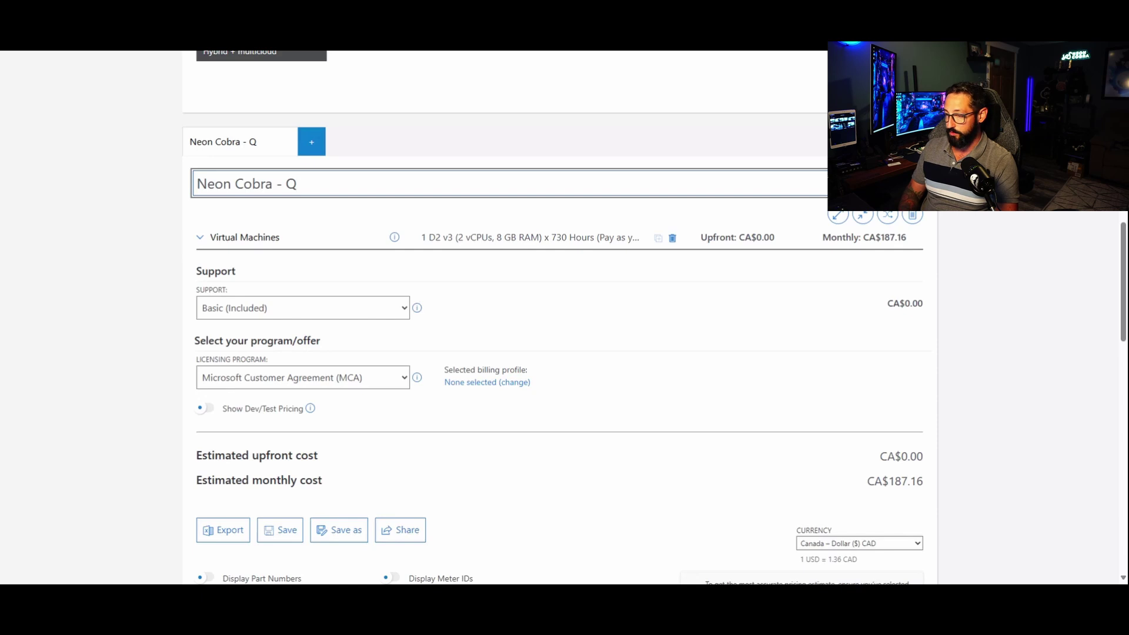
text(uickbooks Build)
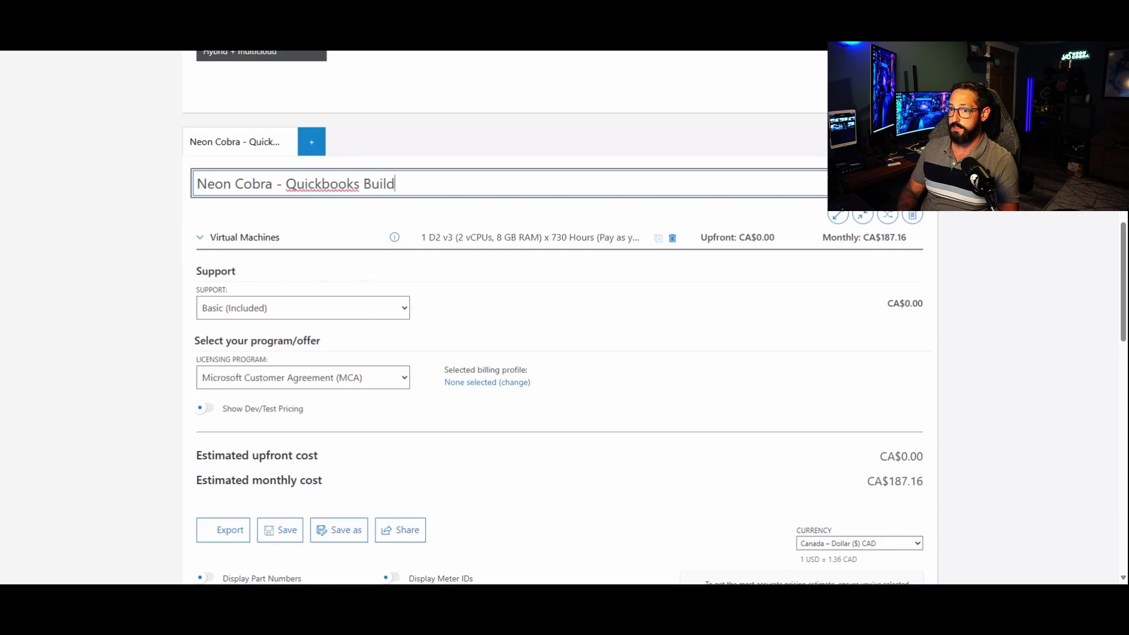
text( - 5 Uers)
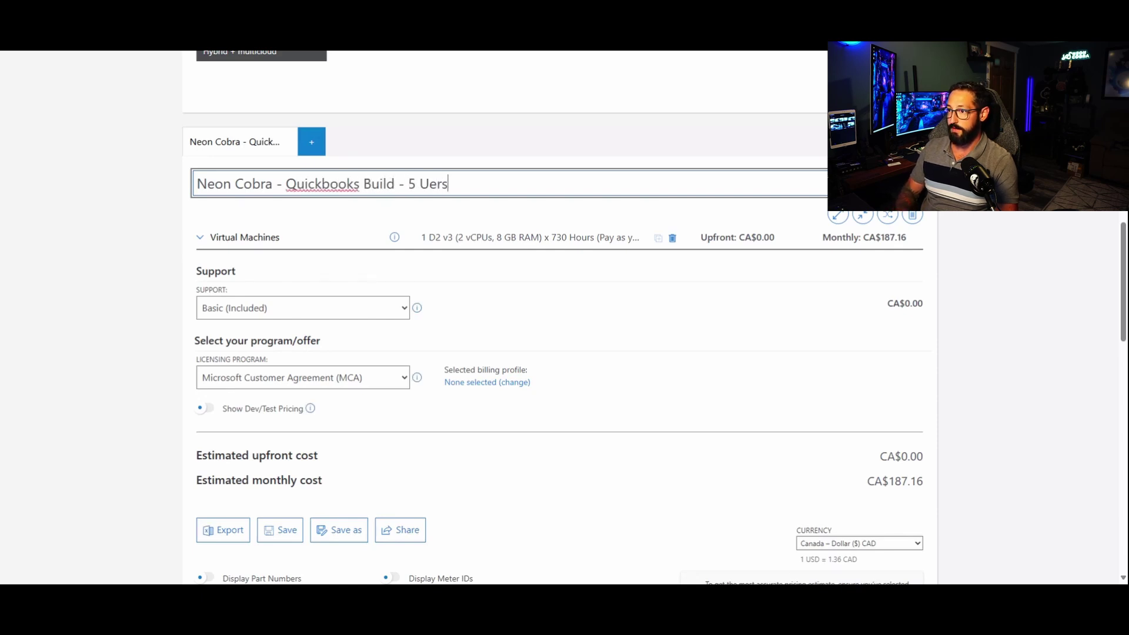
key(BackSpace)
key(BackSpace)
key(BackSpace)
text(sers)
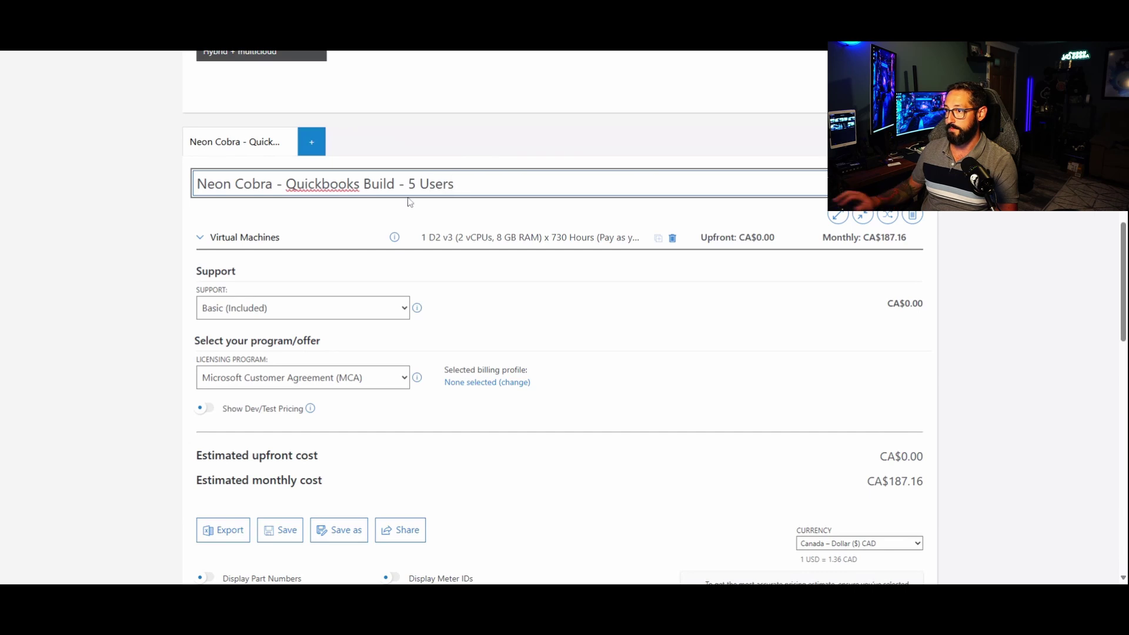
click(141, 295)
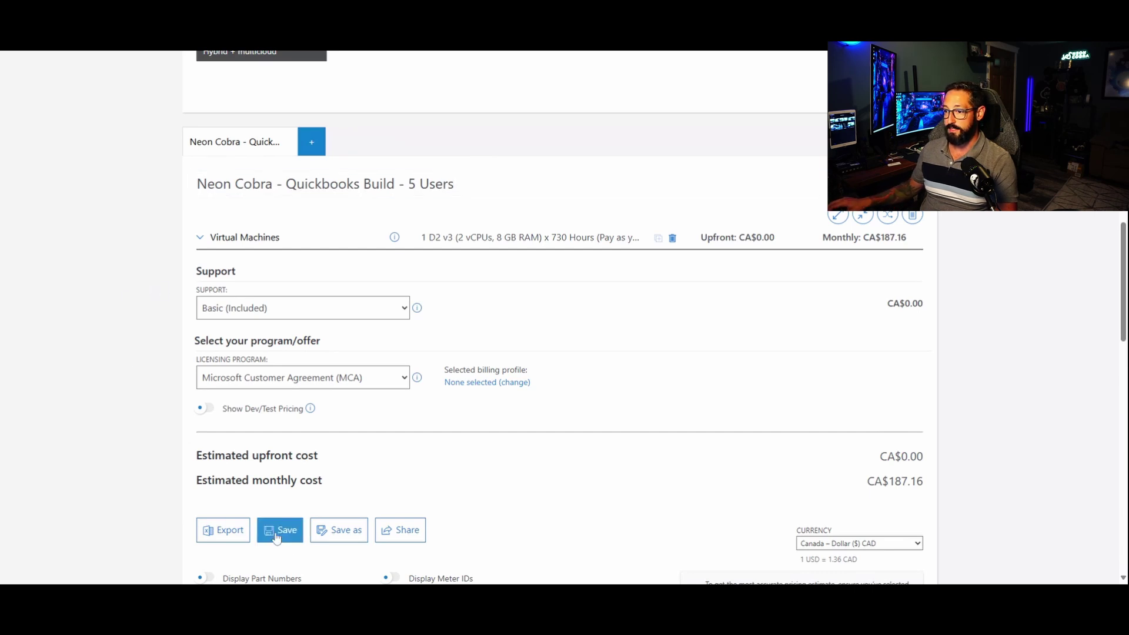
- Save the estimate under its current name and dismiss the confirmation
click(277, 532)
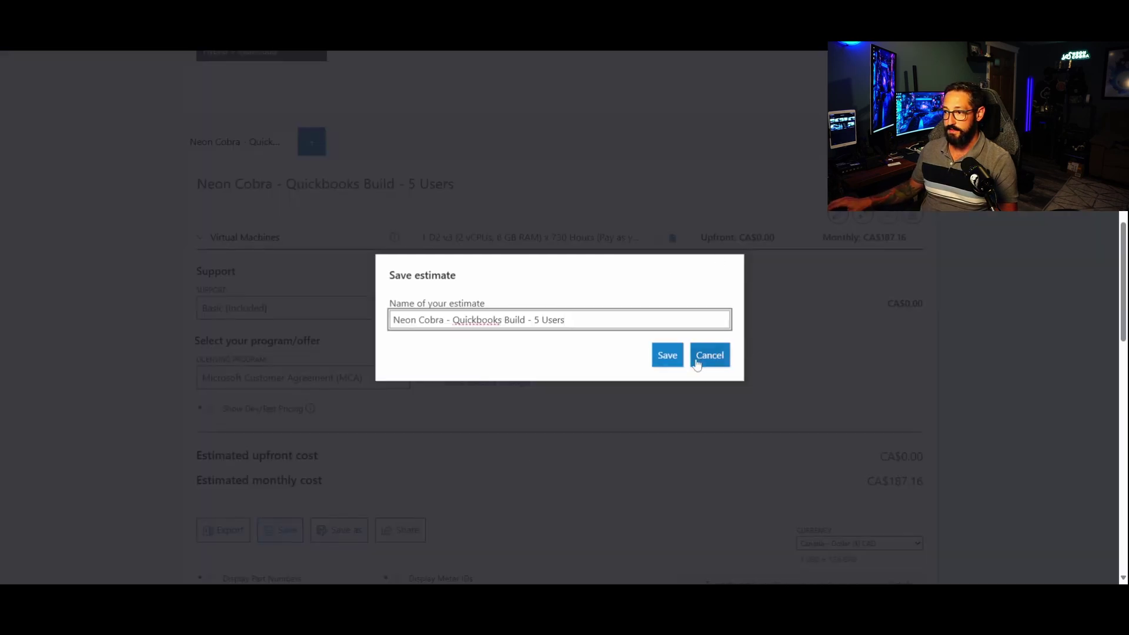
click(668, 356)
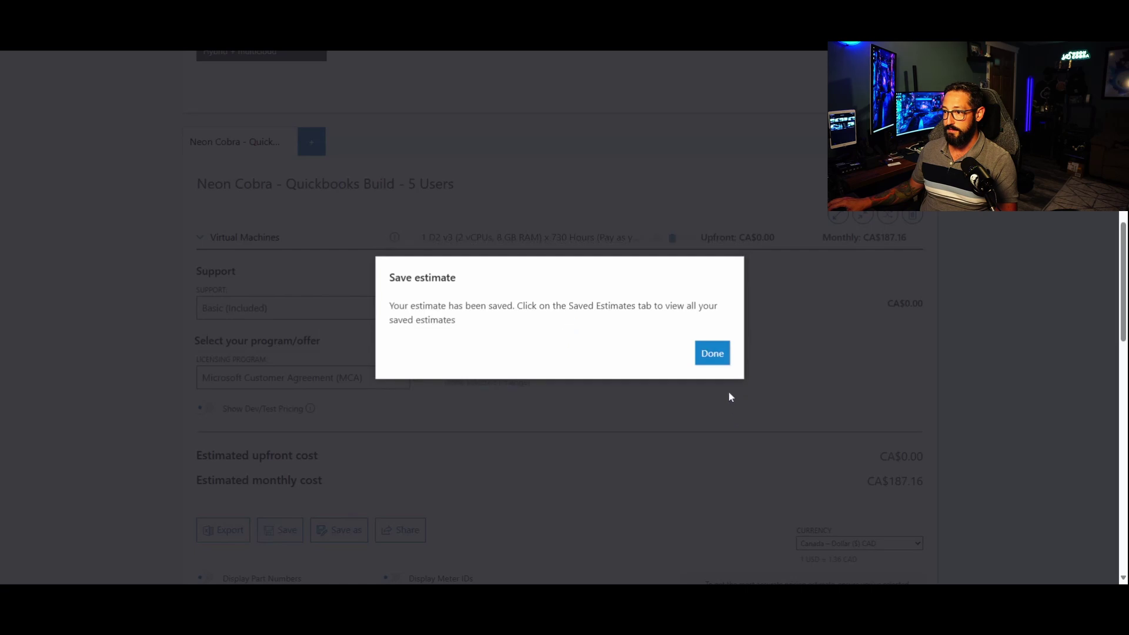
click(716, 355)
- Review the name, creation date and monthly total of the entry in the saved estimates list
scroll(501, 329, up, 10)
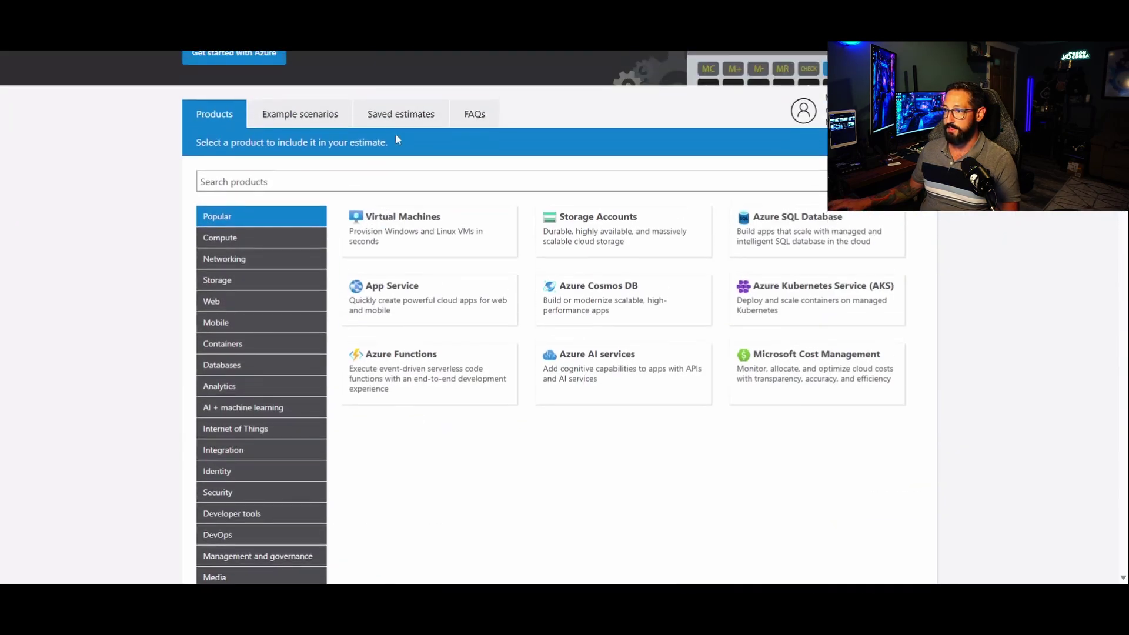
click(401, 113)
drag(199, 203, 361, 218)
click(532, 200)
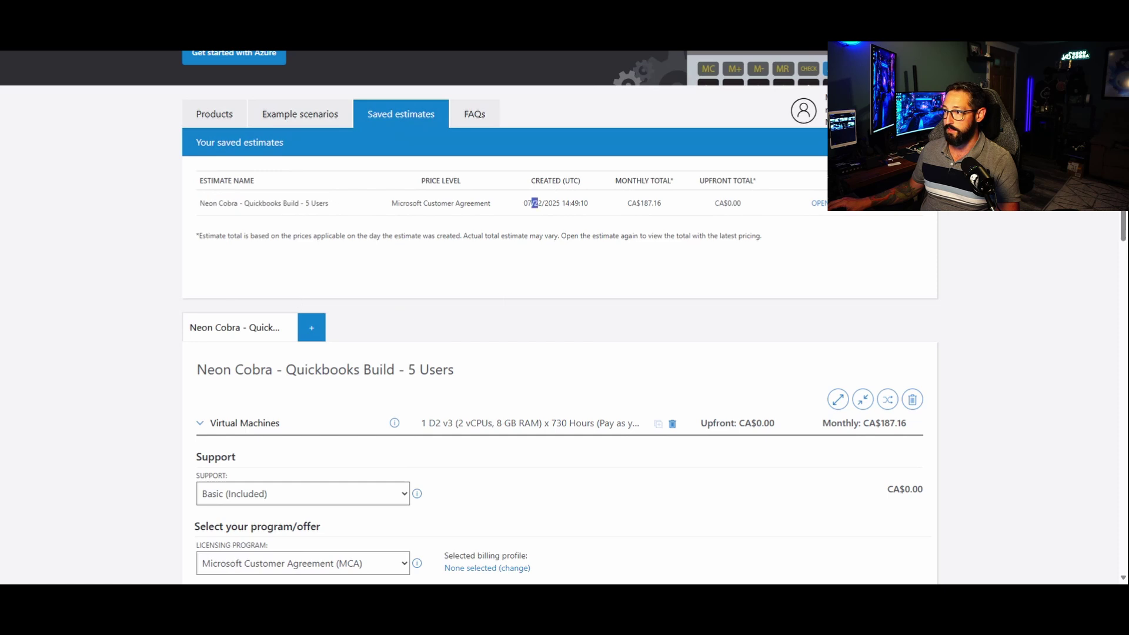
drag(676, 212, 621, 210)
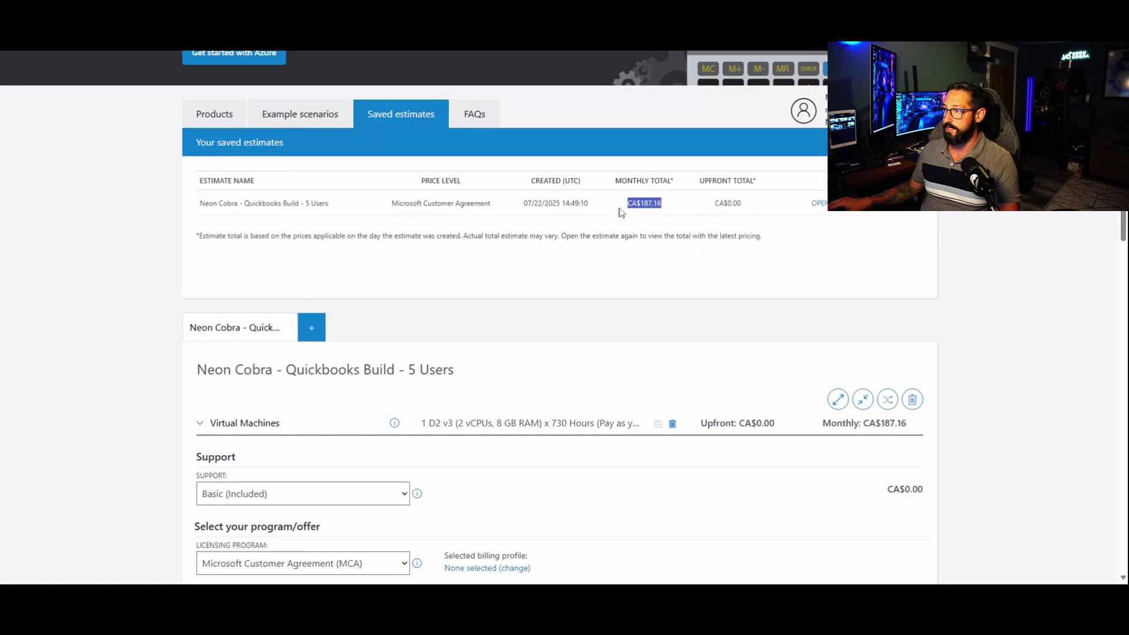
- Return to the product catalogue view and expand the Virtual Machines entry in the Neon Cobra estimate
click(205, 113)
scroll(124, 350, down, 12)
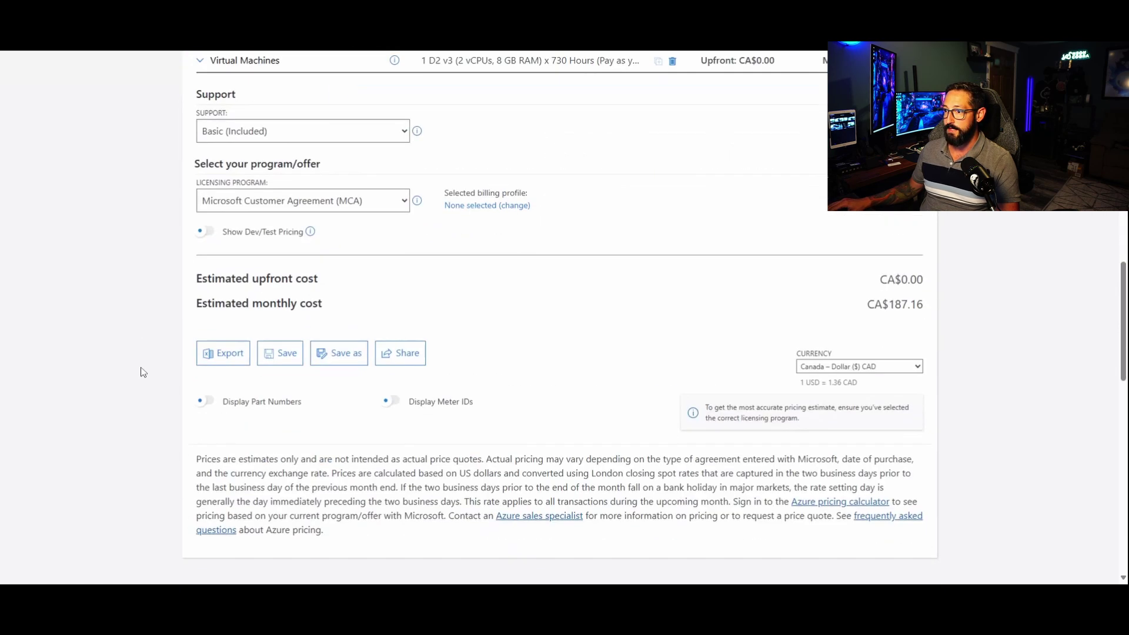
scroll(142, 370, up, 3)
scroll(131, 330, up, 2)
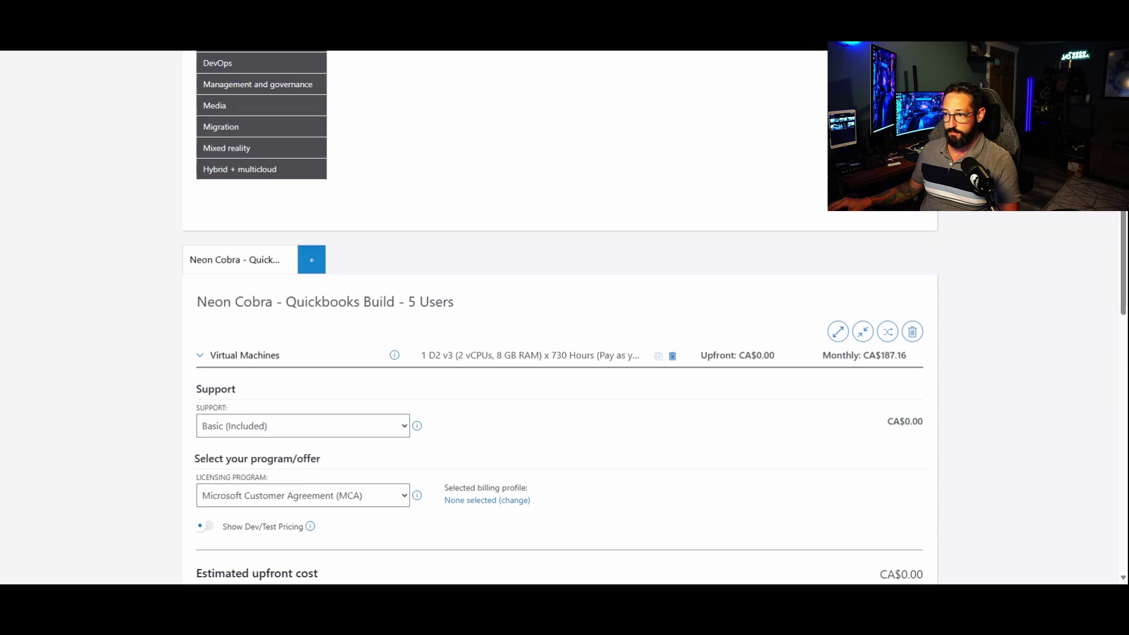
click(263, 360)
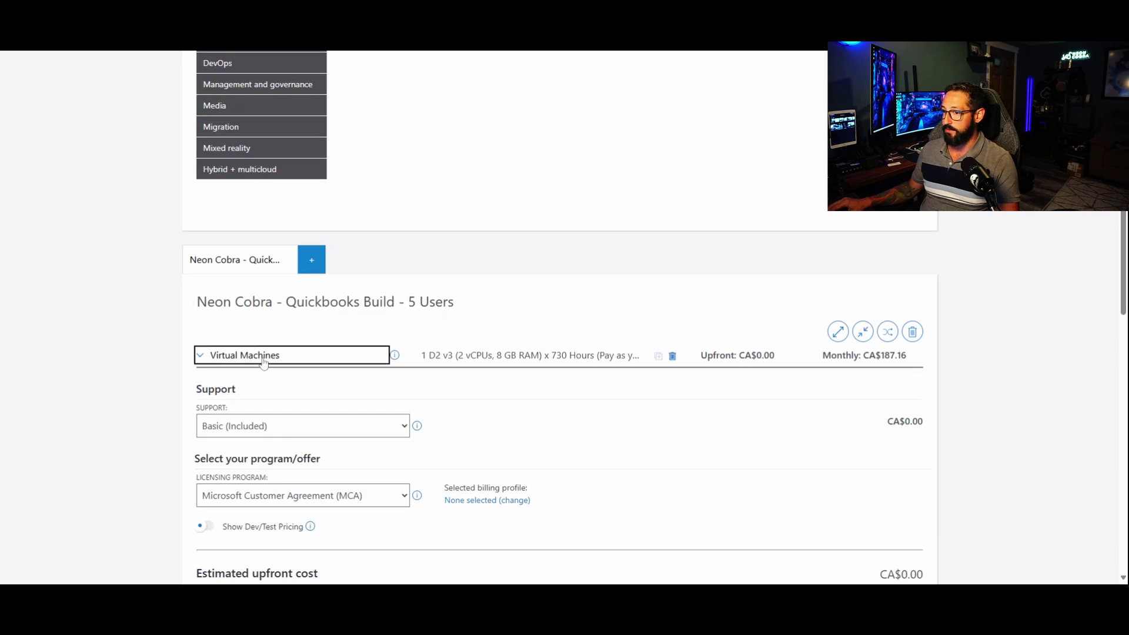
click(205, 365)
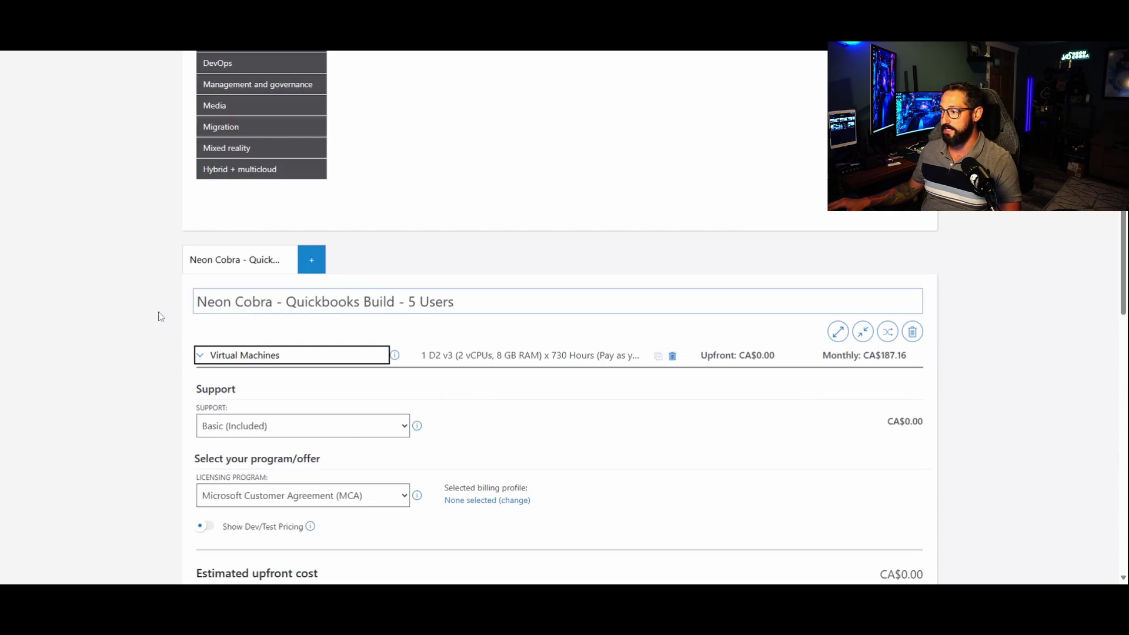
drag(932, 375, 182, 353)
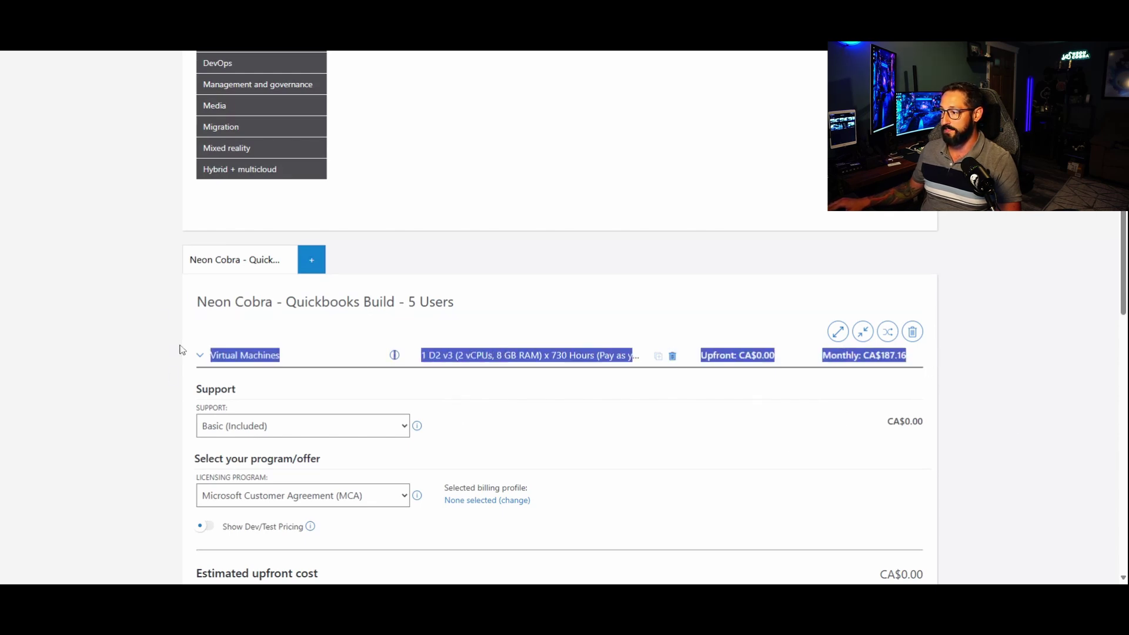
click(949, 471)
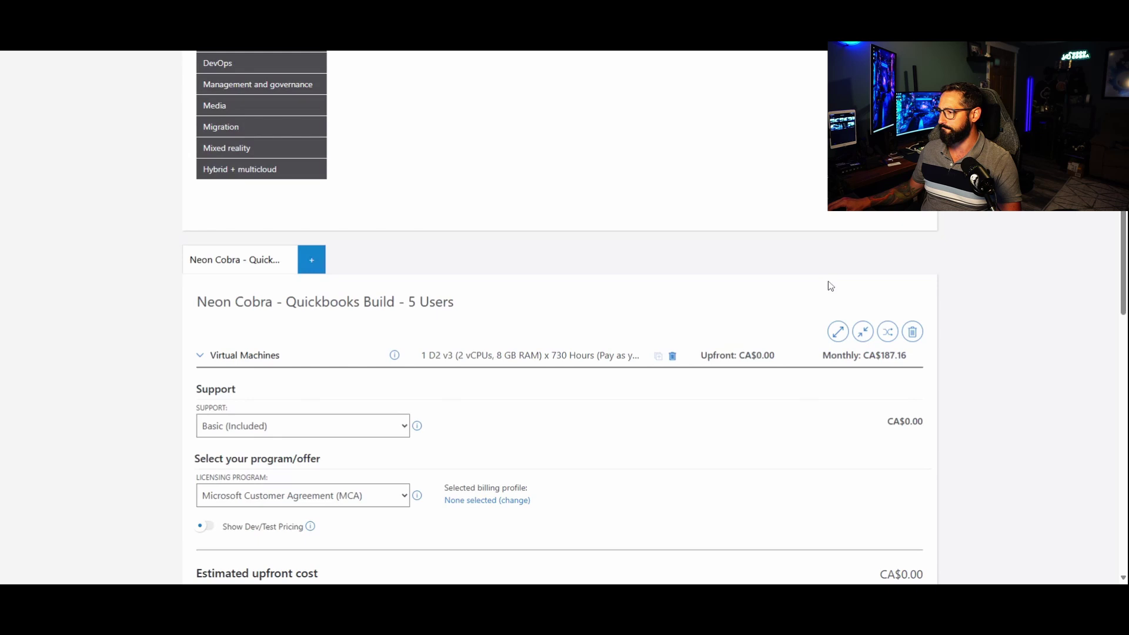
- Try expanding and collapsing all services in the estimate, and open the service rearrangement dialog and cancel it
click(838, 332)
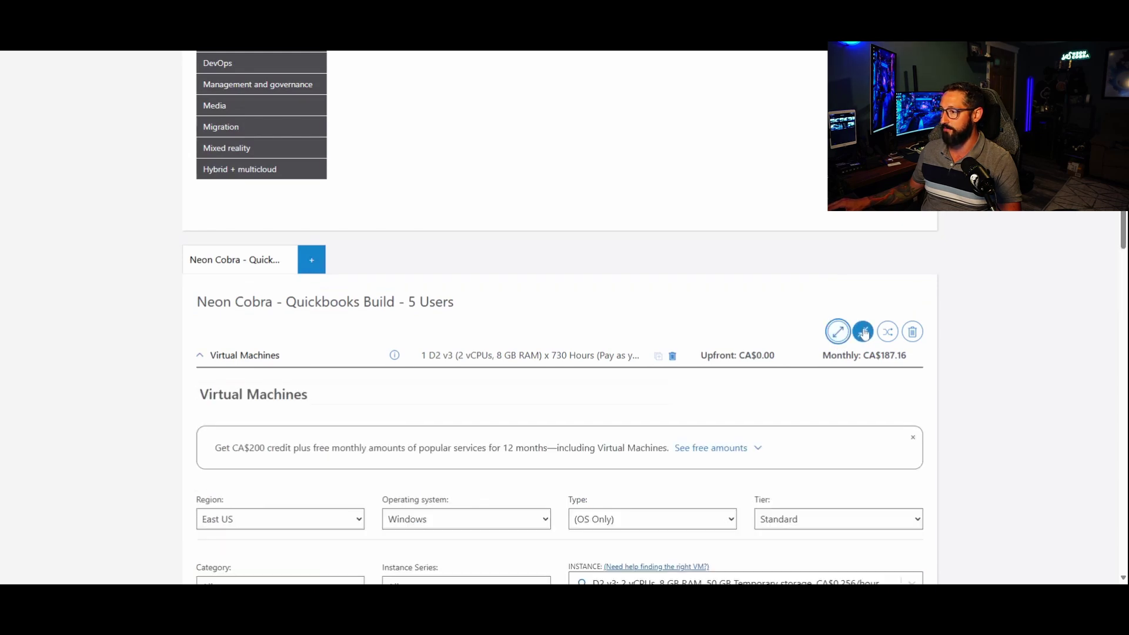
click(863, 332)
click(888, 331)
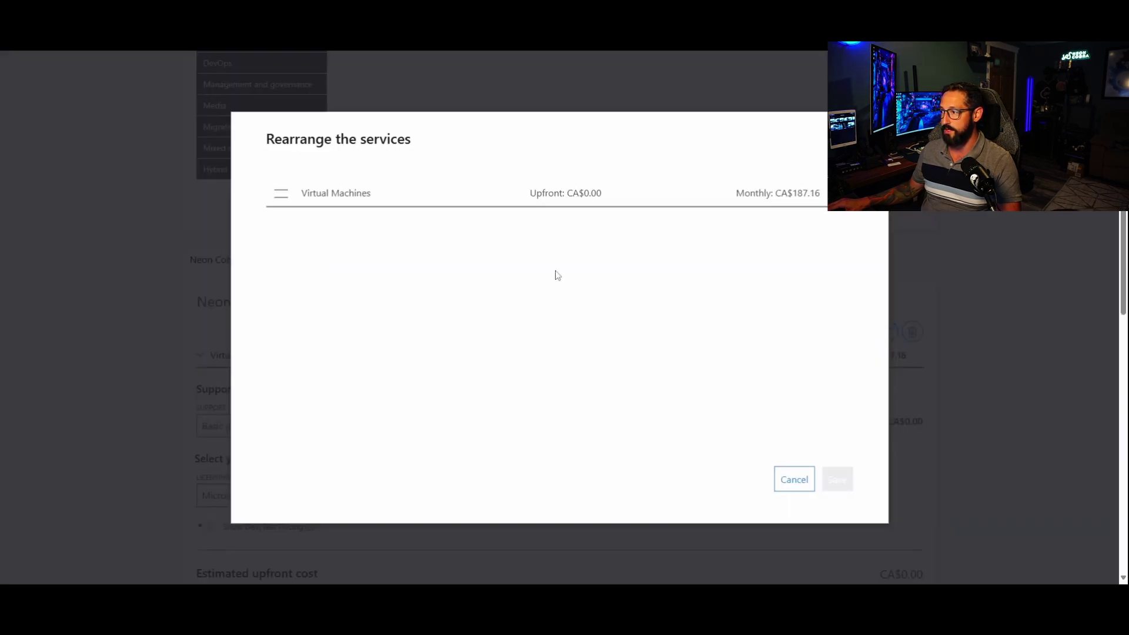
click(793, 482)
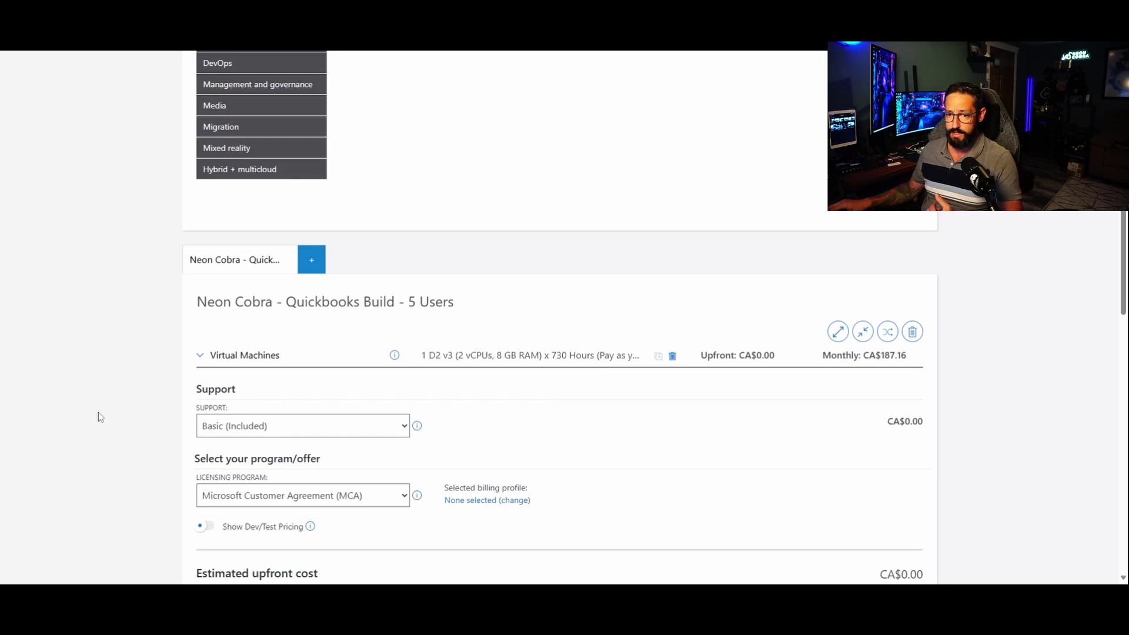
- Expand the Virtual Machines entry, dismiss its free-credit banner, and rename the entry "Quickbooks Server"
click(198, 356)
scroll(154, 369, down, 2)
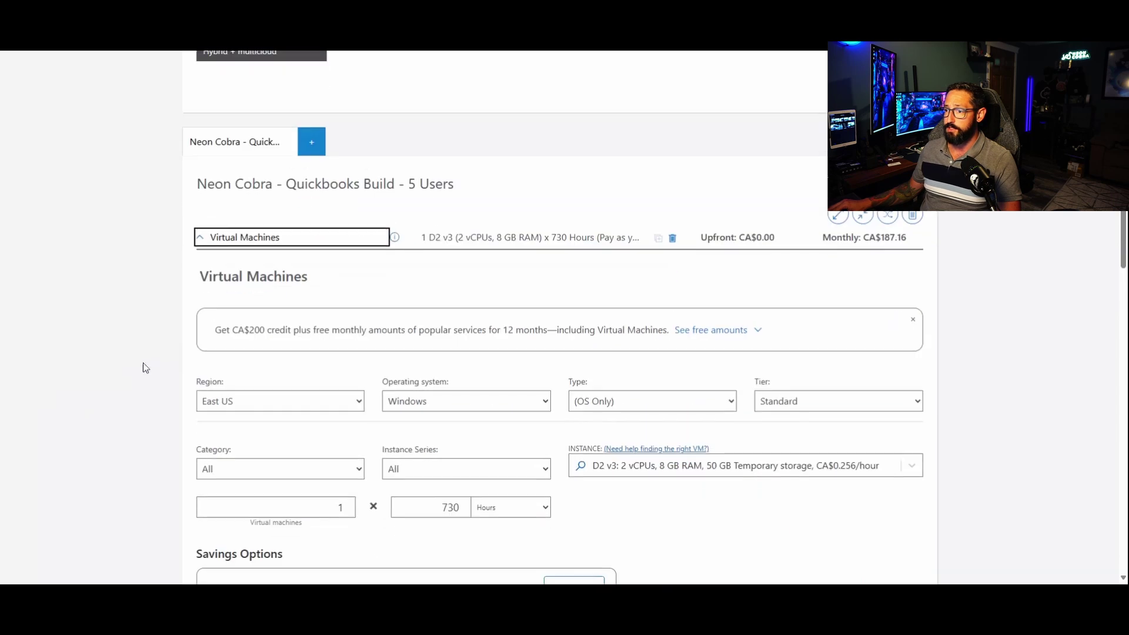
click(913, 319)
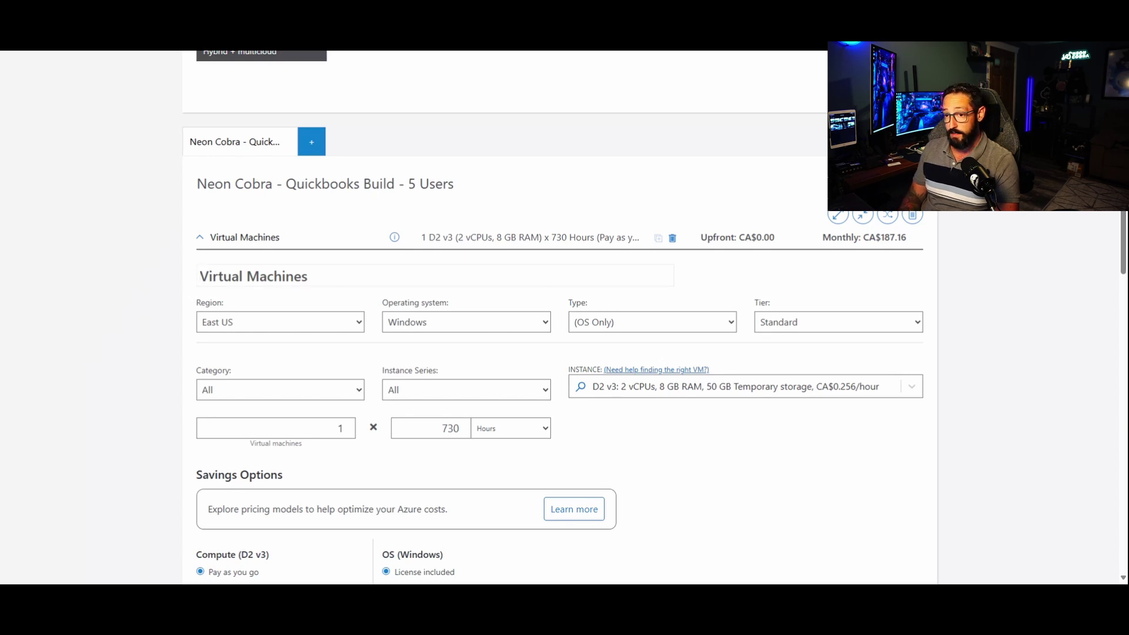
key(ctrl+a)
text(Quickbooks)
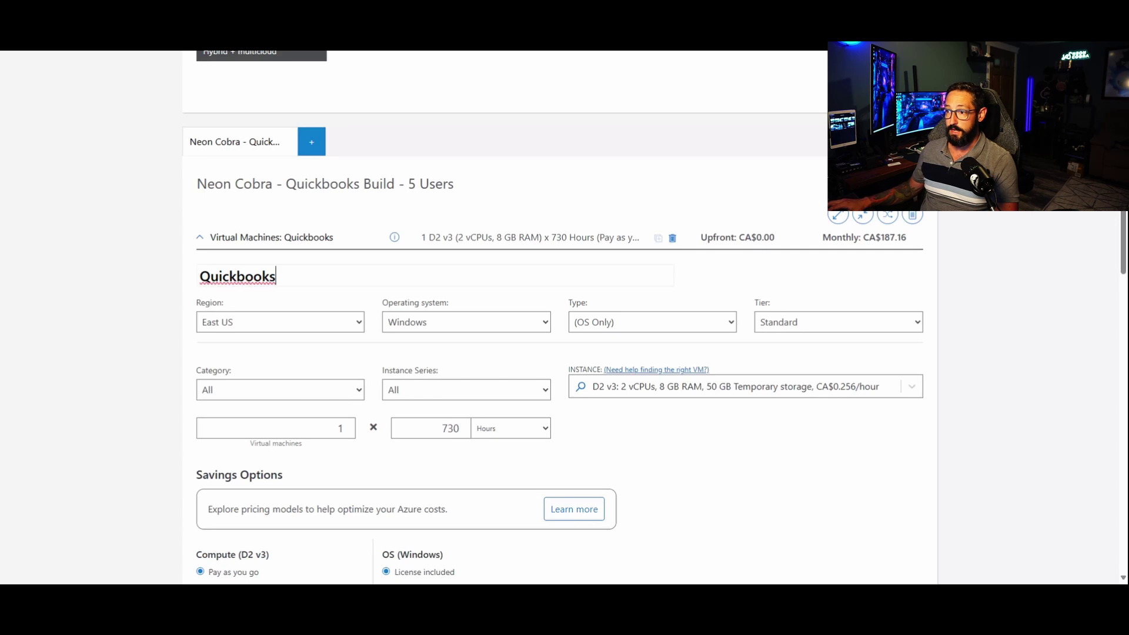
text( Server)
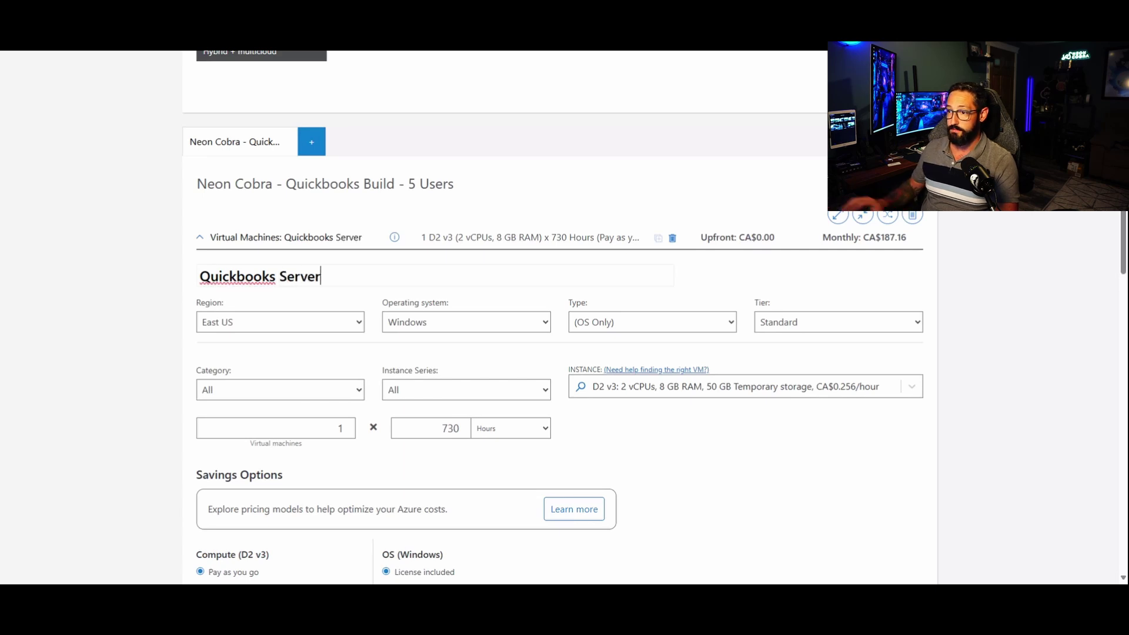
click(135, 344)
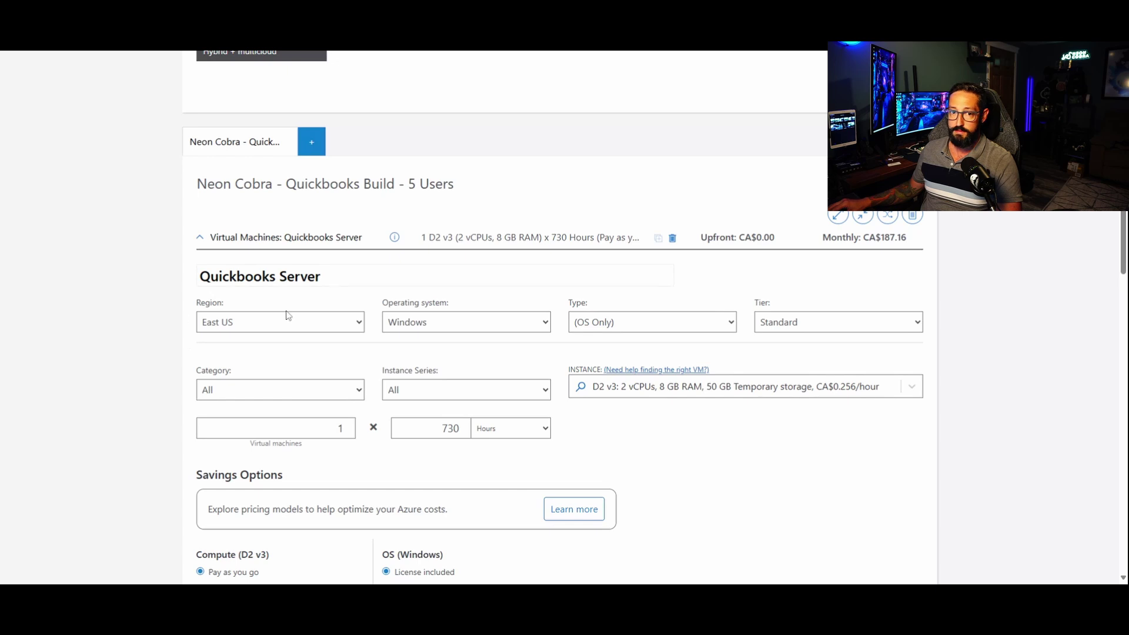
- Set the Quickbooks Server region to Canada Central, keeping Windows as the operating system and (OS Only) as the type
click(272, 327)
key(c)
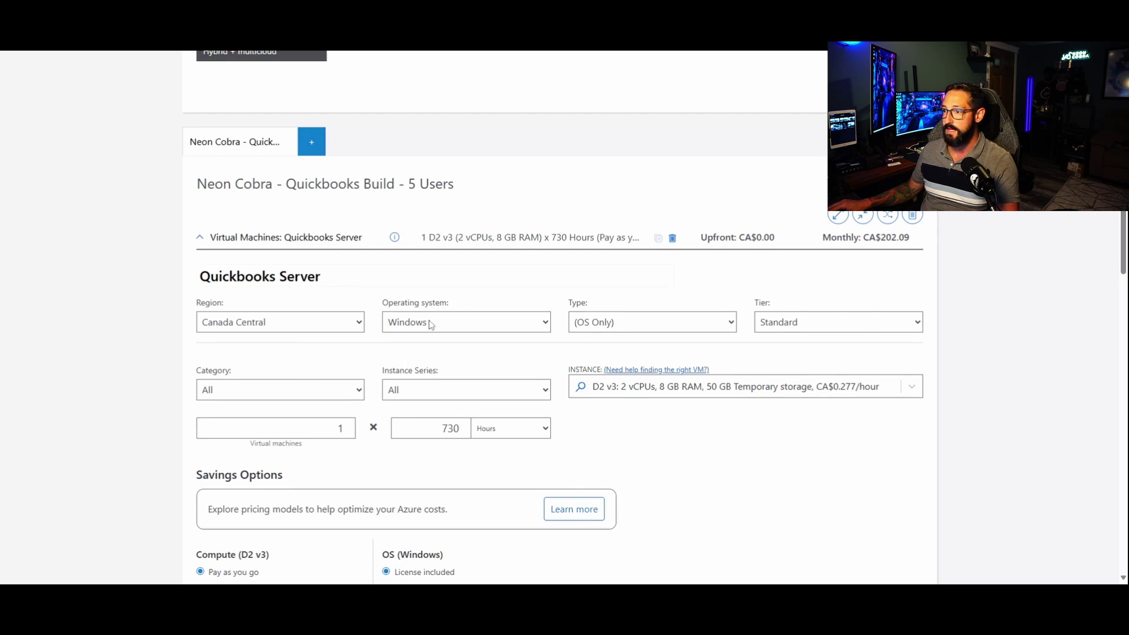
click(486, 323)
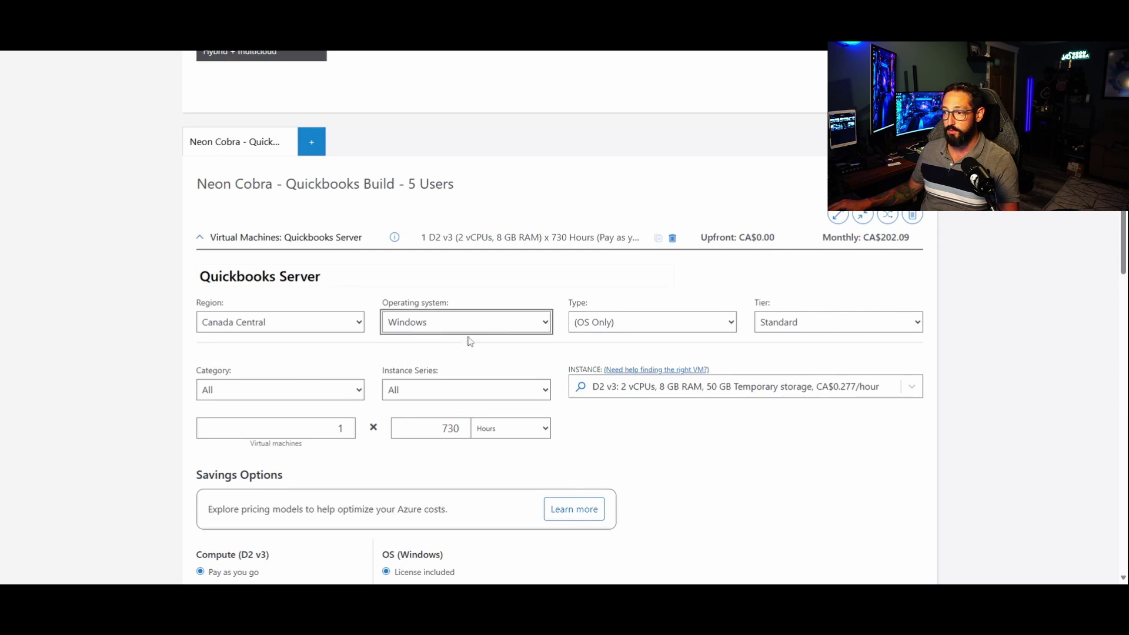
click(680, 328)
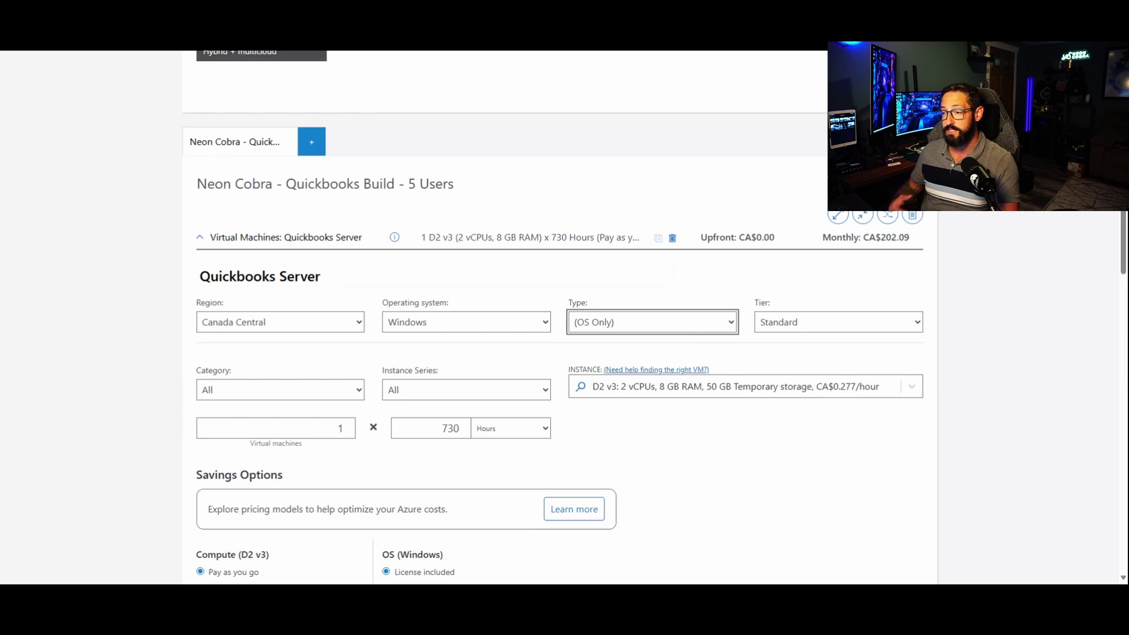
- Switch the tier to Basic to check its available instances, and set it back to Standard
click(829, 327)
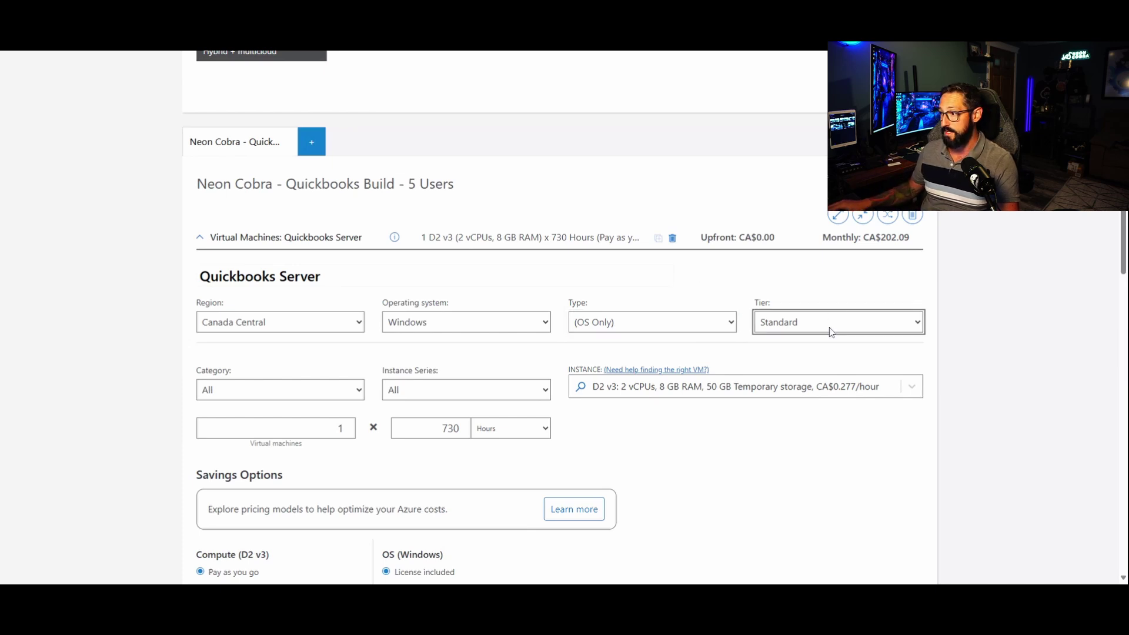
click(816, 351)
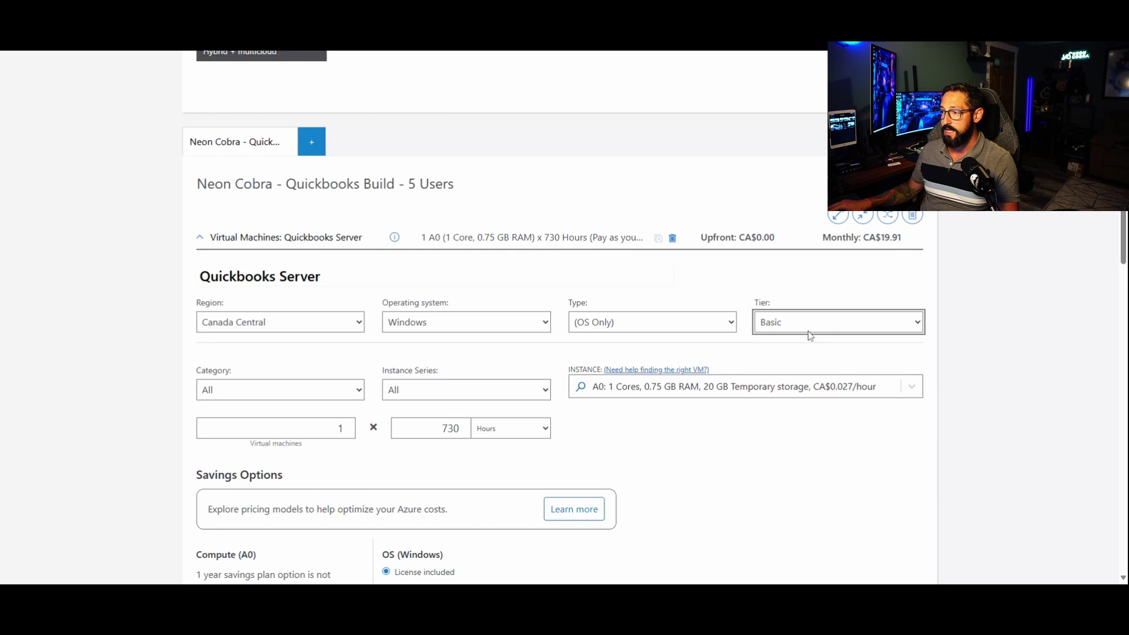
key(Up)
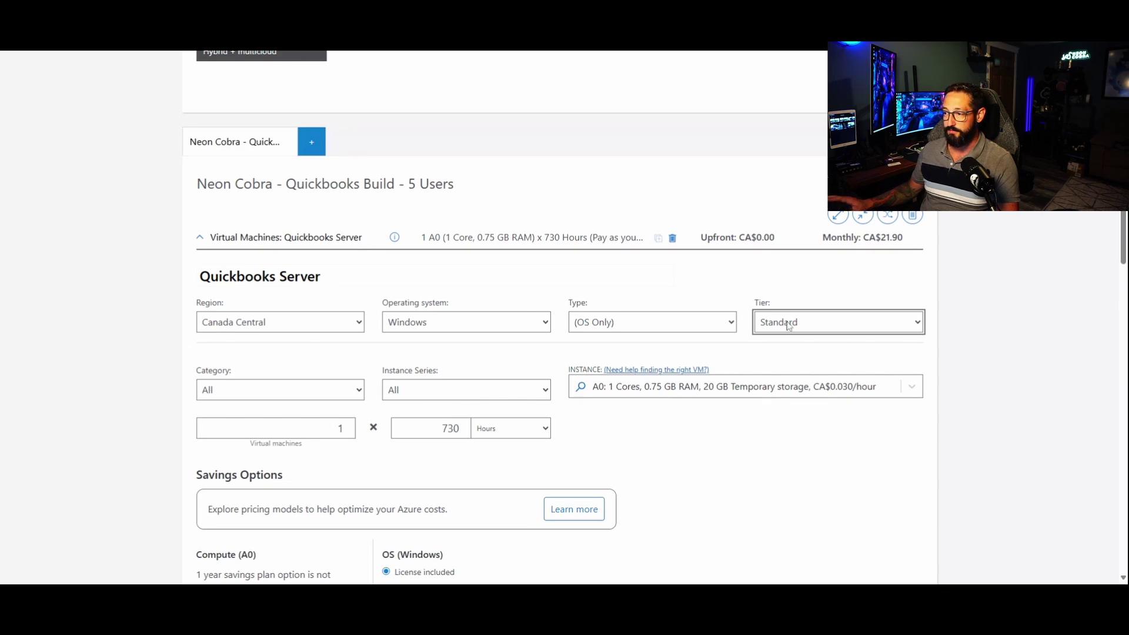
key(Up)
click(667, 385)
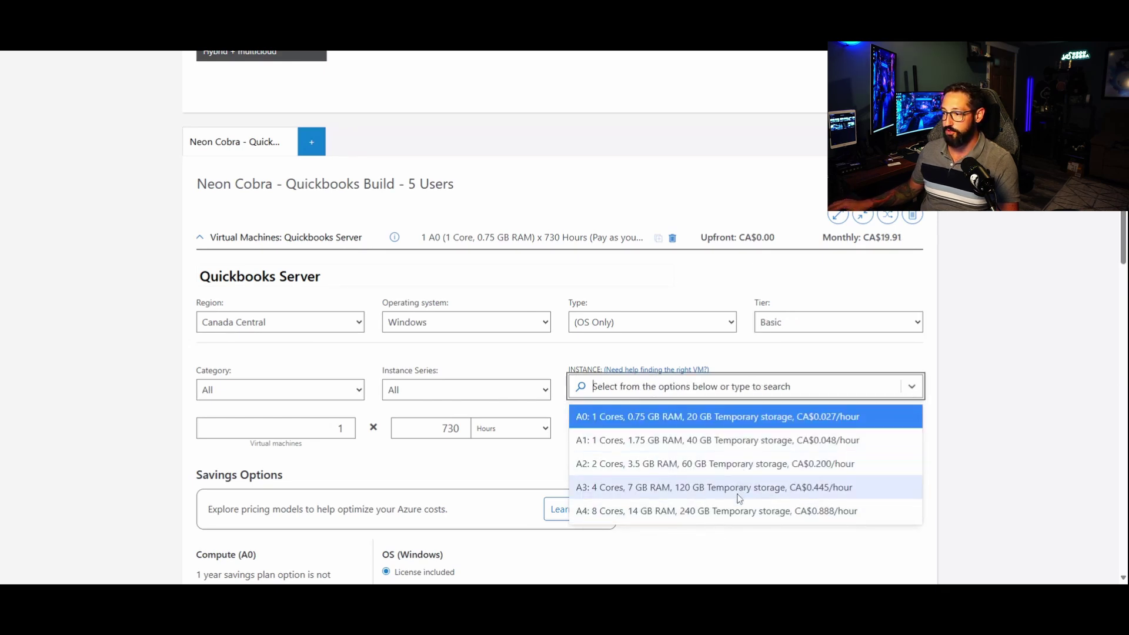
click(806, 333)
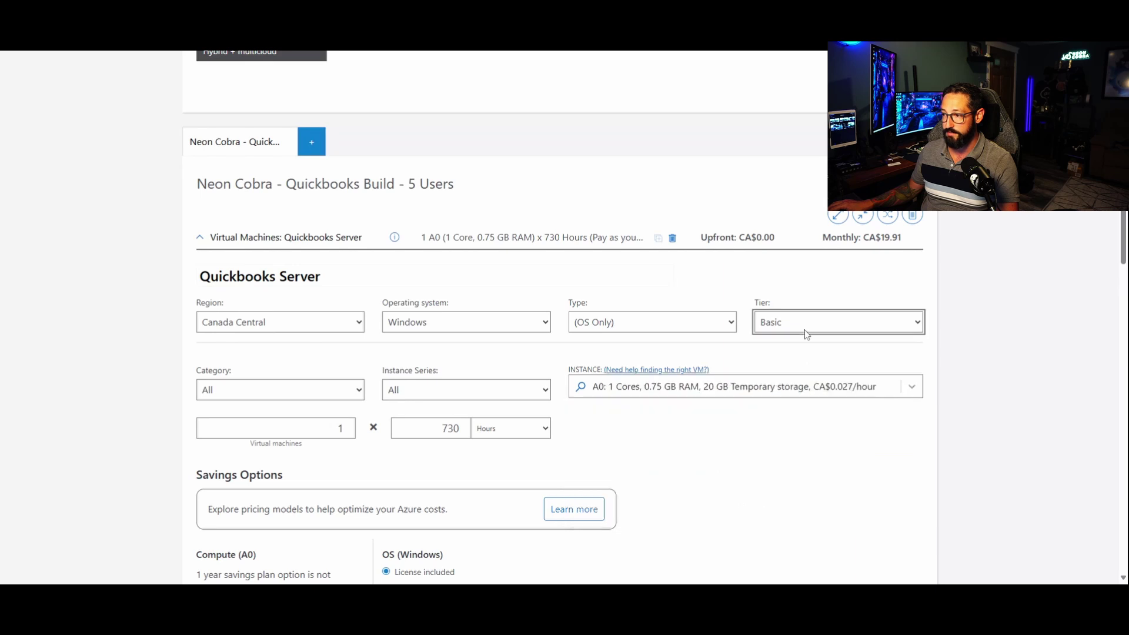
key(Down)
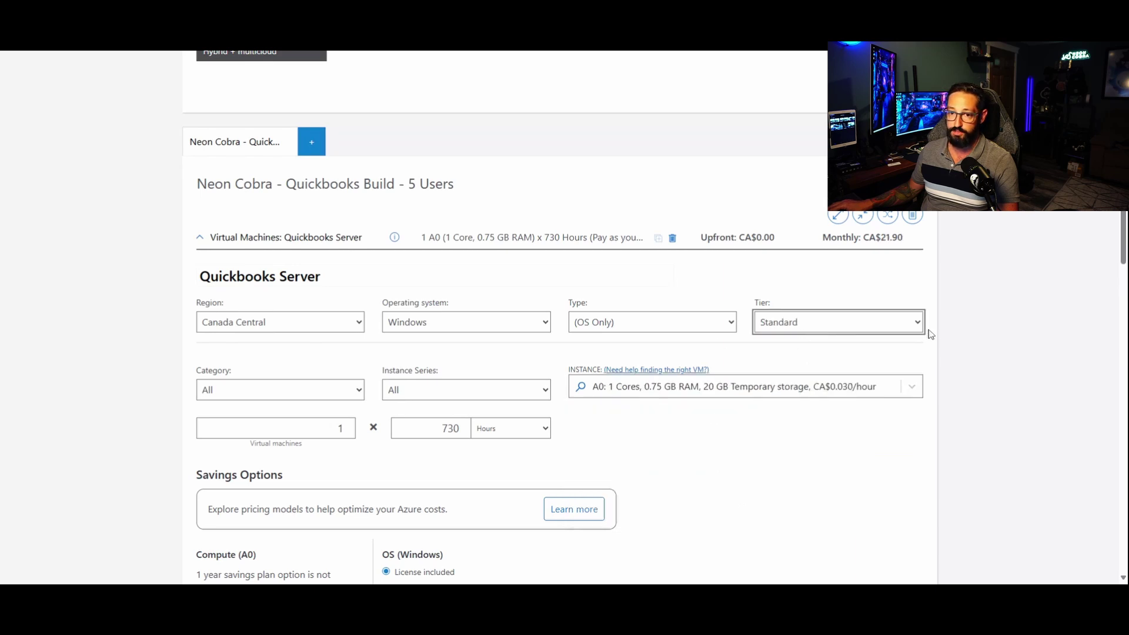
- Check the category and instance series filter options, leaving both at All
scroll(120, 361, down, 1)
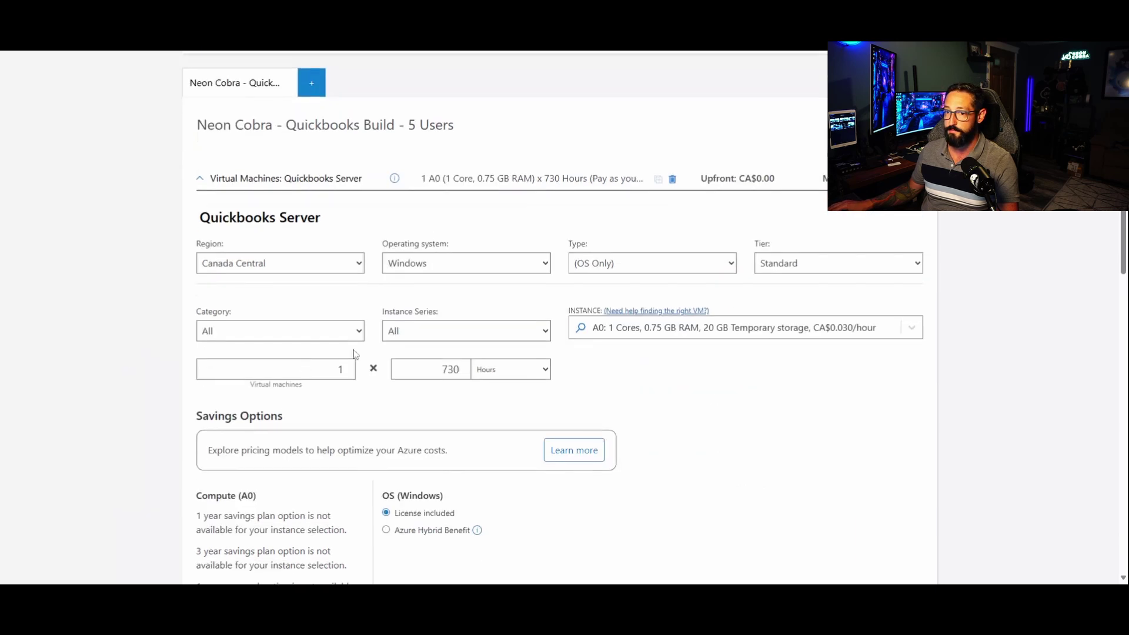
click(303, 334)
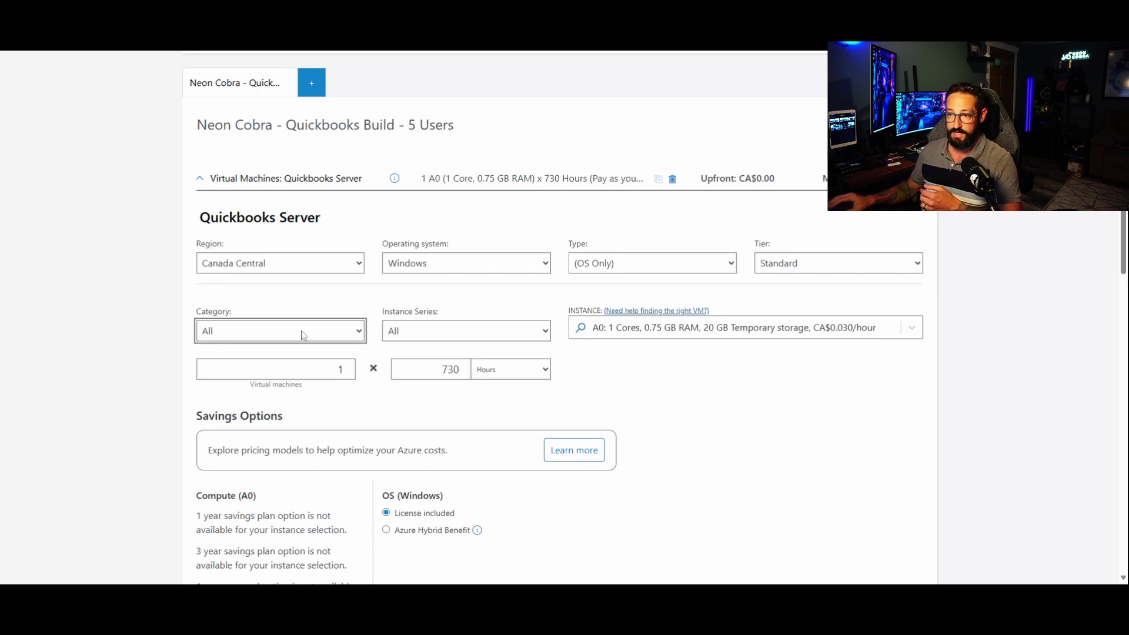
click(528, 337)
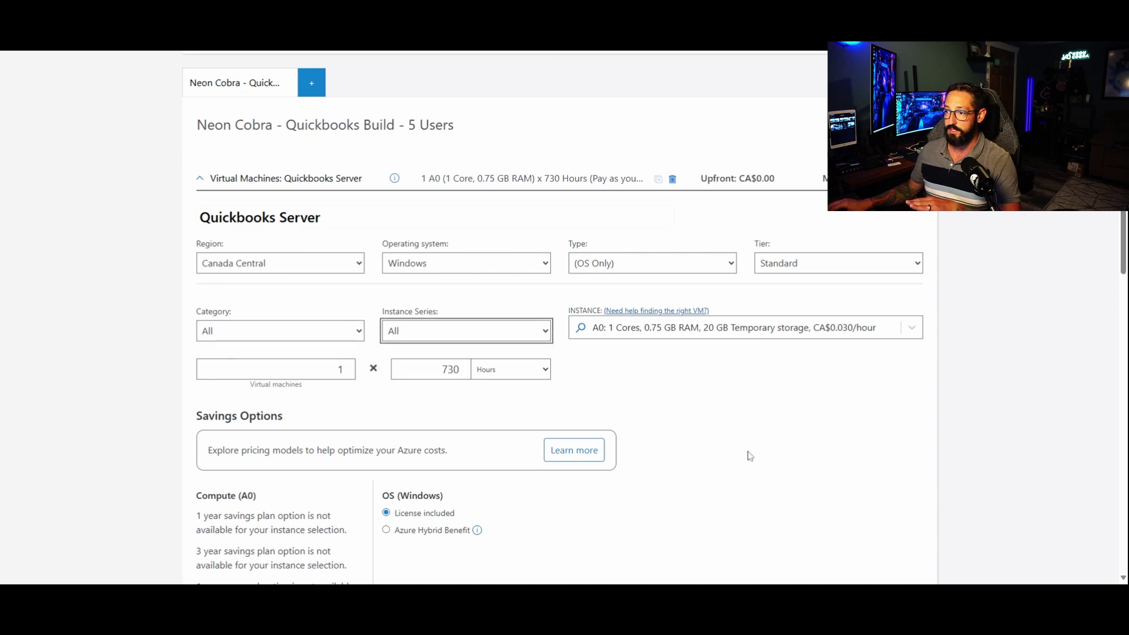
click(780, 412)
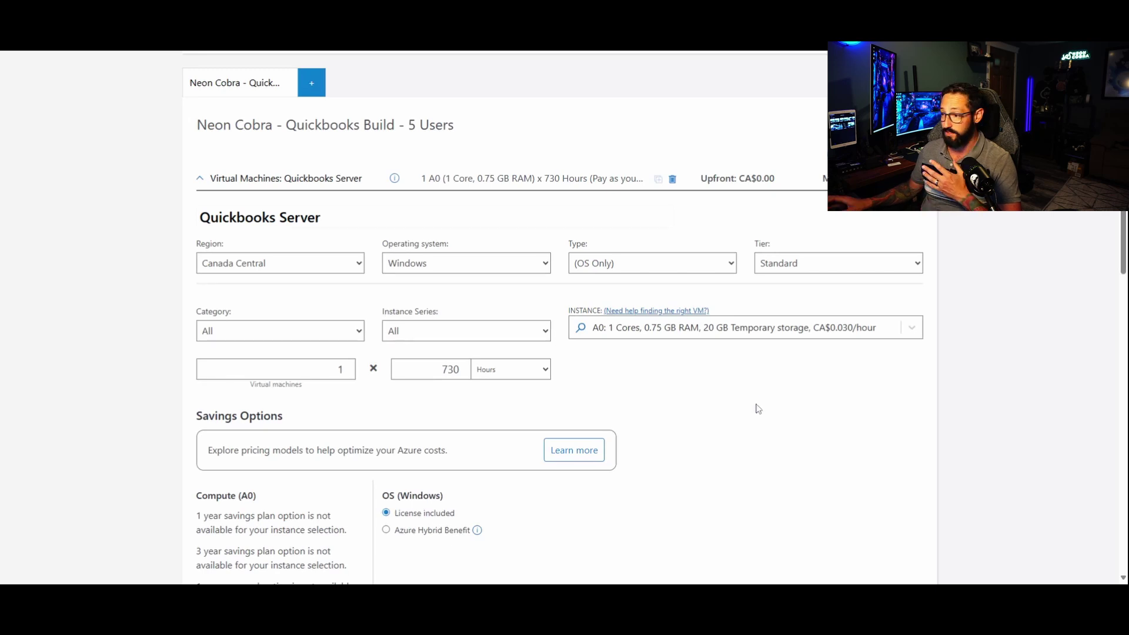
- Search the instance list for "4 cores", browse the matching sizes and prices, and clear the search
click(913, 330)
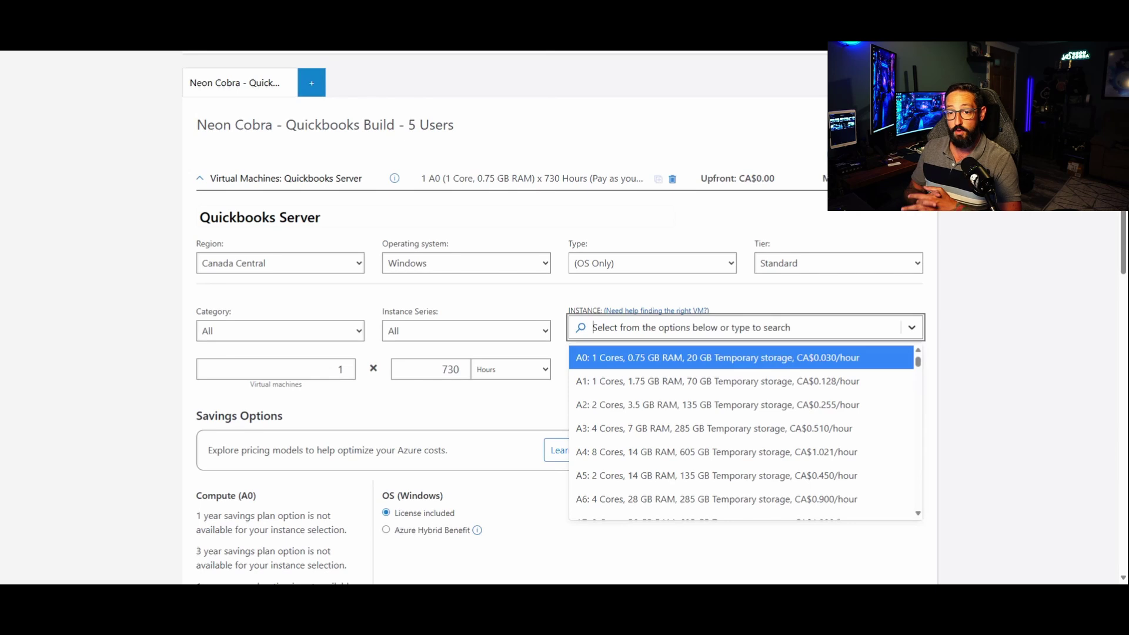
text(4 cores)
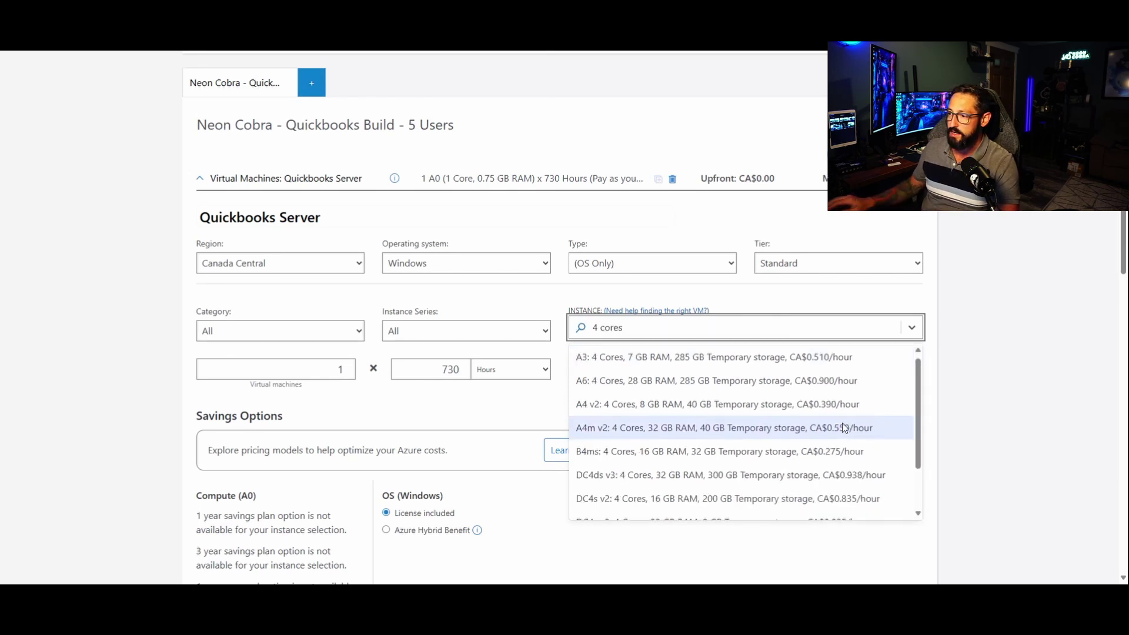
scroll(843, 422, down, 2)
scroll(764, 471, up, 2)
scroll(740, 500, down, 1)
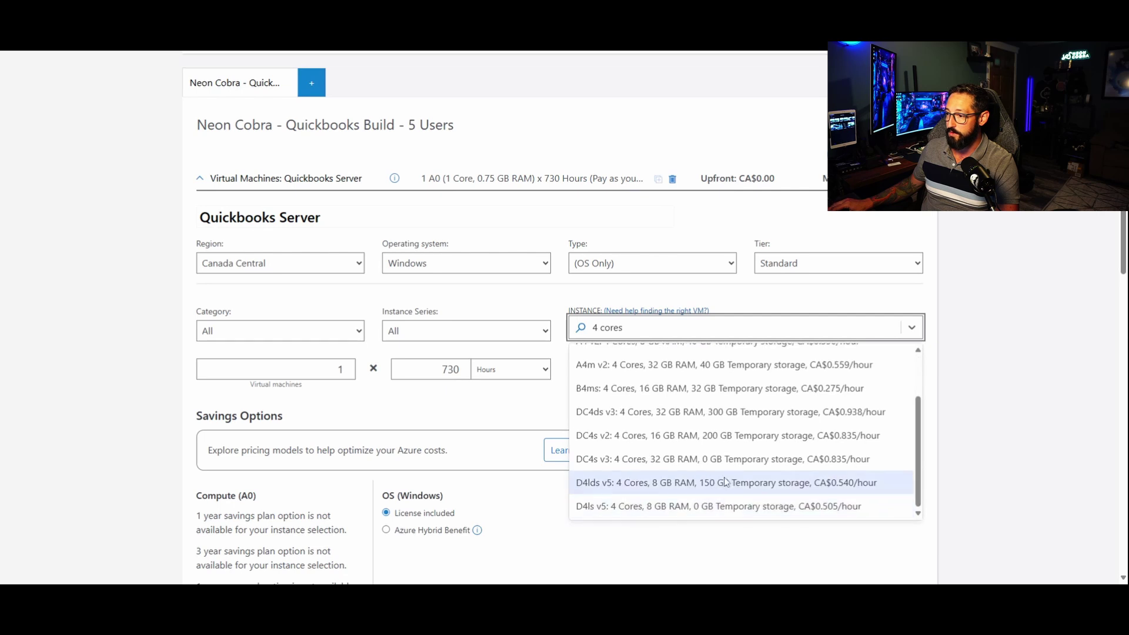
scroll(714, 473, up, 1)
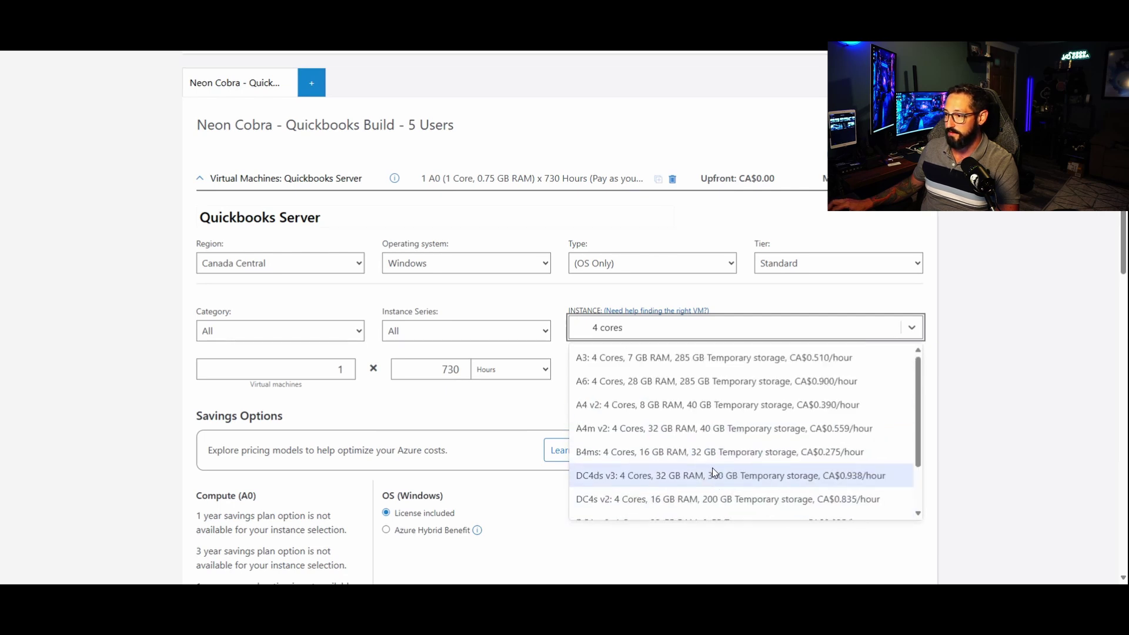
key(BackSpace)
key(BackSpace)
key(BackSpace)
key(BackSpace)
key(BackSpace)
key(BackSpace)
key(BackSpace)
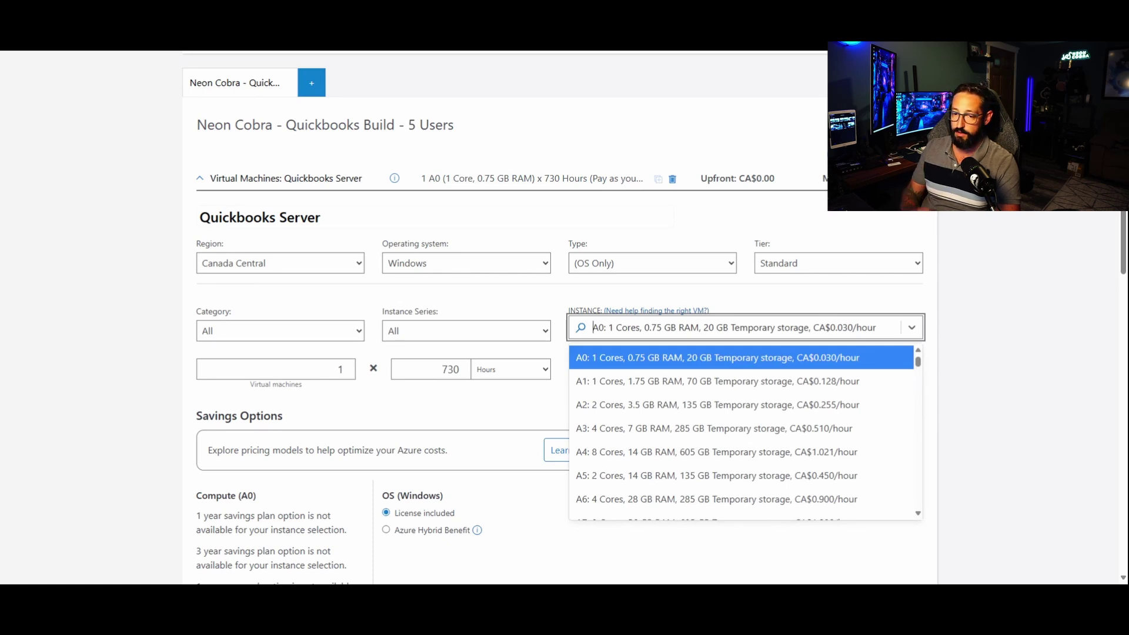
- Search the instances for "e4s" and choose E4s v5 with 4 vCPUs and 32 GB RAM
text(e4s)
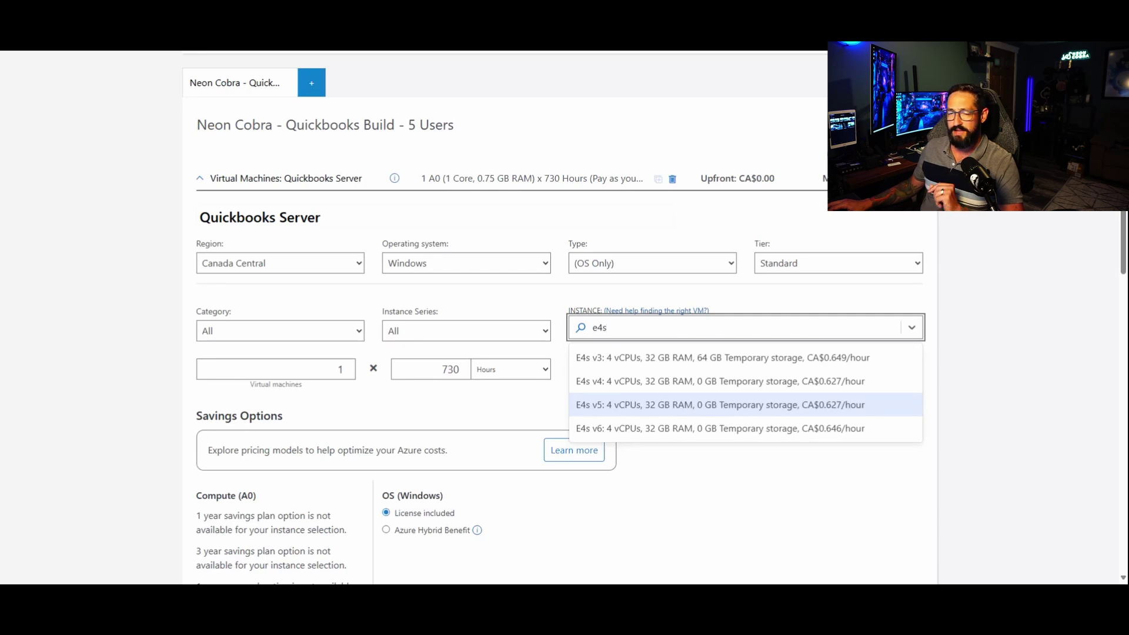
click(720, 405)
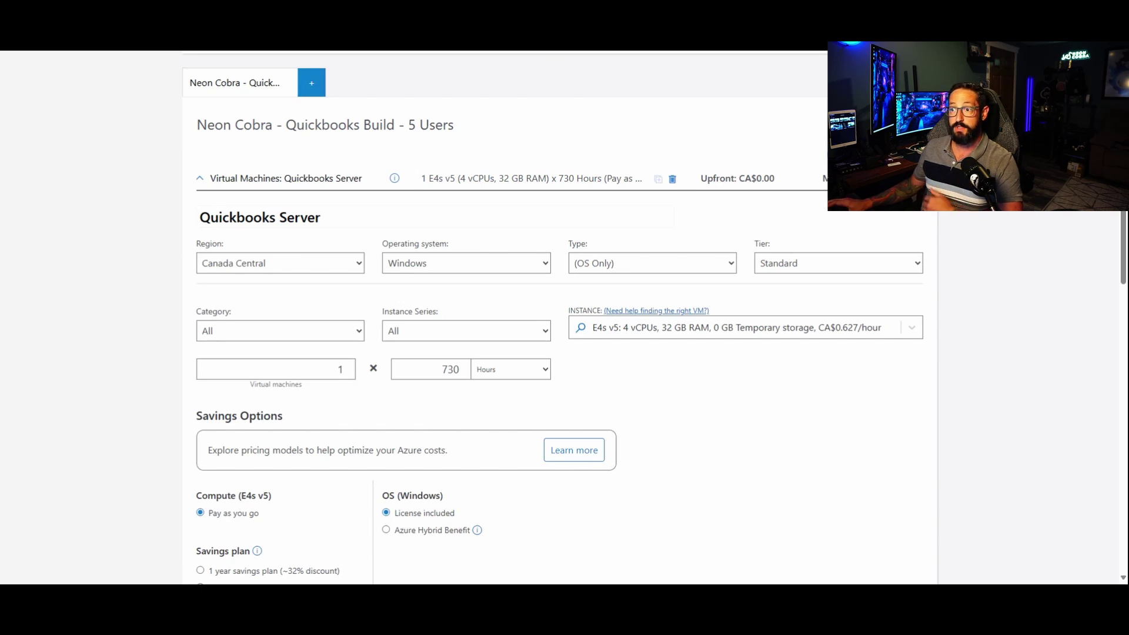
- Keep the quantity at one virtual machine, enter 744 usage hours, and lower that value by one to 743
double_click(340, 370)
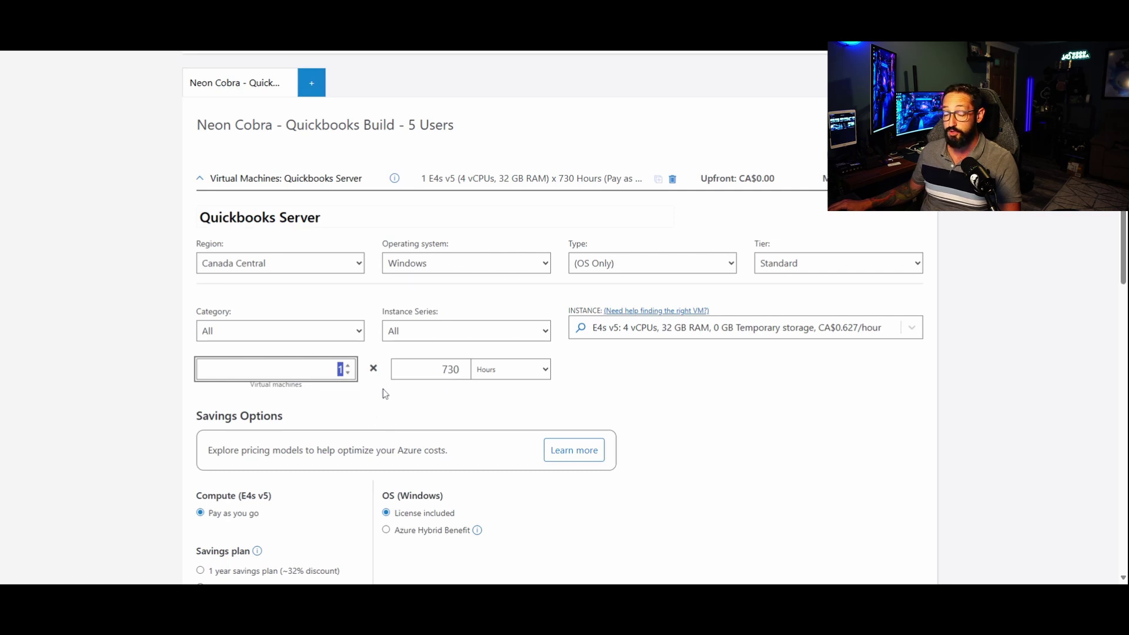
drag(440, 370, 499, 370)
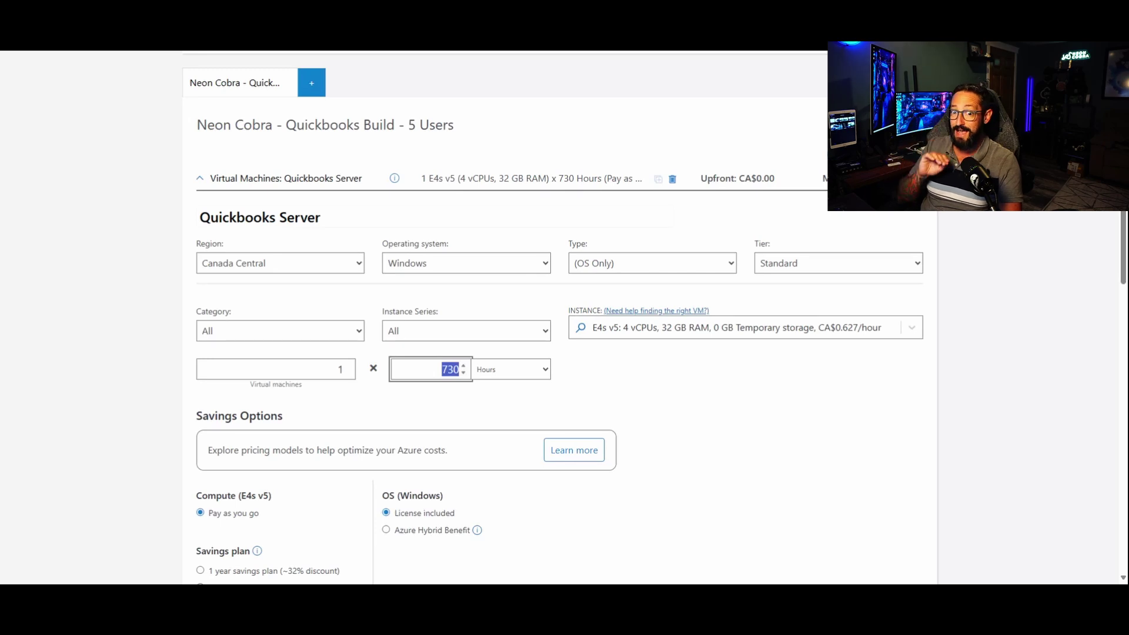
text(744)
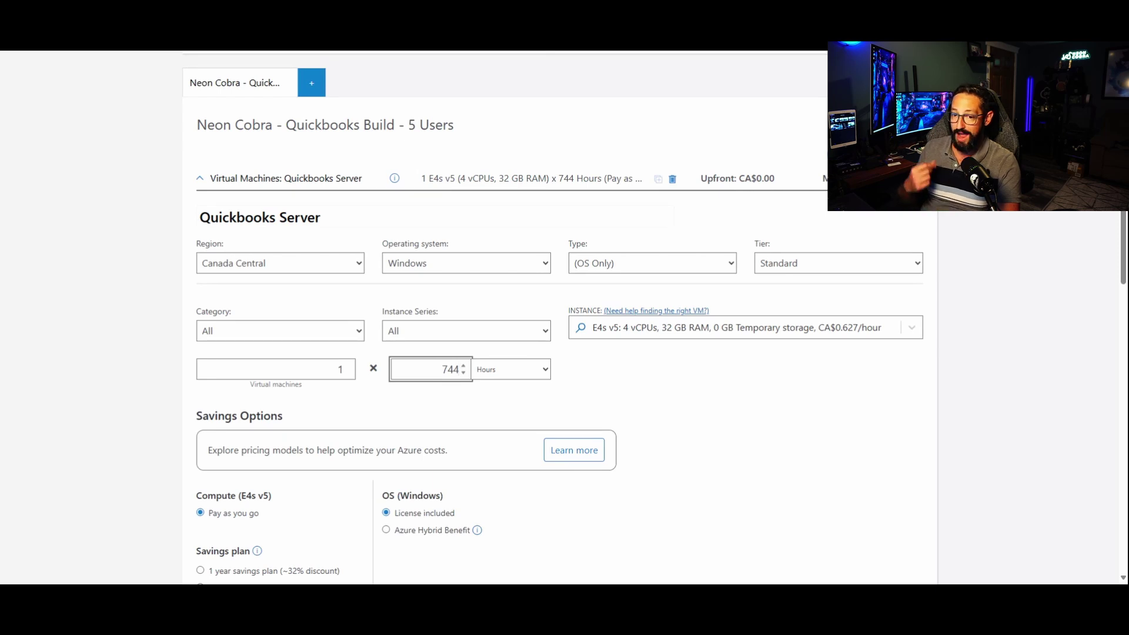
click(464, 373)
scroll(456, 377, down, 4)
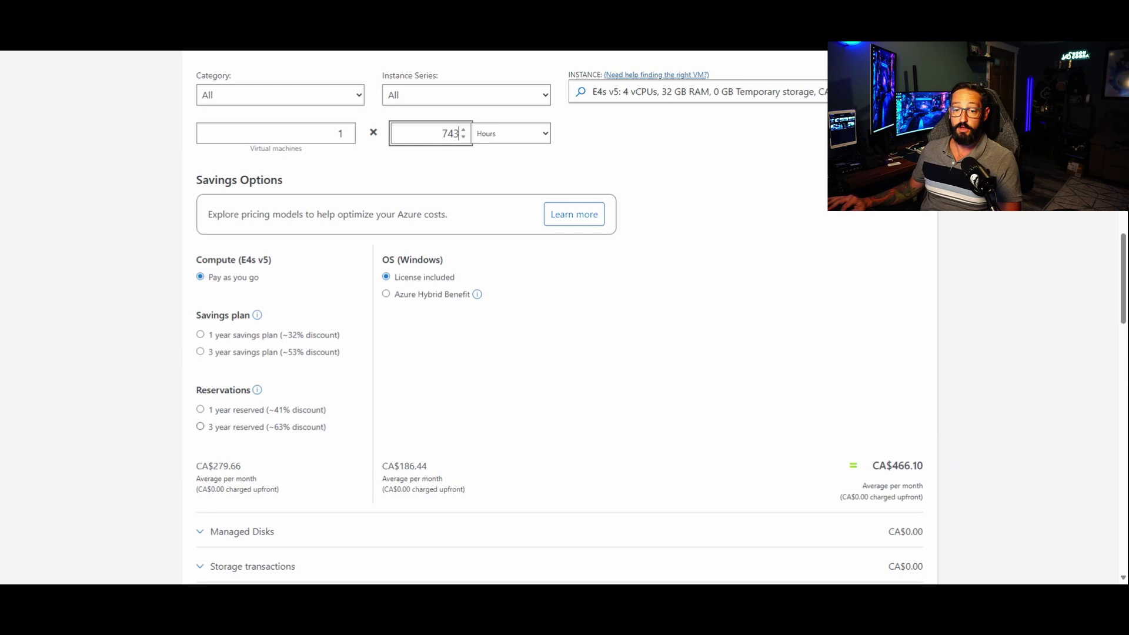
- Compare the monthly compute cost of the 3 year reservation and Pay as you go, and keep 3 year reserved with monthly payment
click(202, 429)
click(201, 428)
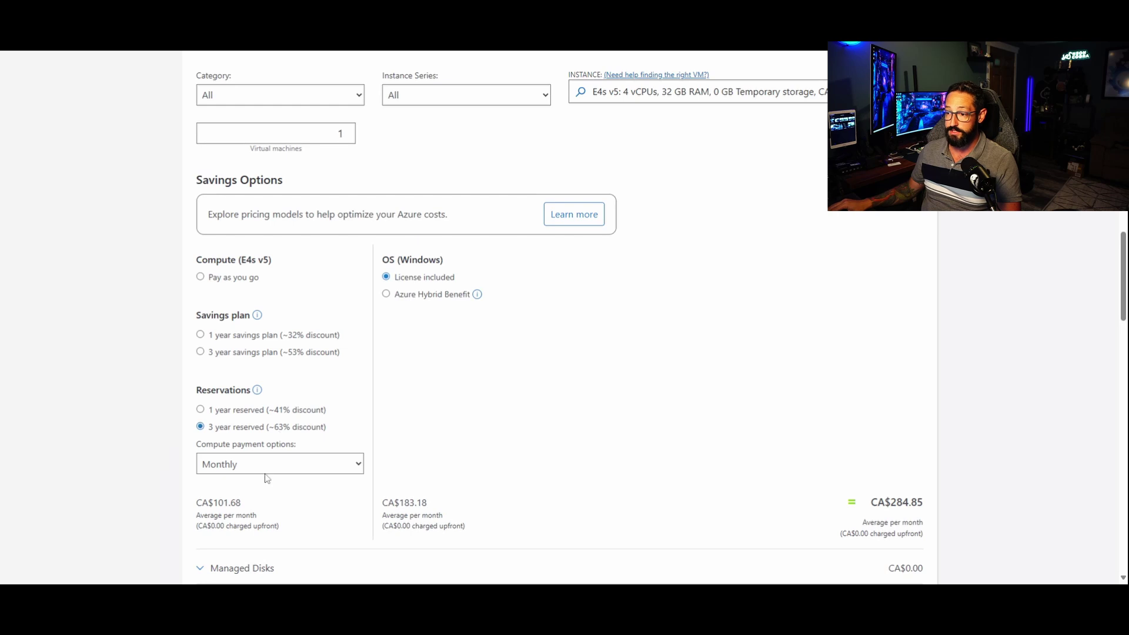
drag(202, 503, 254, 501)
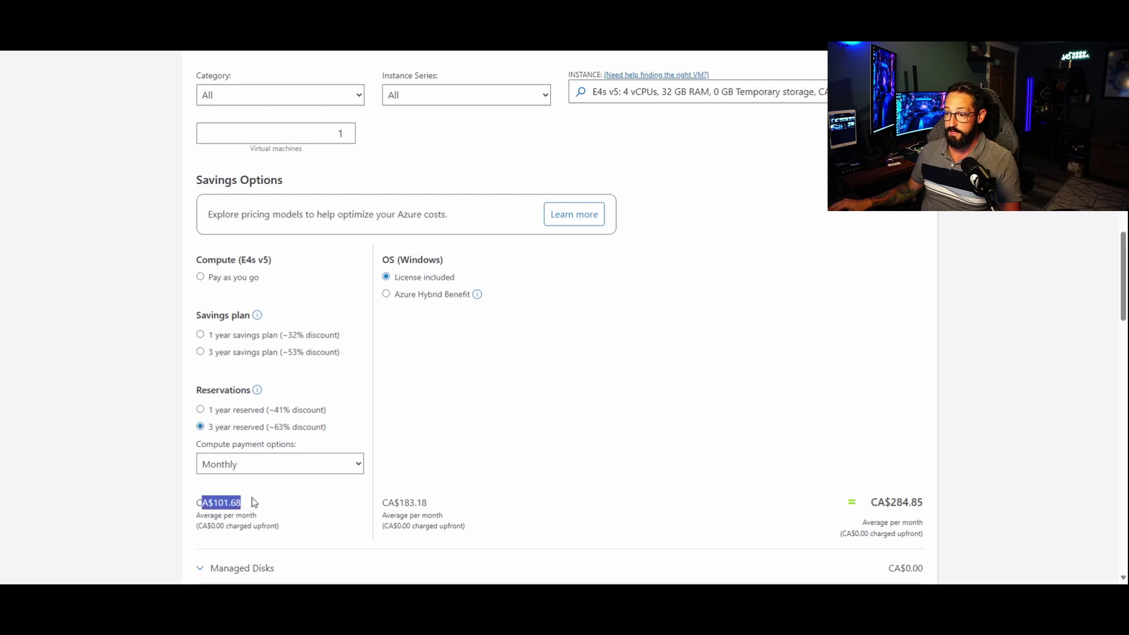
click(230, 277)
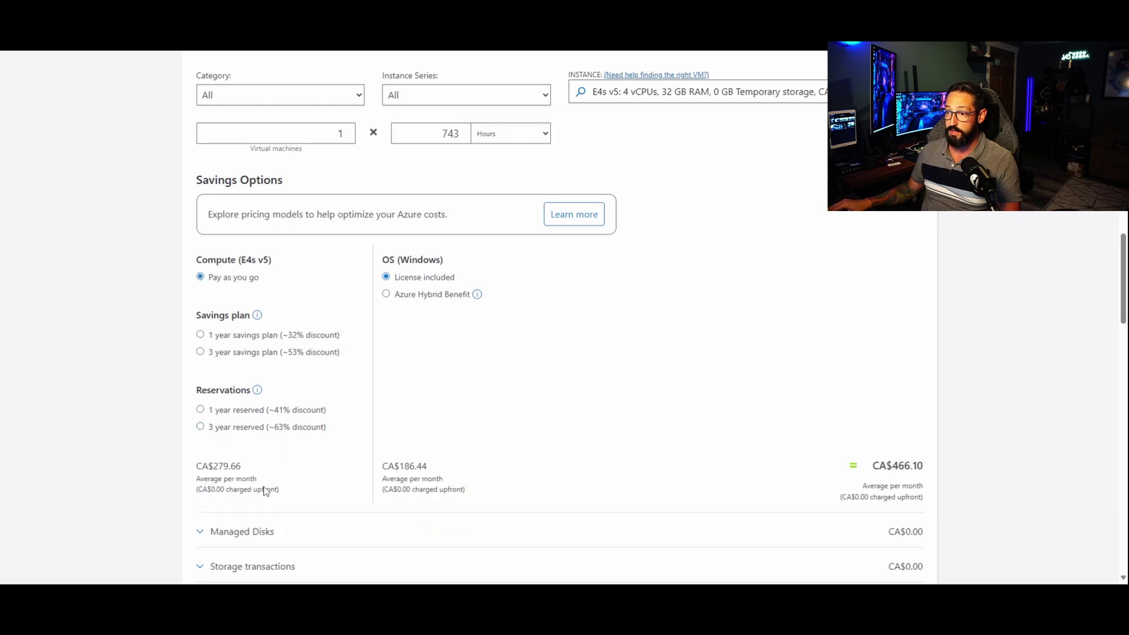
click(224, 427)
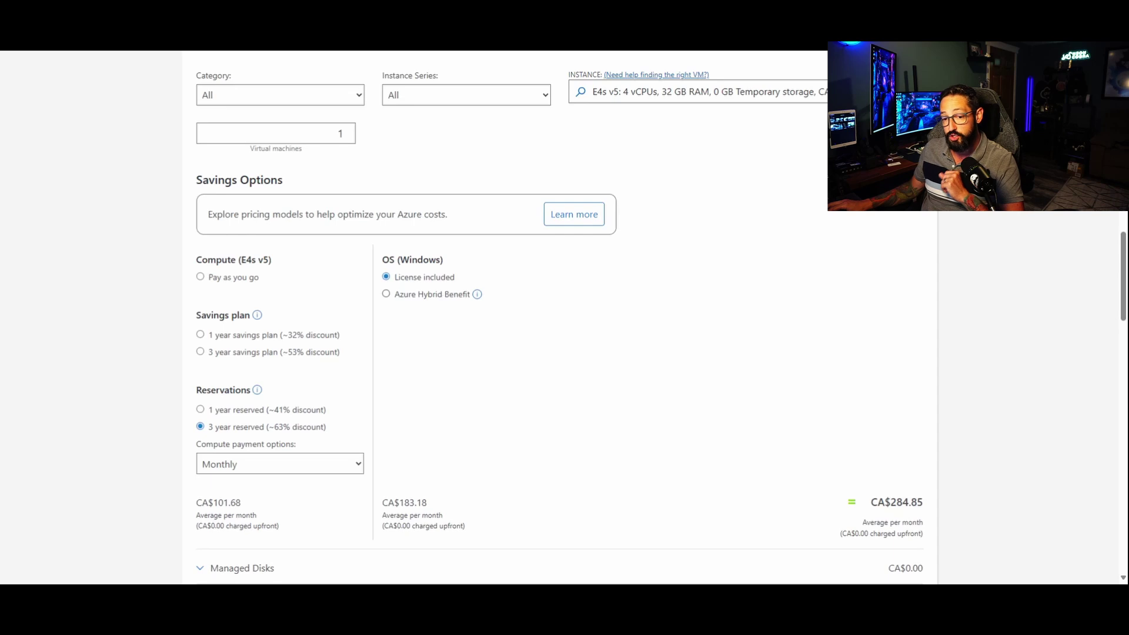
- Choose Azure Hybrid Benefit for the Windows OS license and check the OS and total monthly costs
click(442, 296)
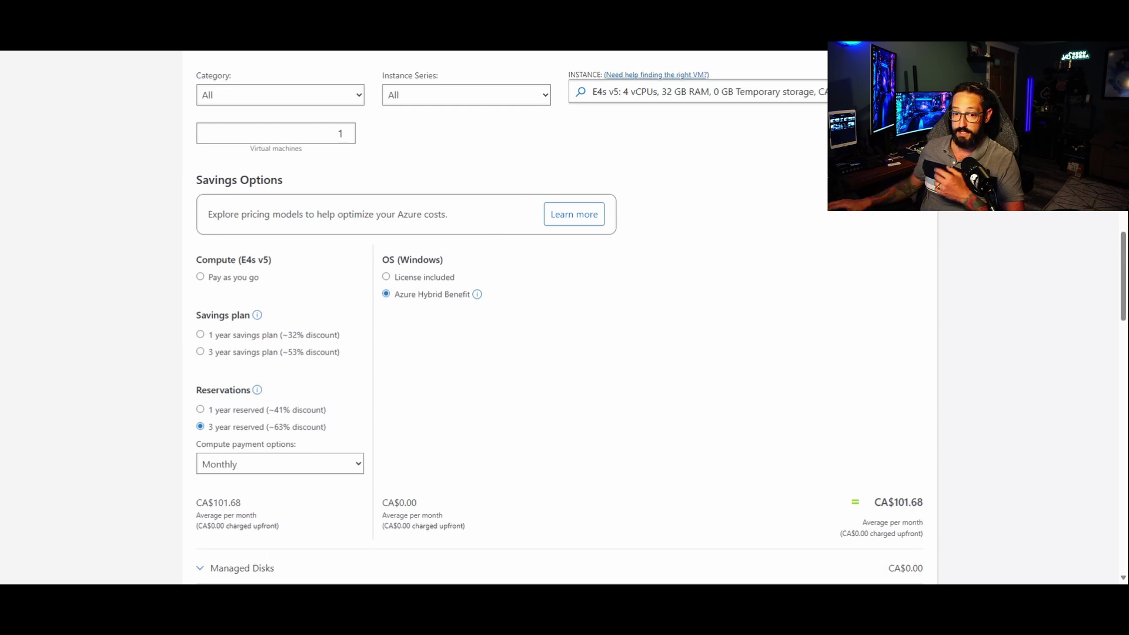
drag(423, 501, 378, 502)
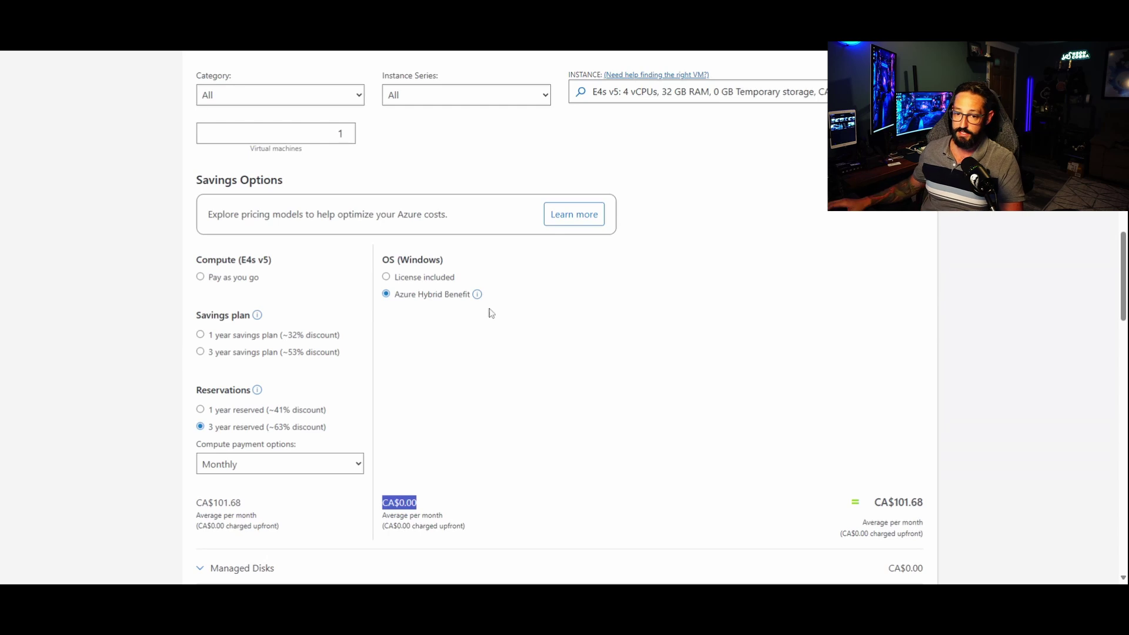
scroll(648, 403, down, 1)
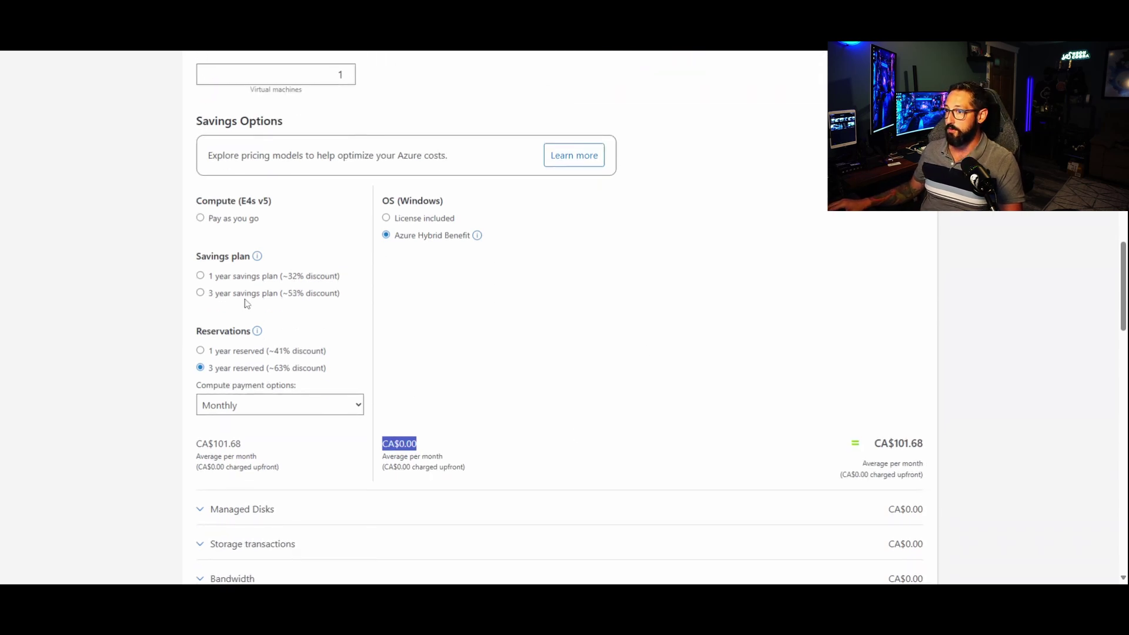
click(929, 452)
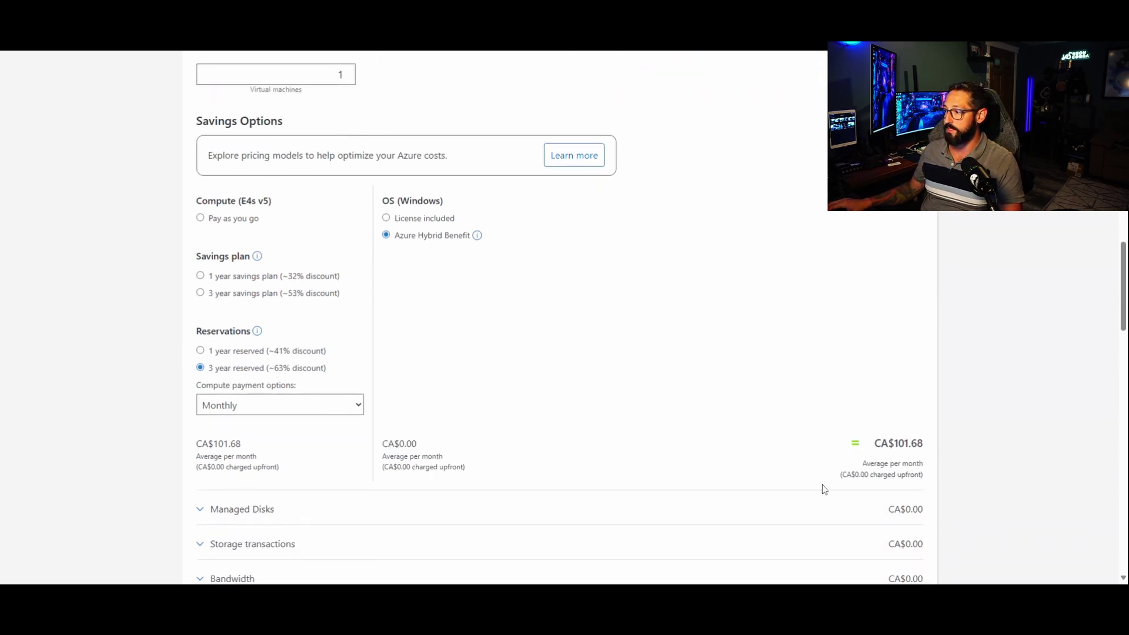
double_click(909, 443)
click(563, 356)
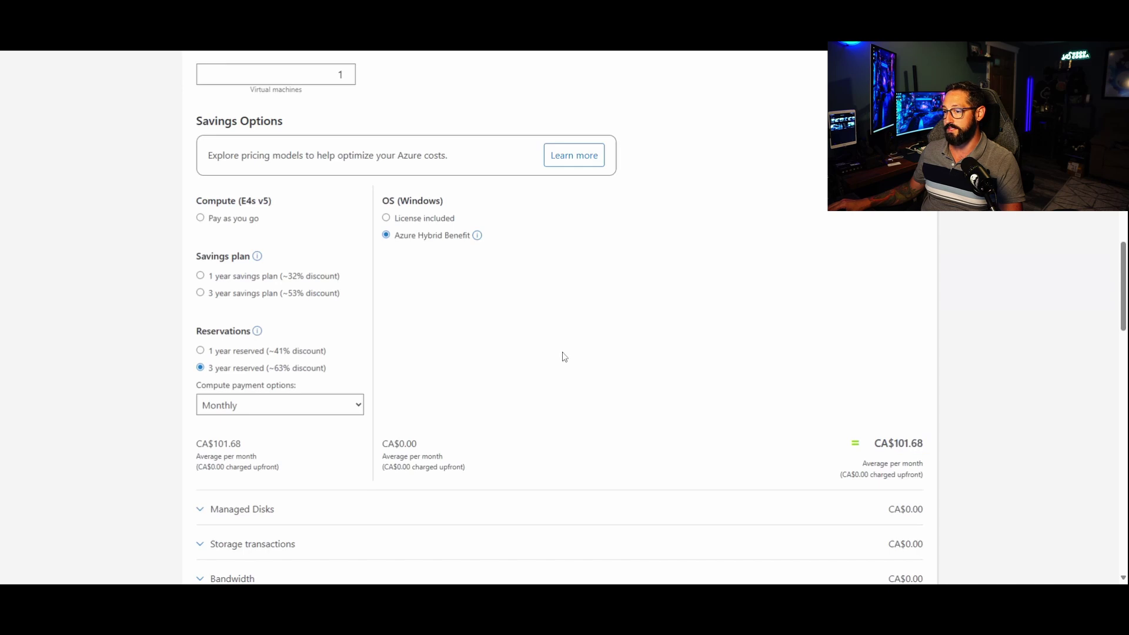
- Add one Premium SSD managed disk with LRS redundancy and size P10: 128 GiB to the virtual machine
scroll(564, 357, down, 2)
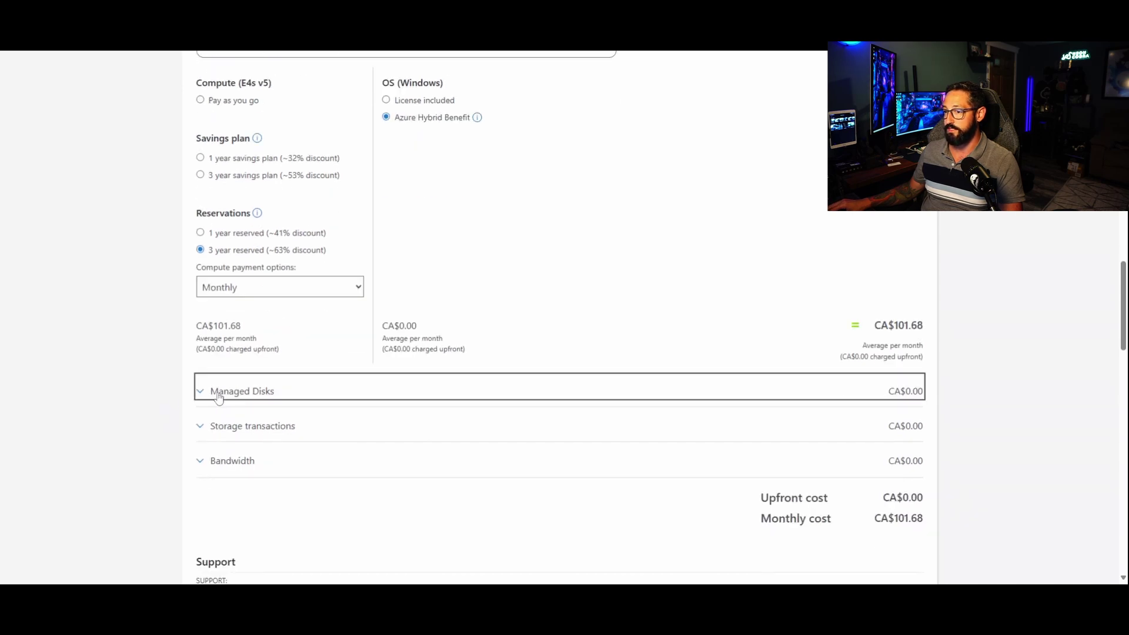
click(219, 392)
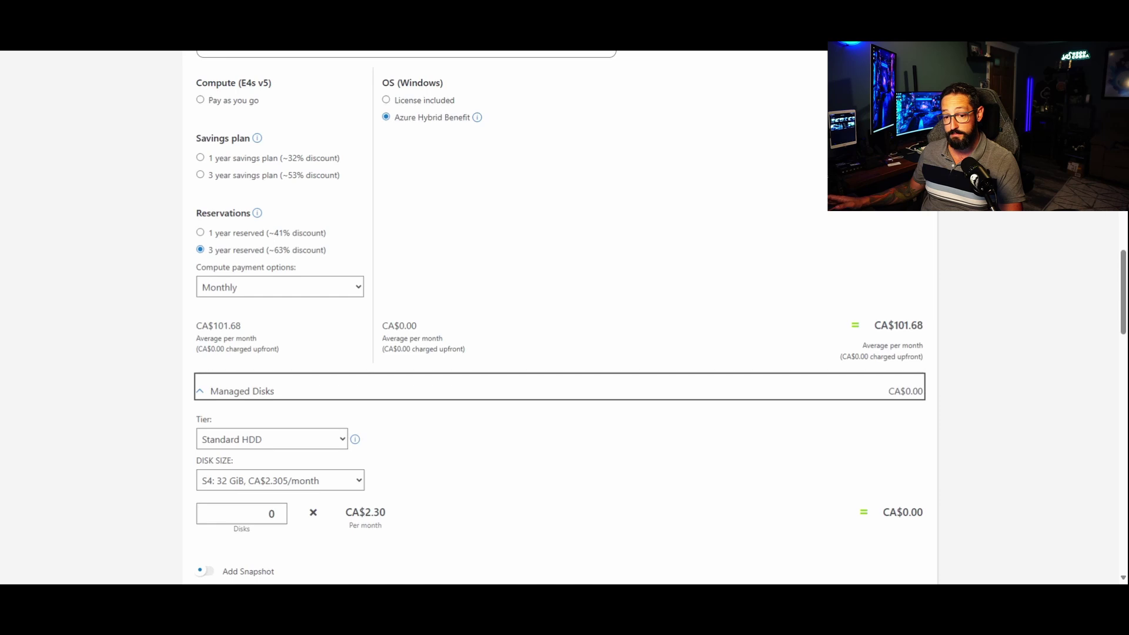
click(272, 445)
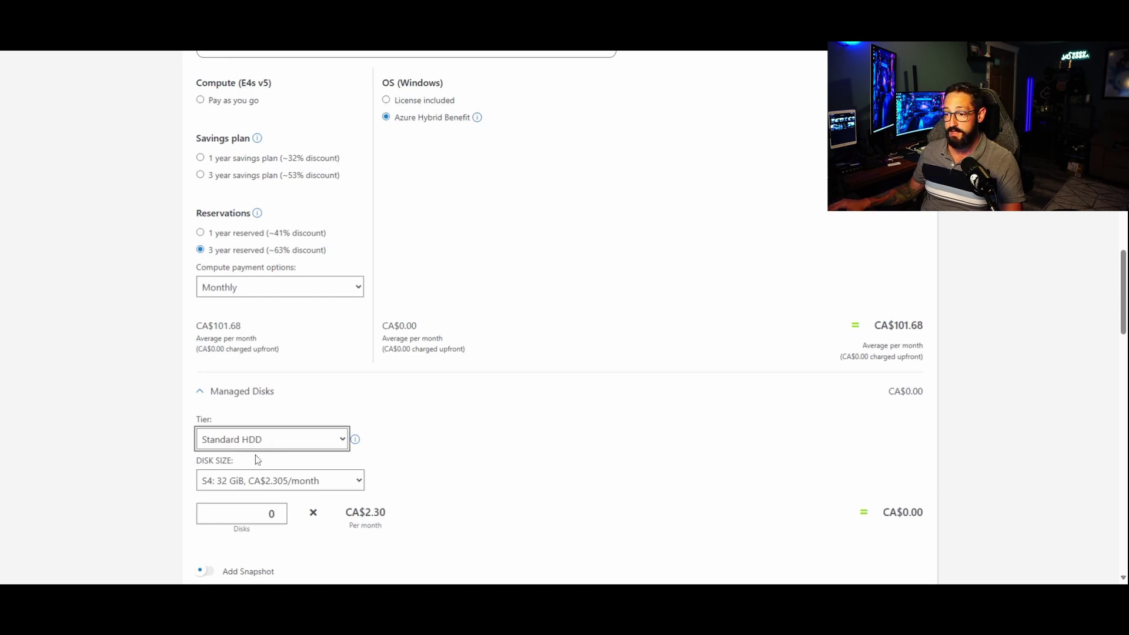
click(268, 500)
click(314, 480)
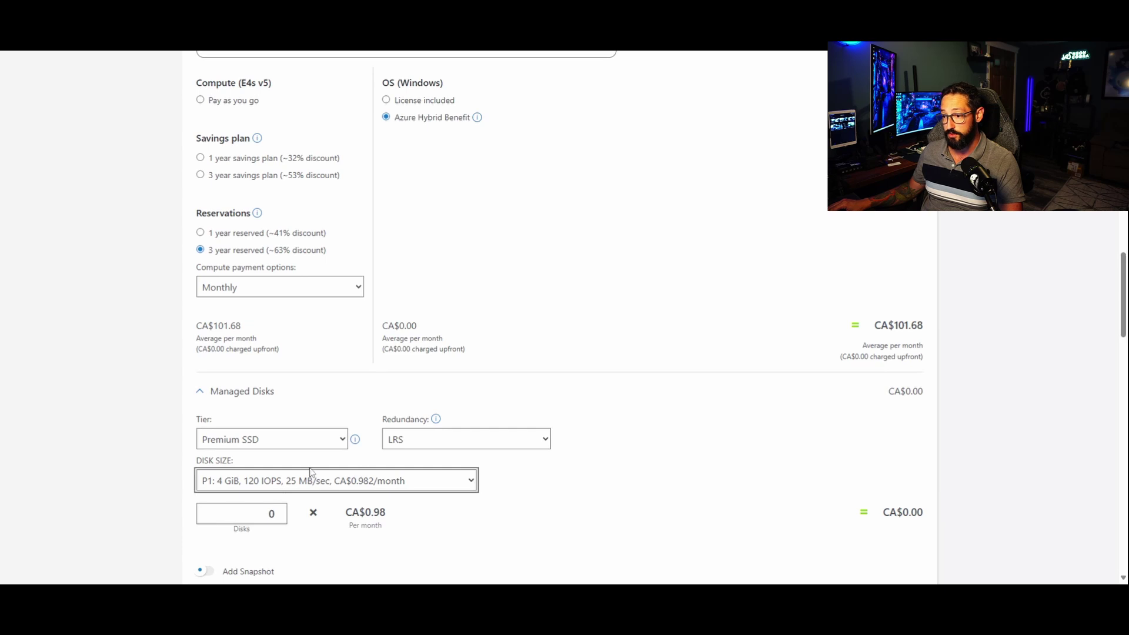
click(281, 327)
click(272, 512)
click(279, 510)
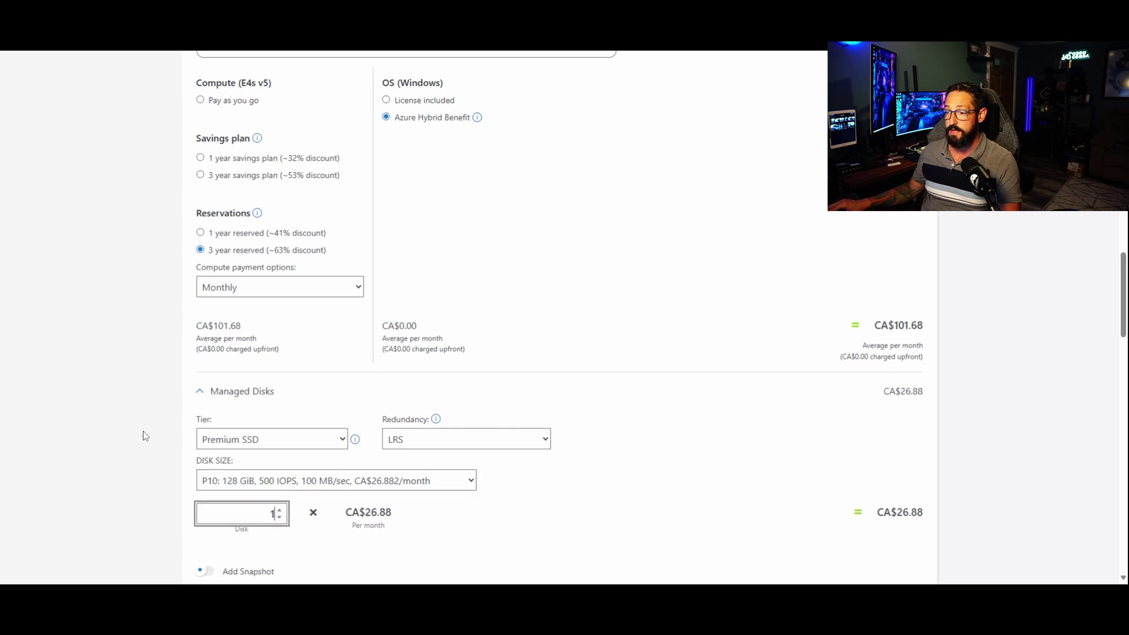
- Change the managed disk size to P15: 256 GiB, 1100 IOPS, 125 MB/sec
click(234, 488)
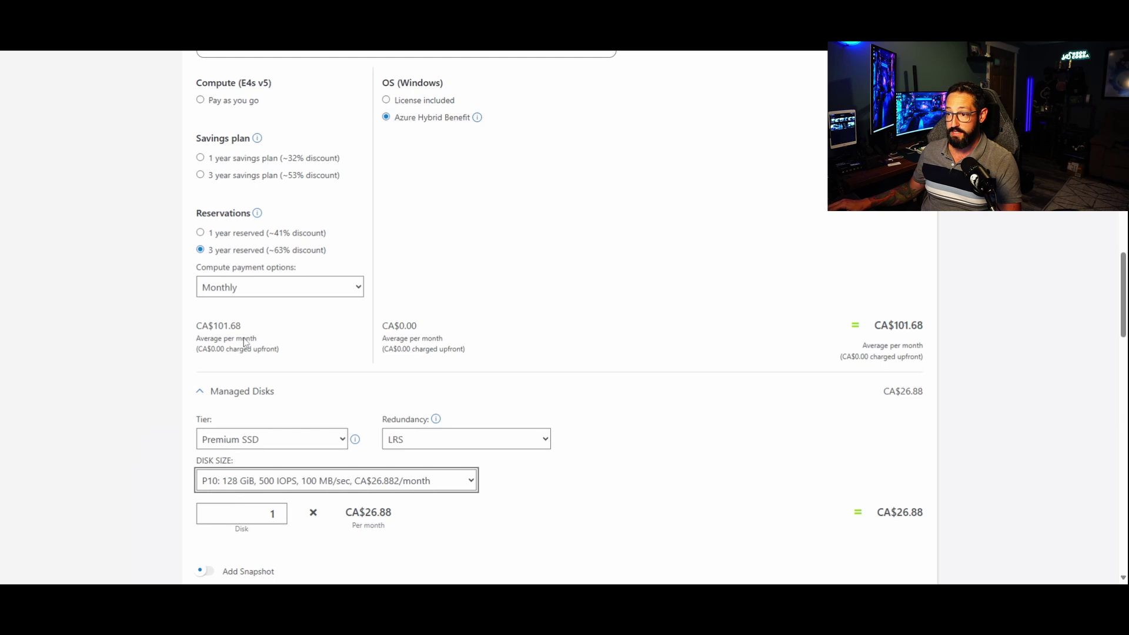
key(Down)
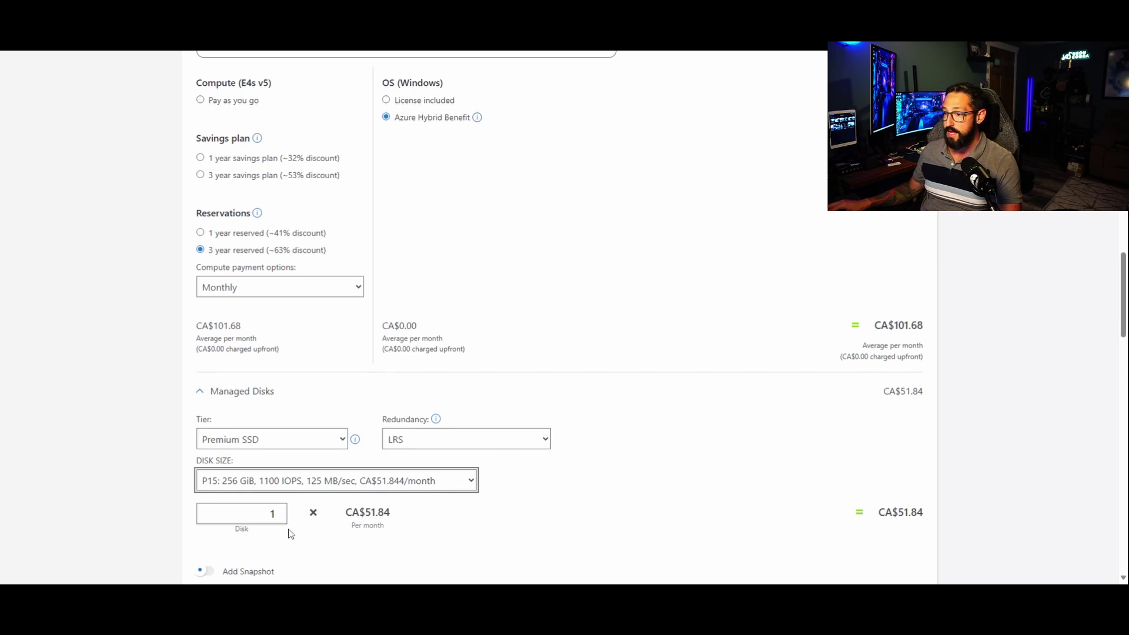
scroll(830, 499, down, 2)
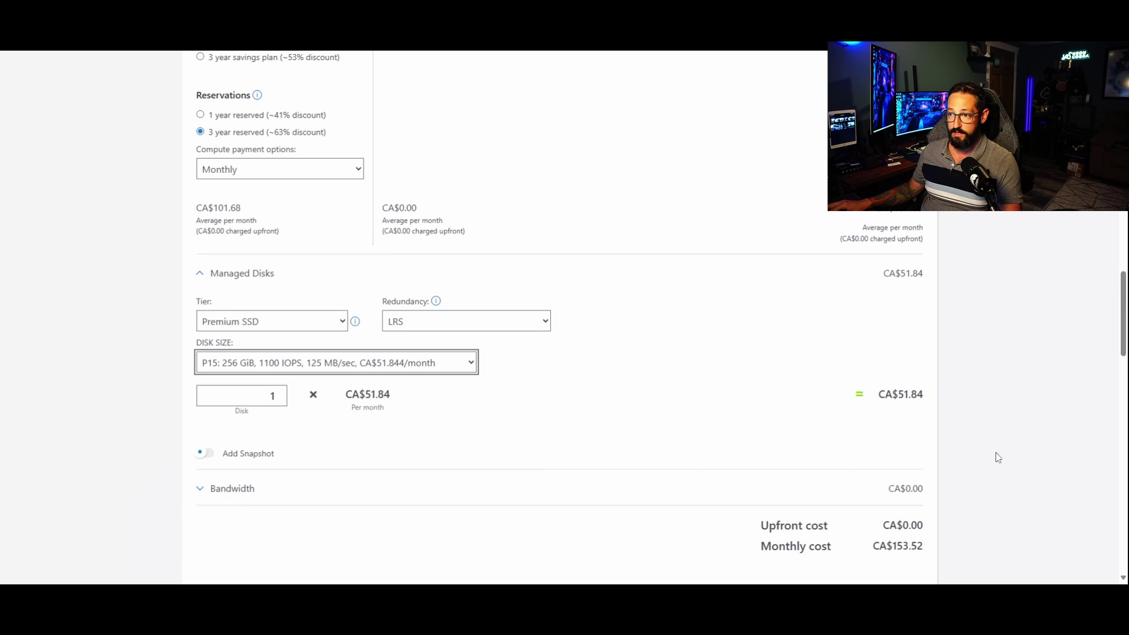
- Review the Quickbooks Server virtual machine's settings and costs, collapse its section, and highlight its monthly cost
scroll(972, 435, up, 4)
scroll(970, 435, up, 3)
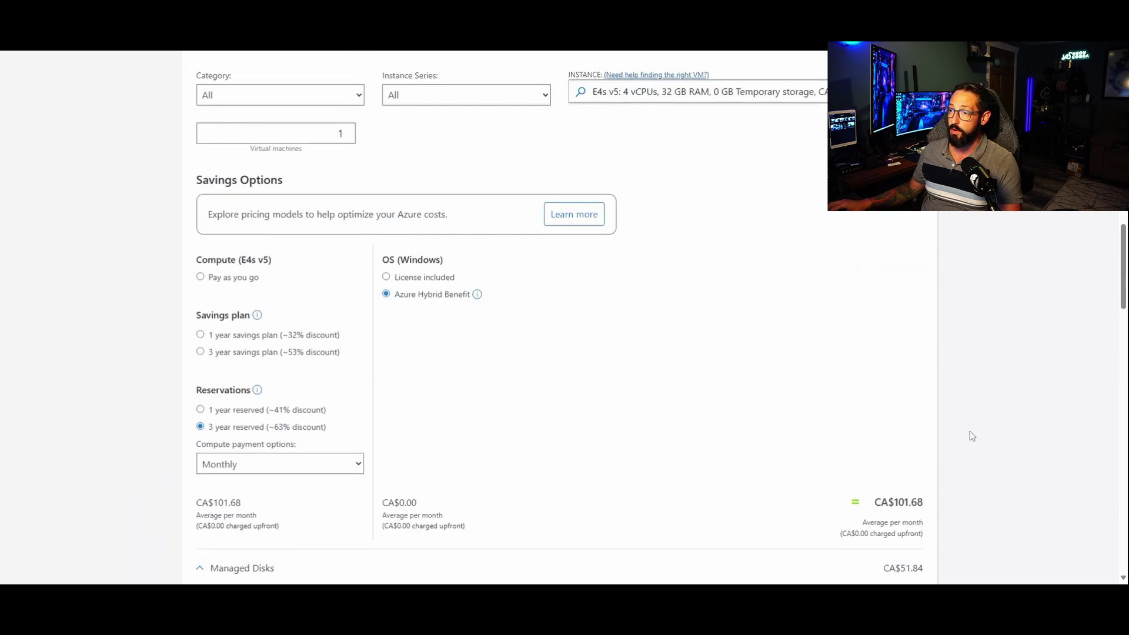
scroll(712, 405, down, 7)
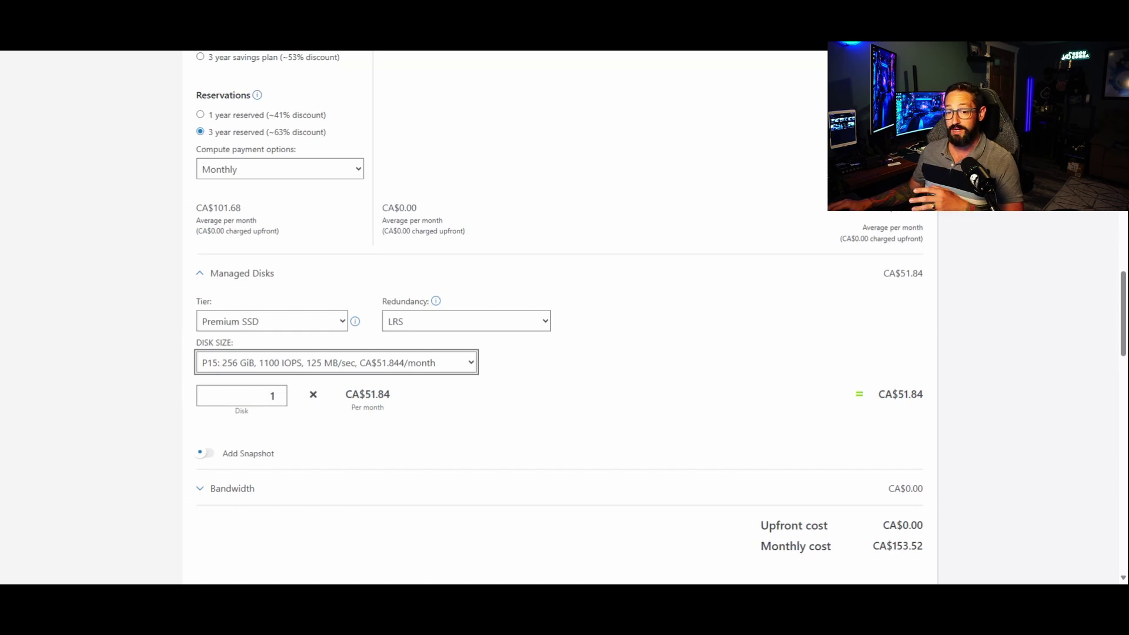
scroll(115, 417, up, 7)
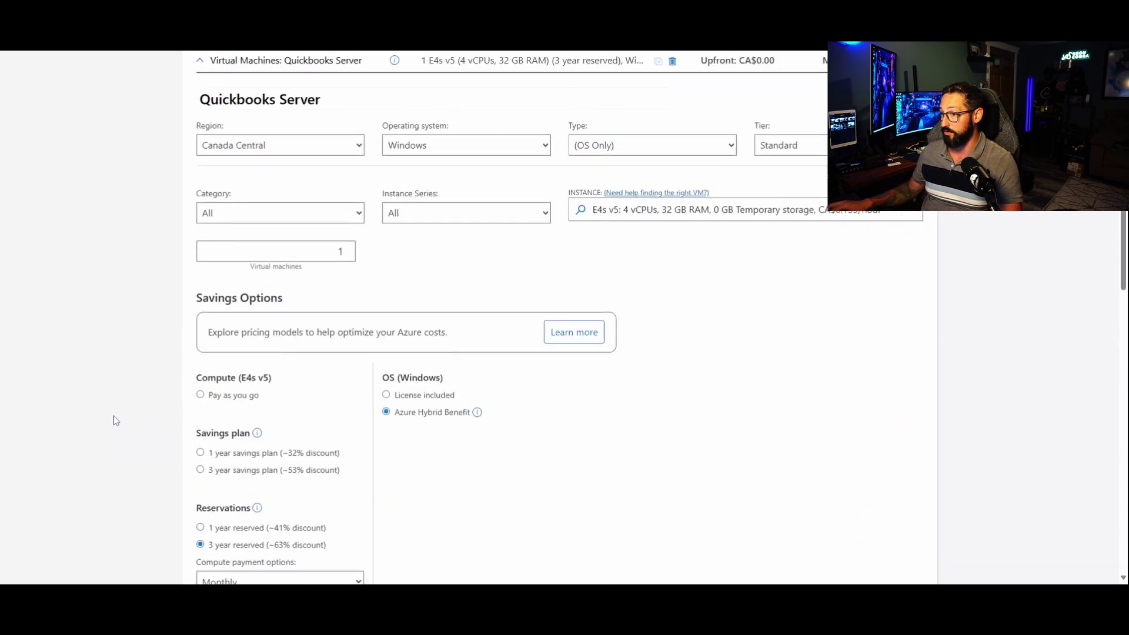
scroll(115, 421, up, 3)
click(201, 238)
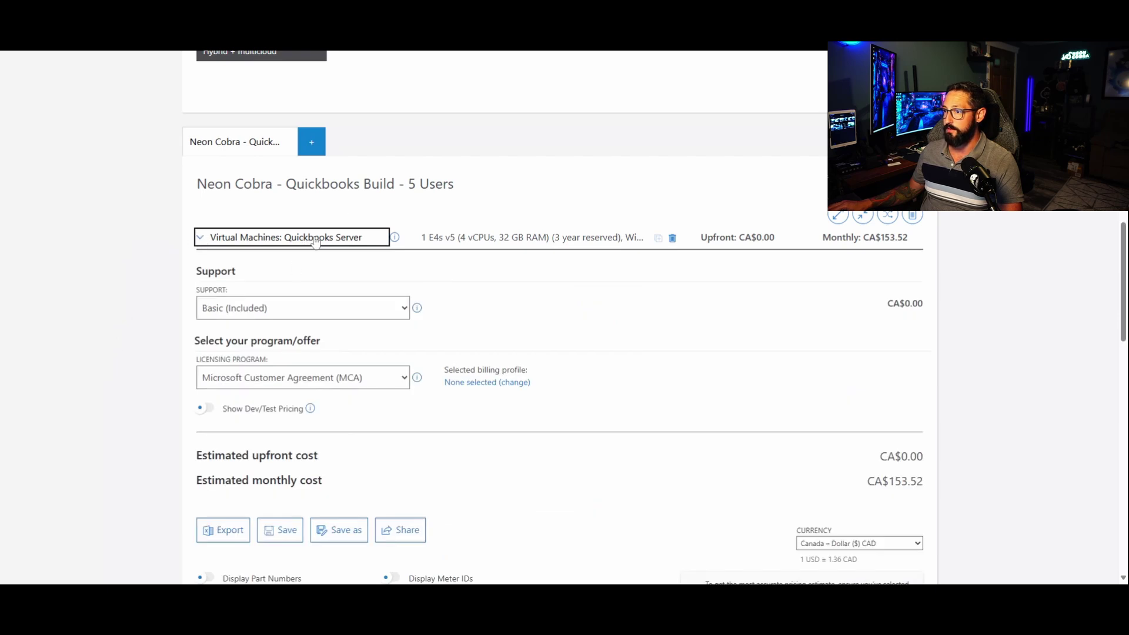
drag(864, 237, 910, 239)
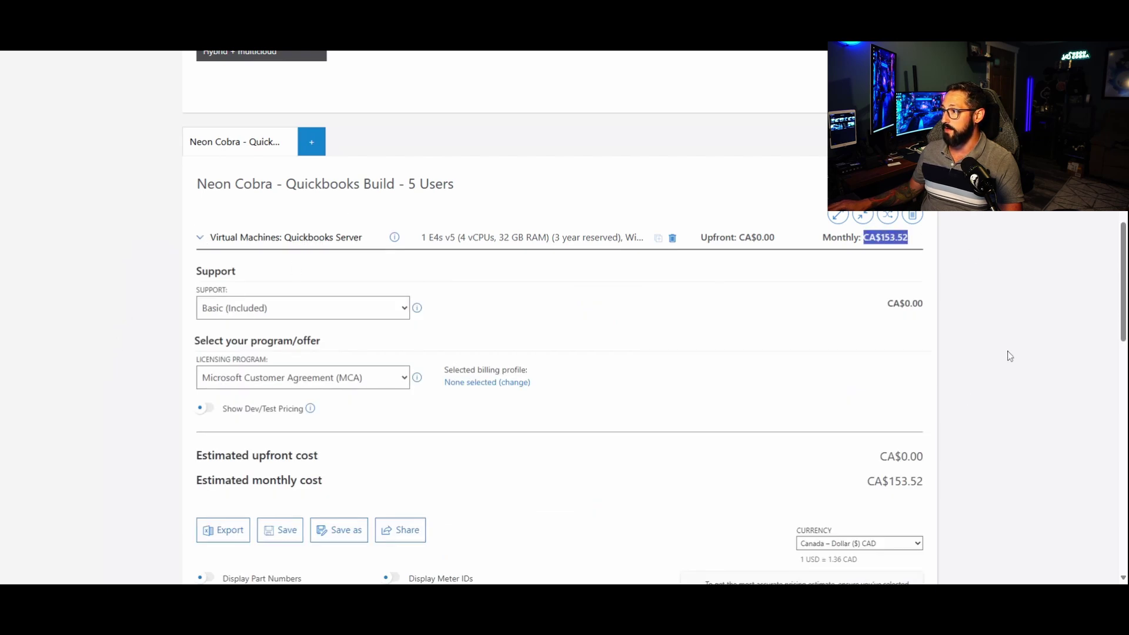
- Search the products for "nat" and add Azure NAT Gateway to the estimate
scroll(1018, 341, up, 15)
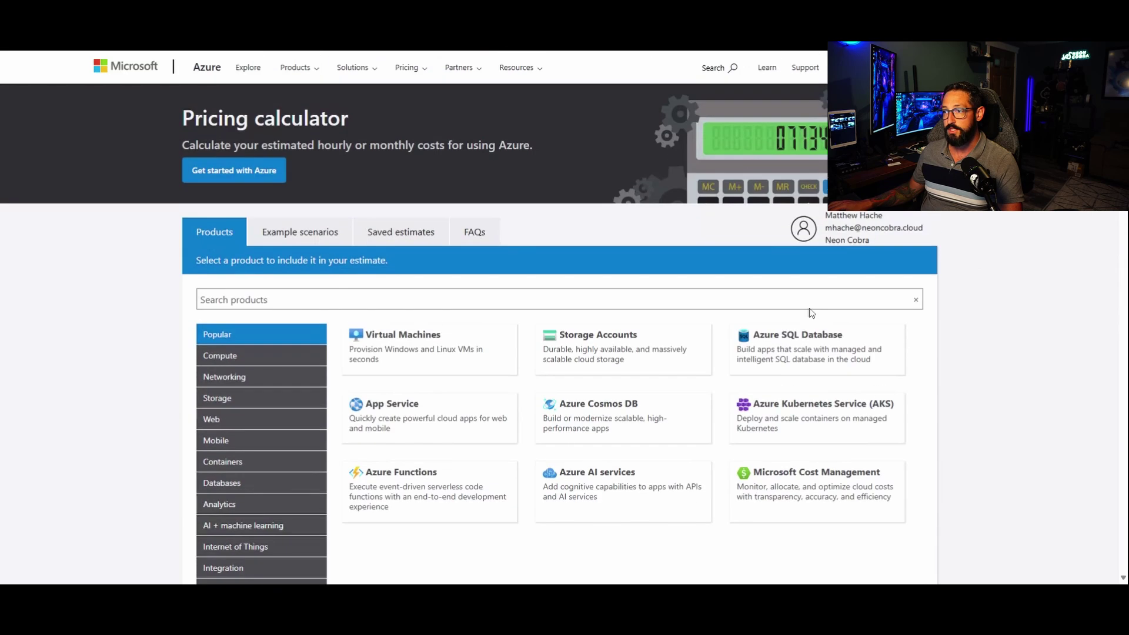
click(360, 297)
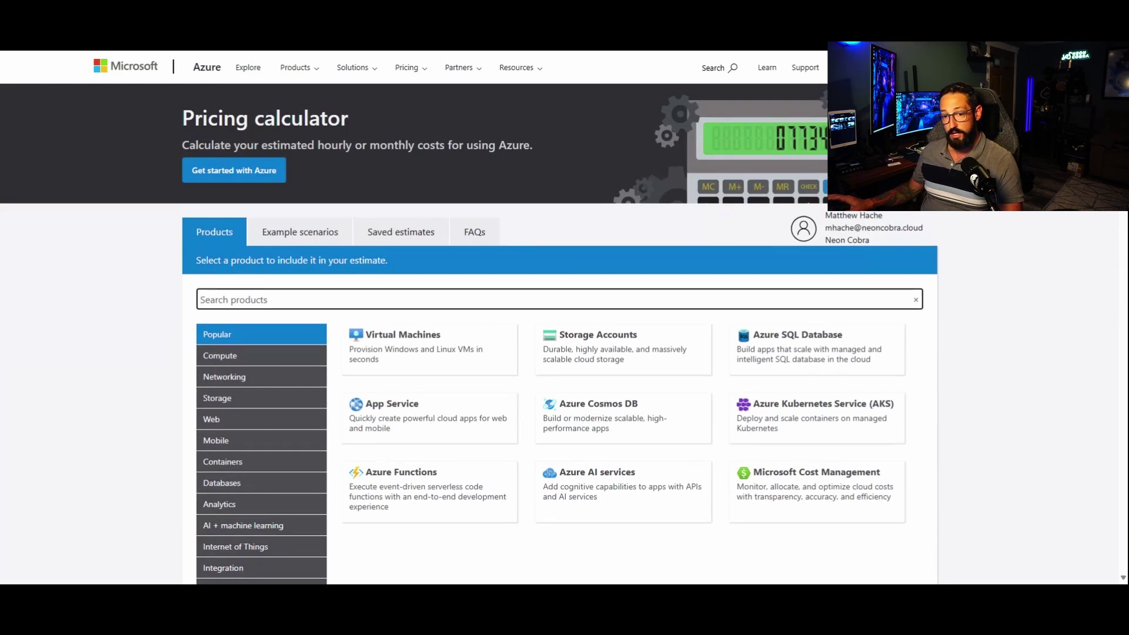
text(nat)
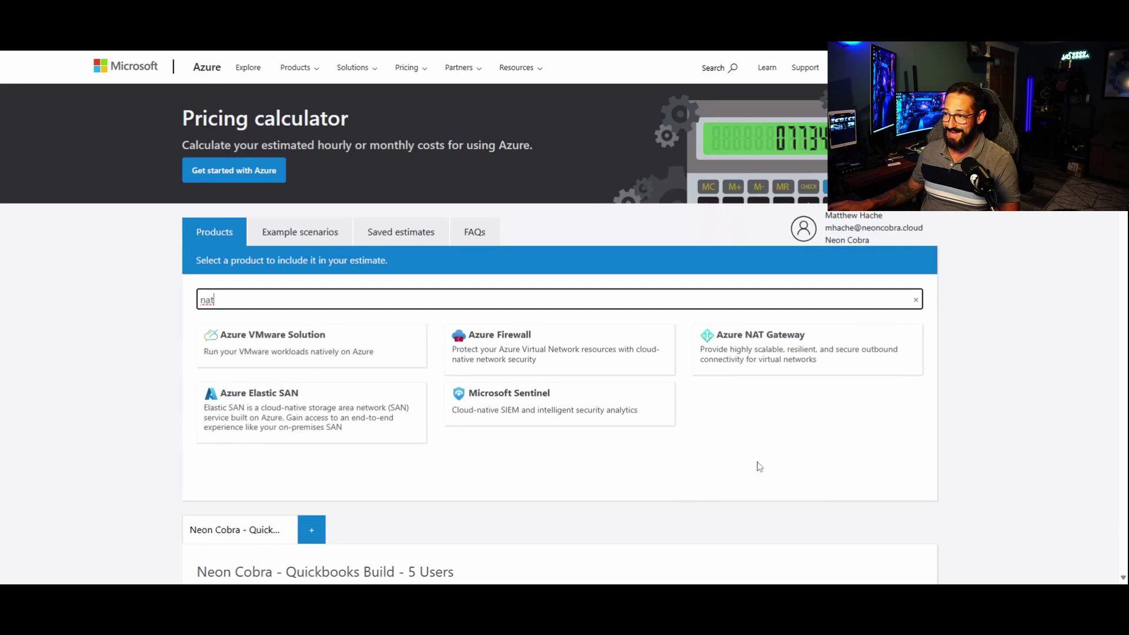
click(743, 363)
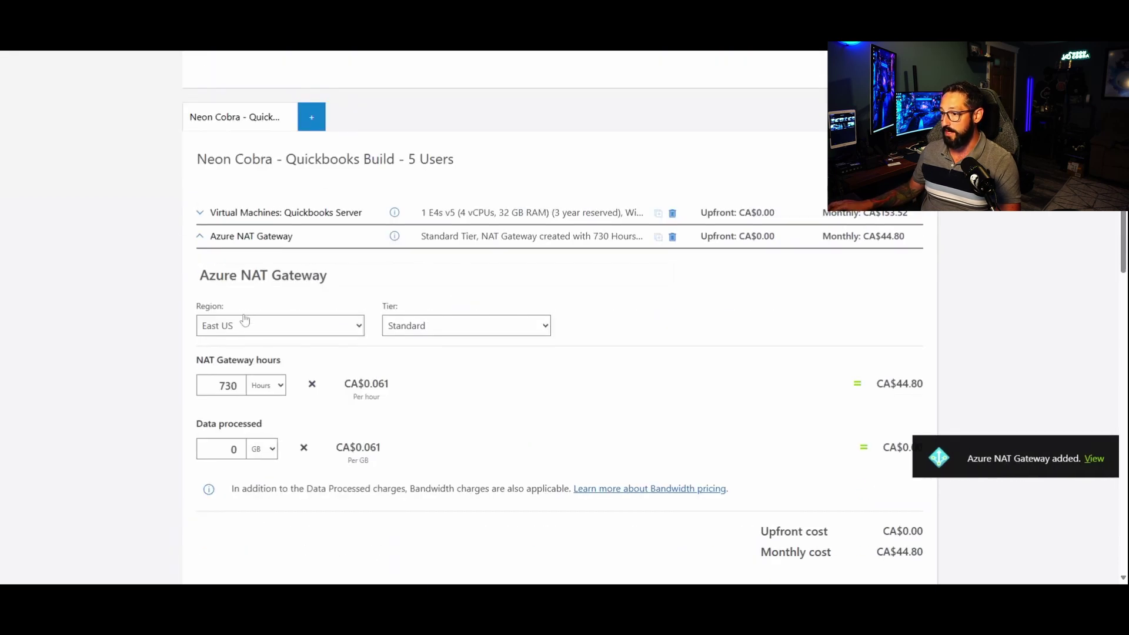
- Set the NAT Gateway region to Canada Central and its usage to 744 hours, and collapse its section
click(244, 325)
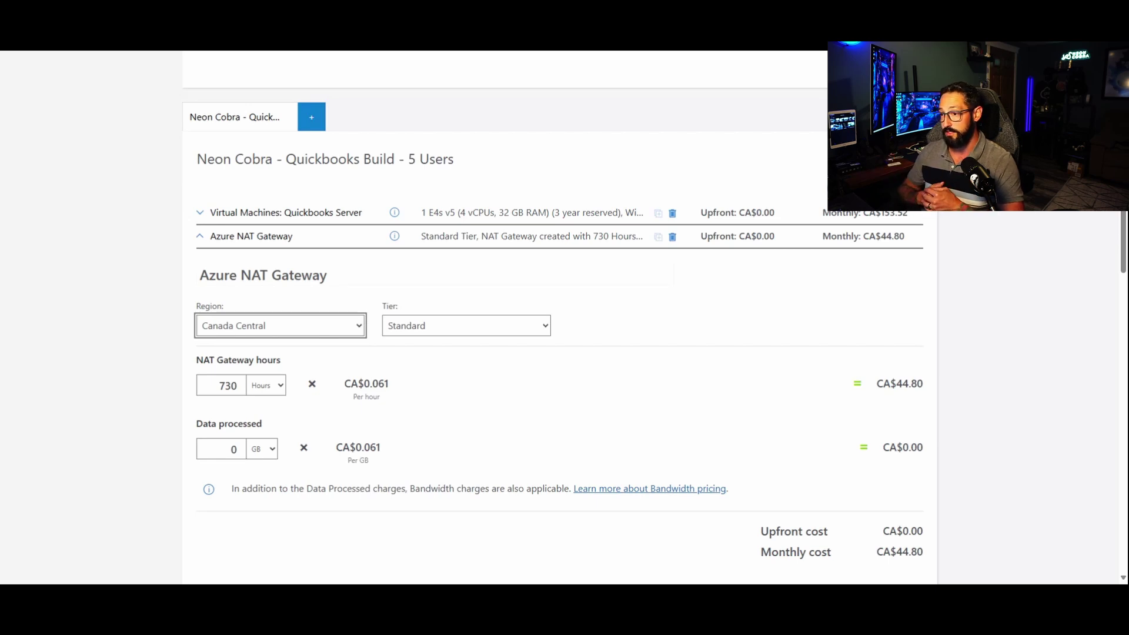
double_click(229, 385)
text(744)
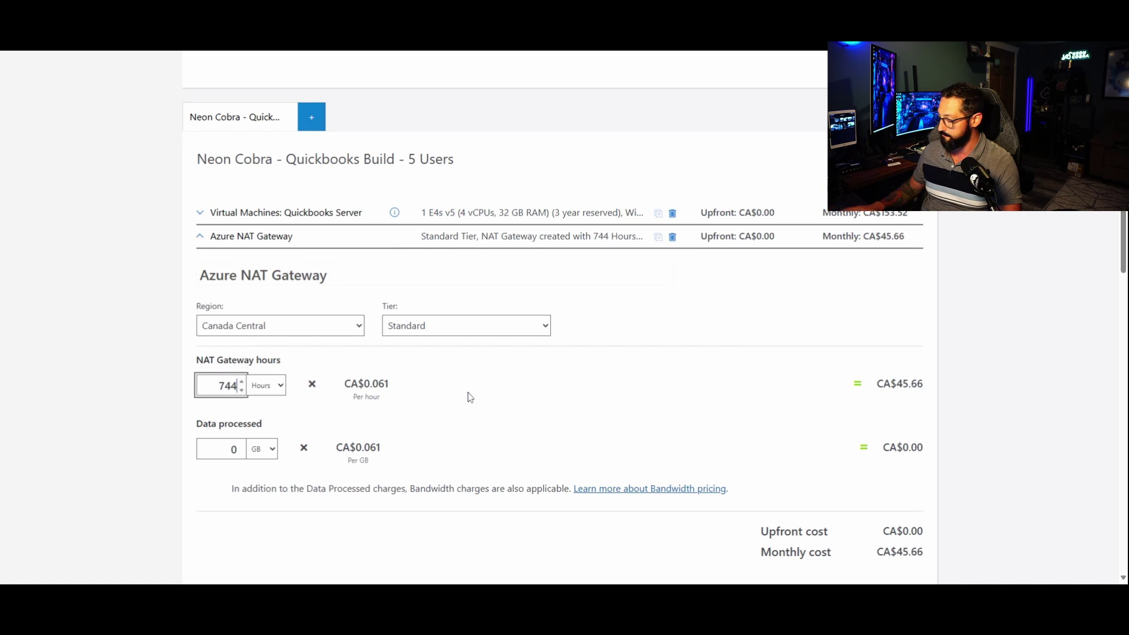
click(201, 241)
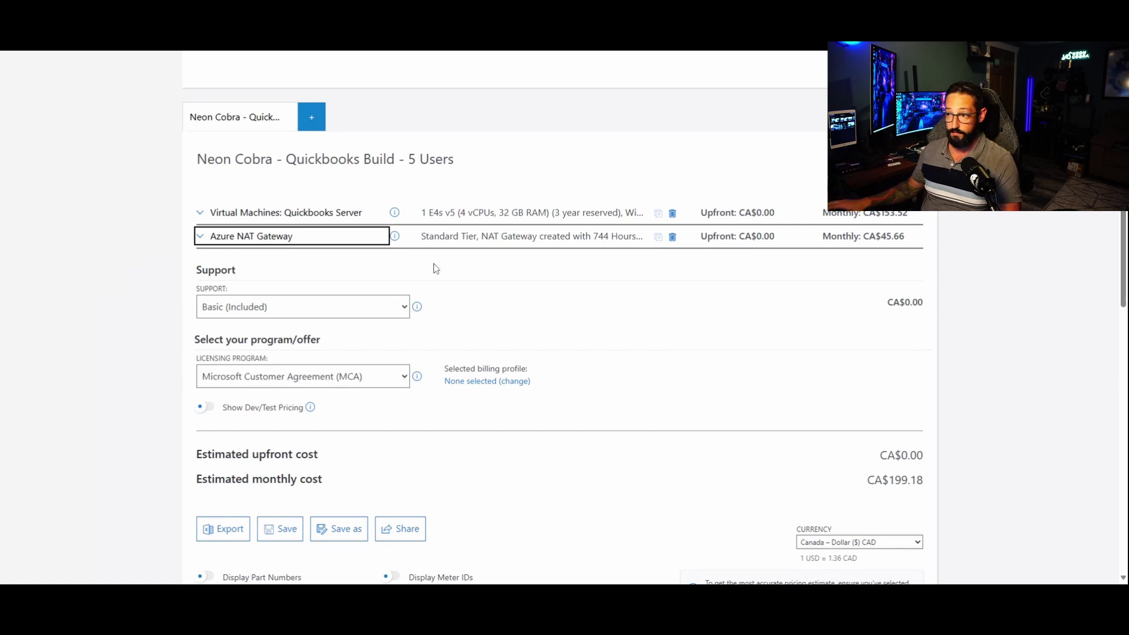
- Search the products for "bac" and add Azure Backup to the estimate
scroll(529, 328, up, 7)
double_click(208, 297)
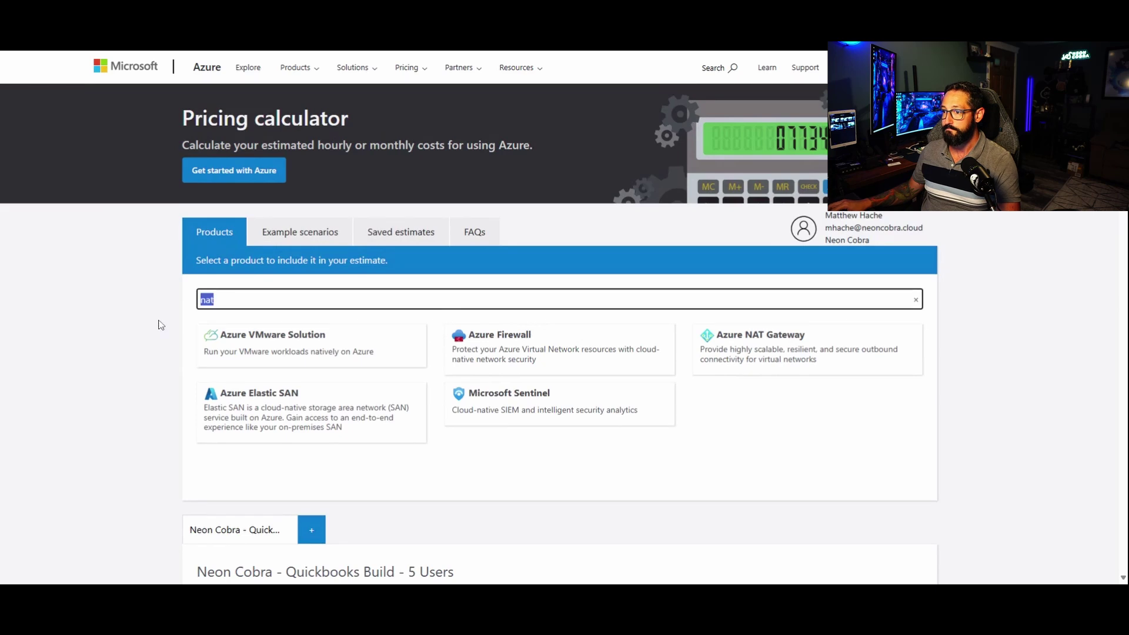
text(bac)
click(796, 361)
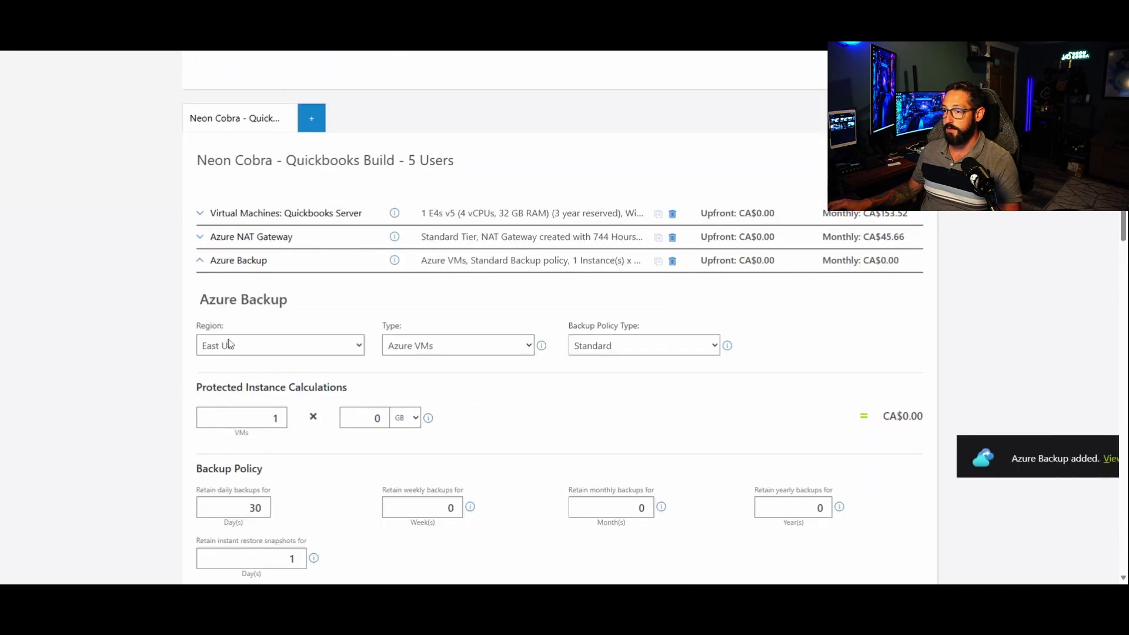
- Set the Azure Backup region to Canada Central and the backup policy type to Enhanced
click(230, 344)
click(234, 336)
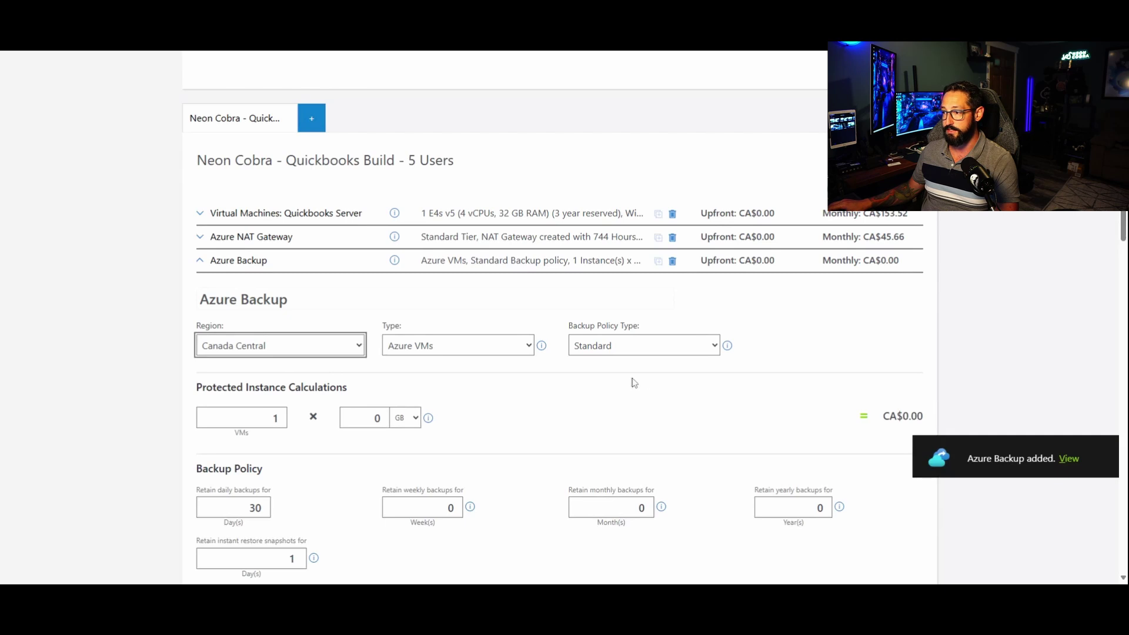
scroll(632, 343, down, 2)
click(625, 233)
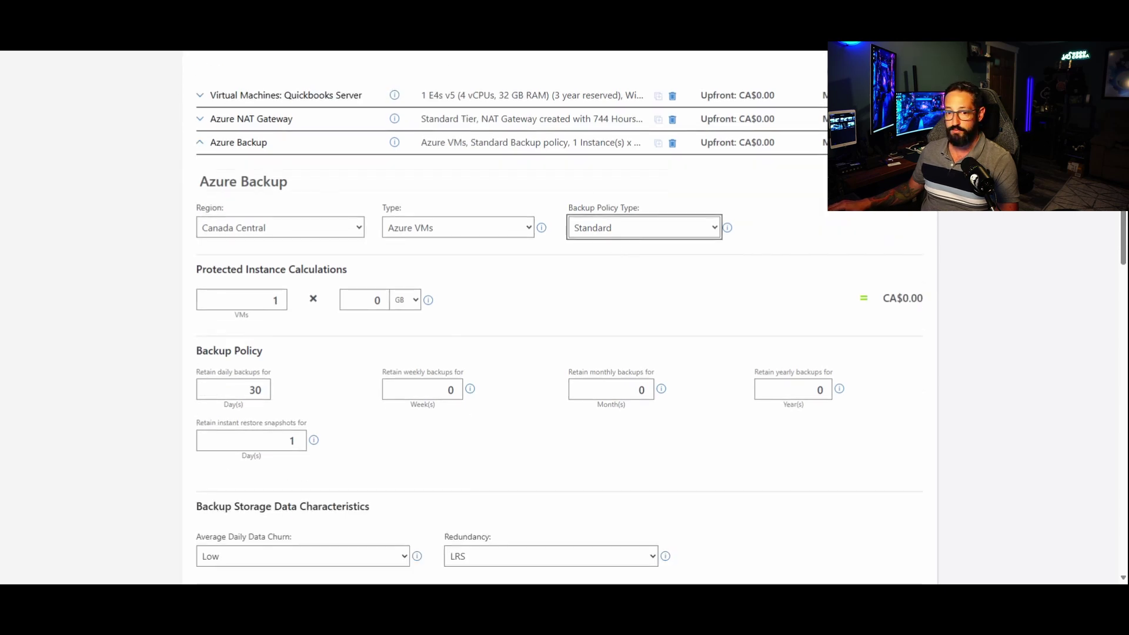
click(587, 270)
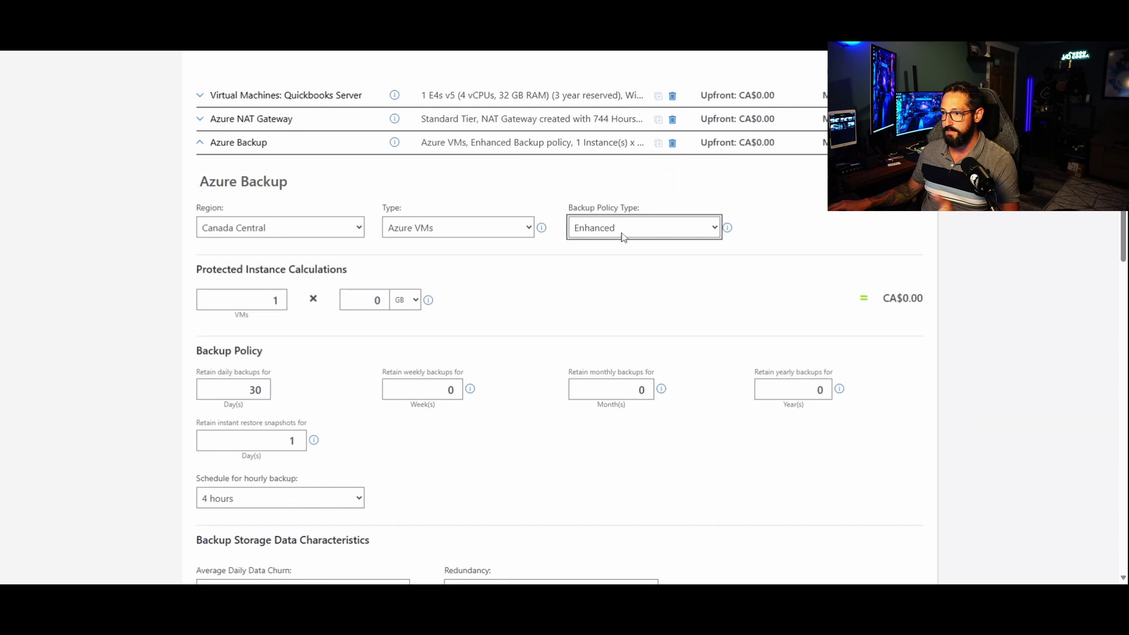
- Set the Azure Backup protected instance size to 256 GB for the single VM
click(377, 301)
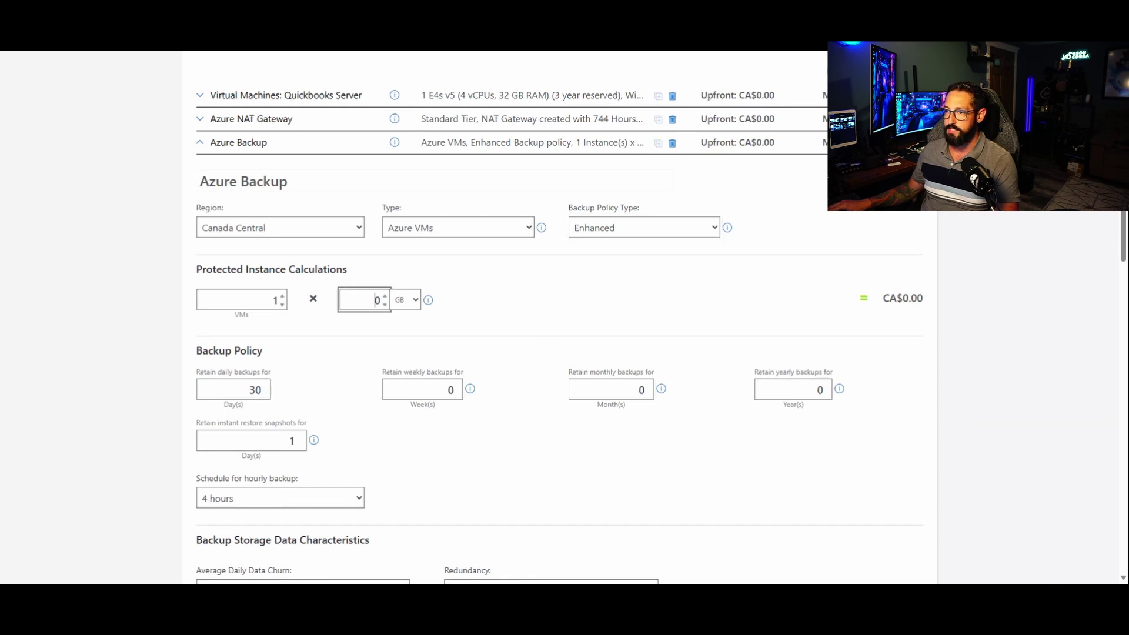
double_click(275, 302)
key(Tab)
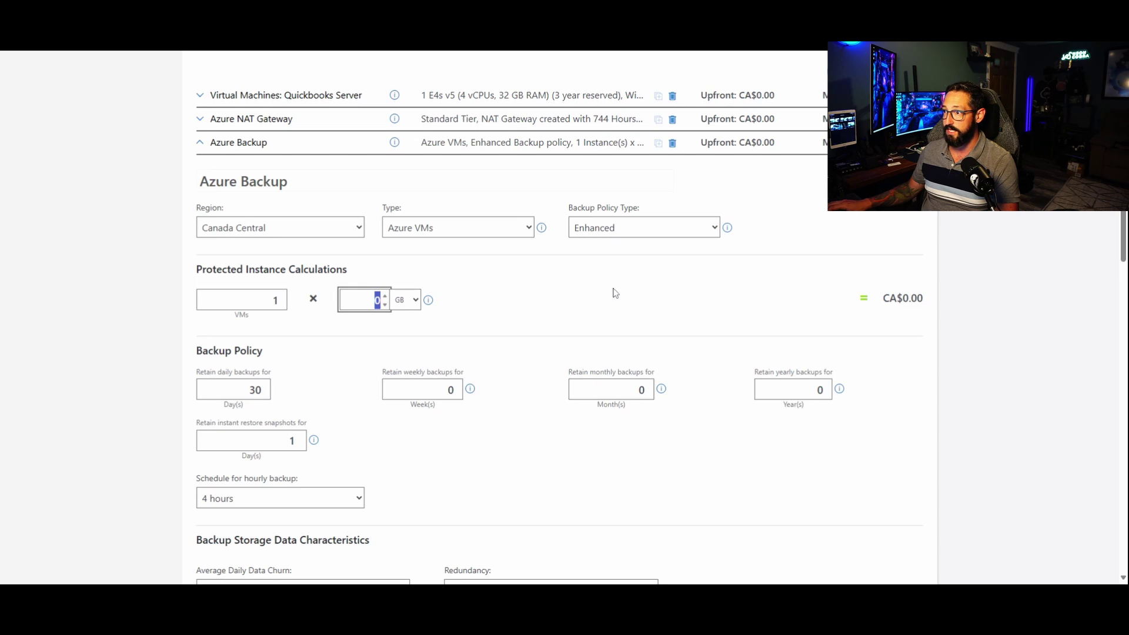
text(256)
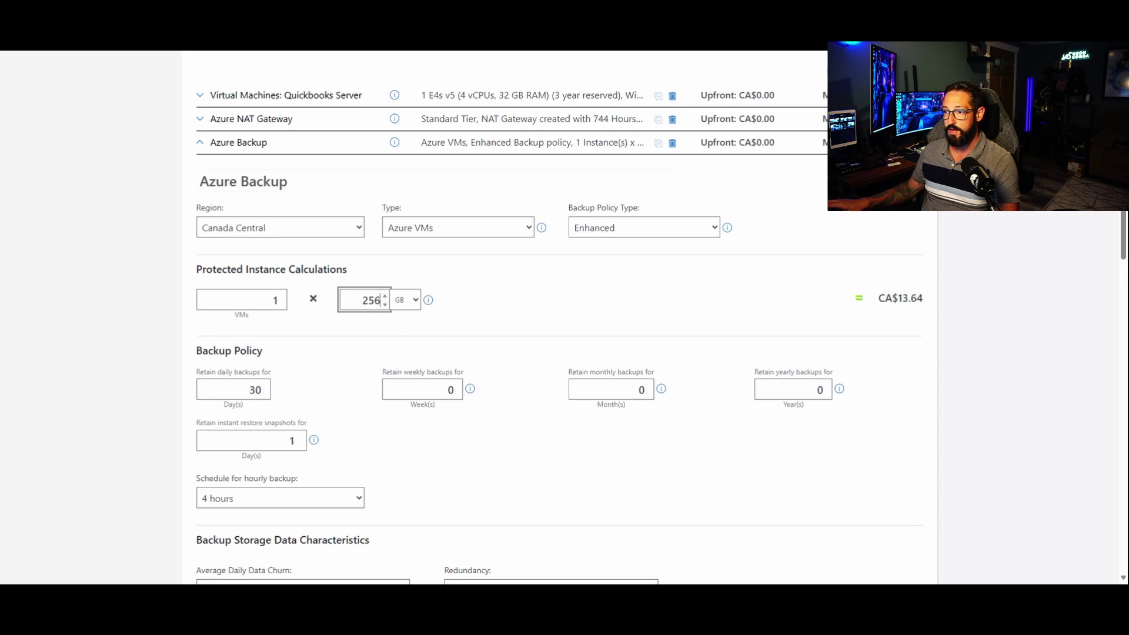
- Set the backup retention to 8 weeks for weekly, 4 months for monthly and 1 year for yearly backups
double_click(451, 390)
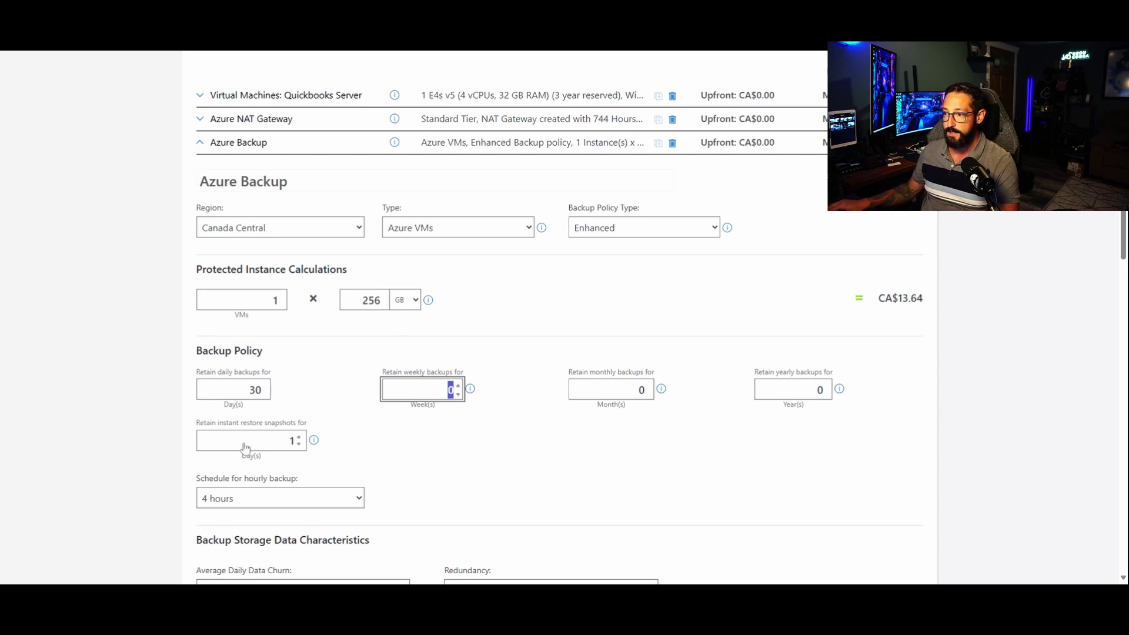
text(8)
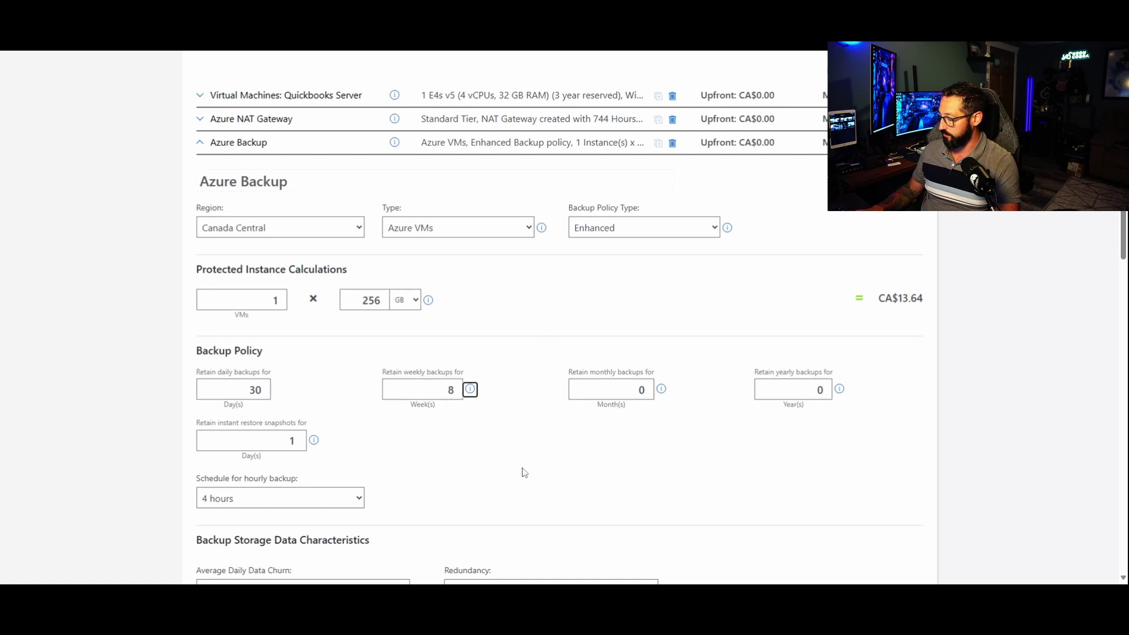
key(Tab)
text(4)
key(Tab)
text(1)
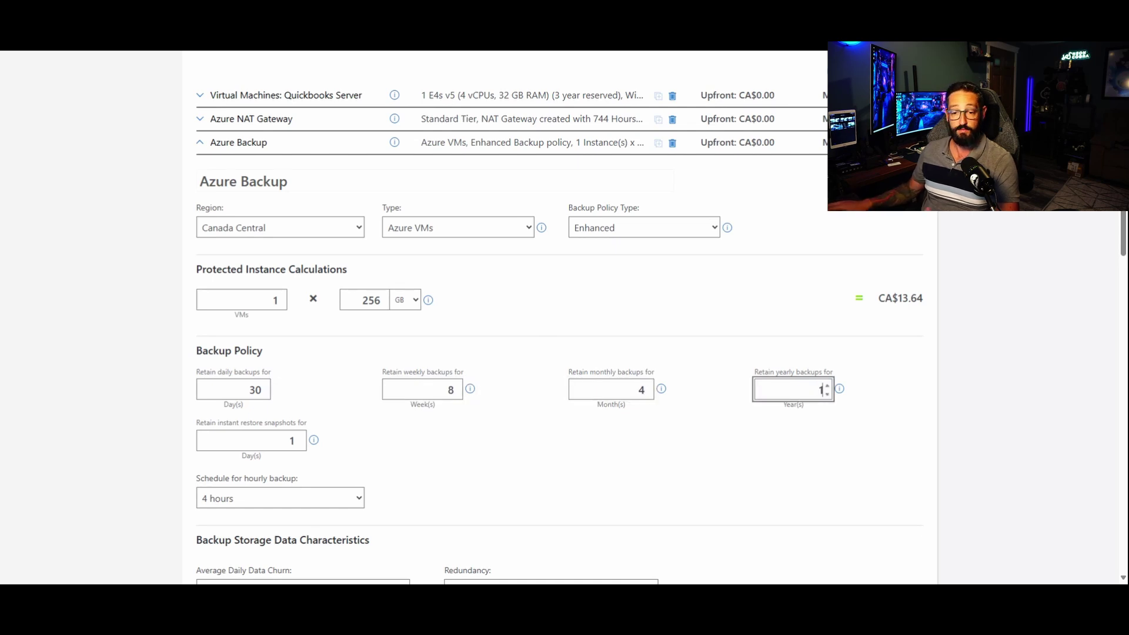
click(474, 485)
scroll(465, 470, down, 2)
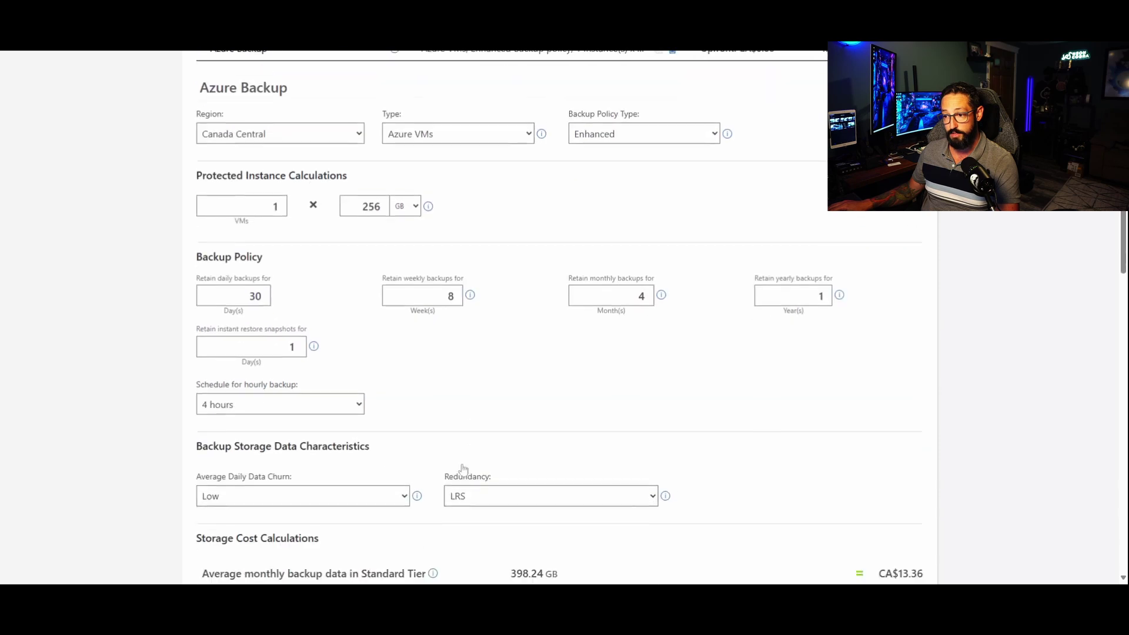
click(306, 387)
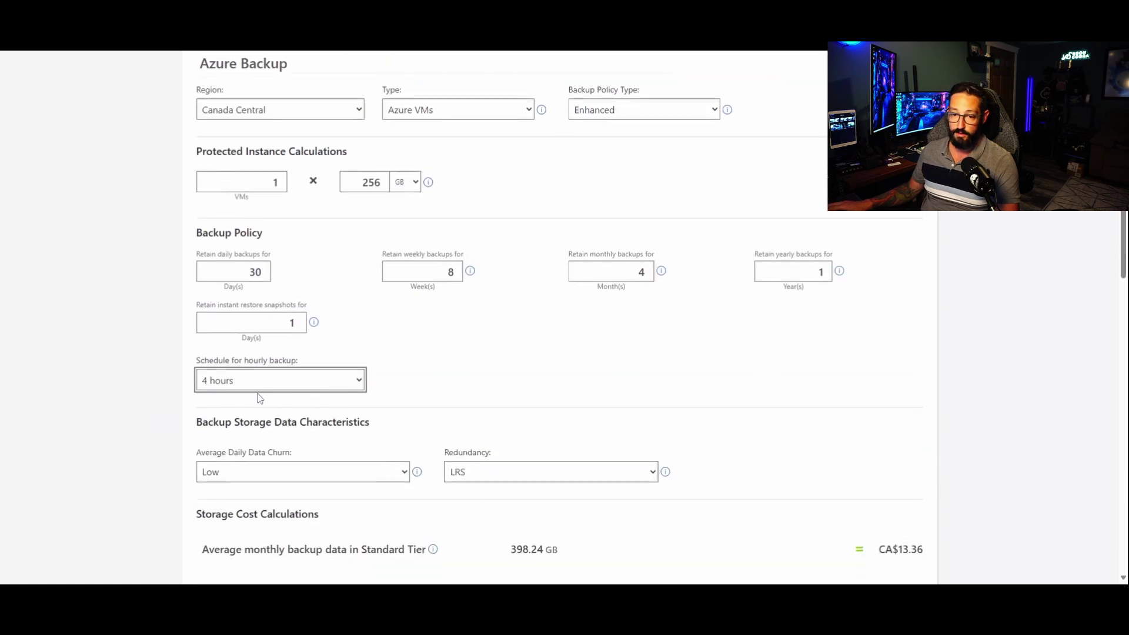
click(450, 351)
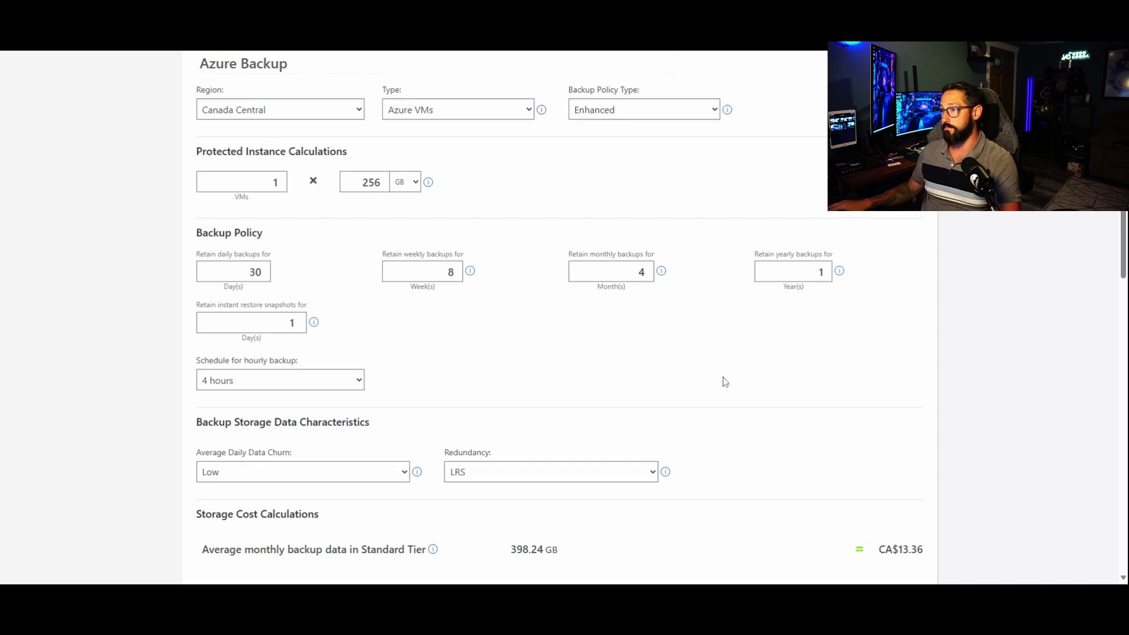
scroll(733, 384, down, 1)
scroll(742, 389, up, 1)
scroll(743, 389, up, 3)
scroll(443, 433, down, 1)
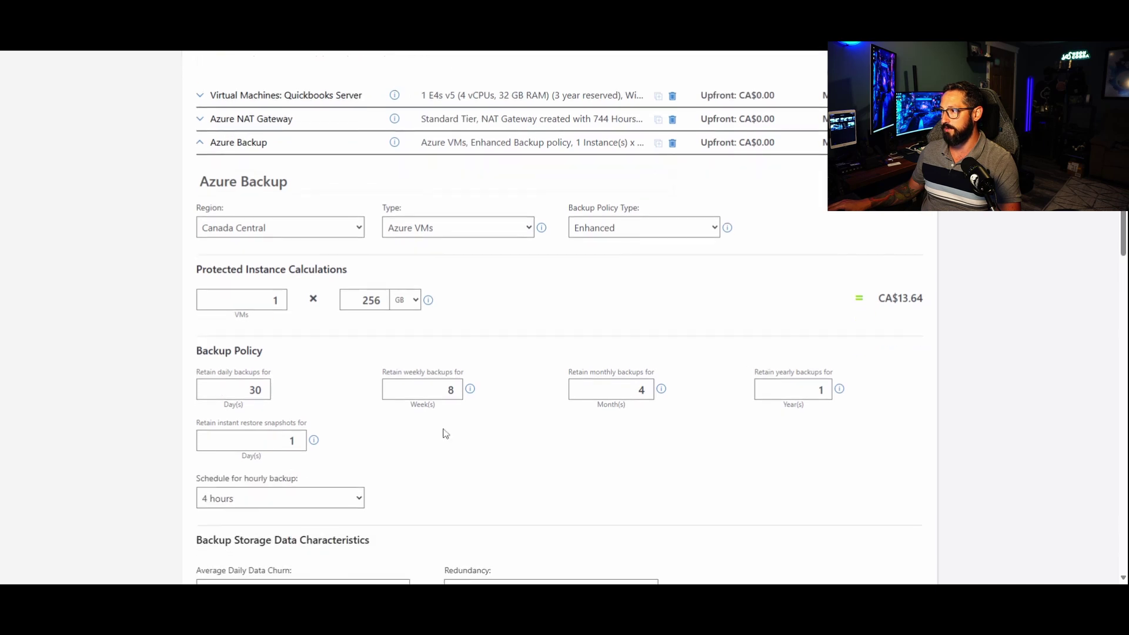
- Try 6, 8 and 24 hours as the hourly backup schedule, and set it back to 4 hours
click(252, 506)
click(243, 484)
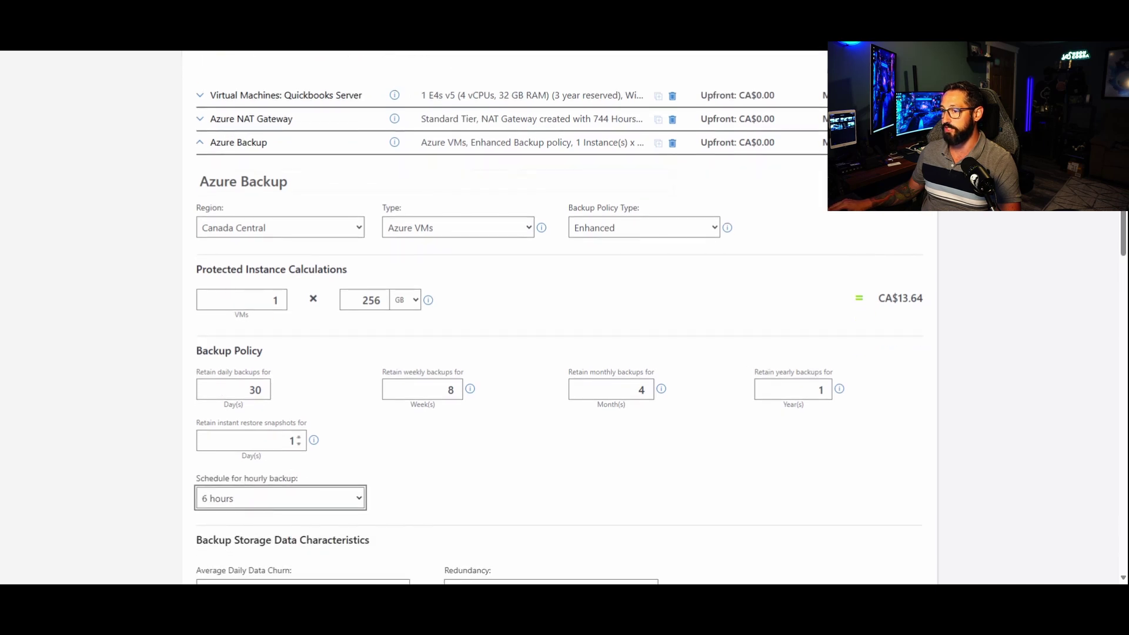
click(266, 507)
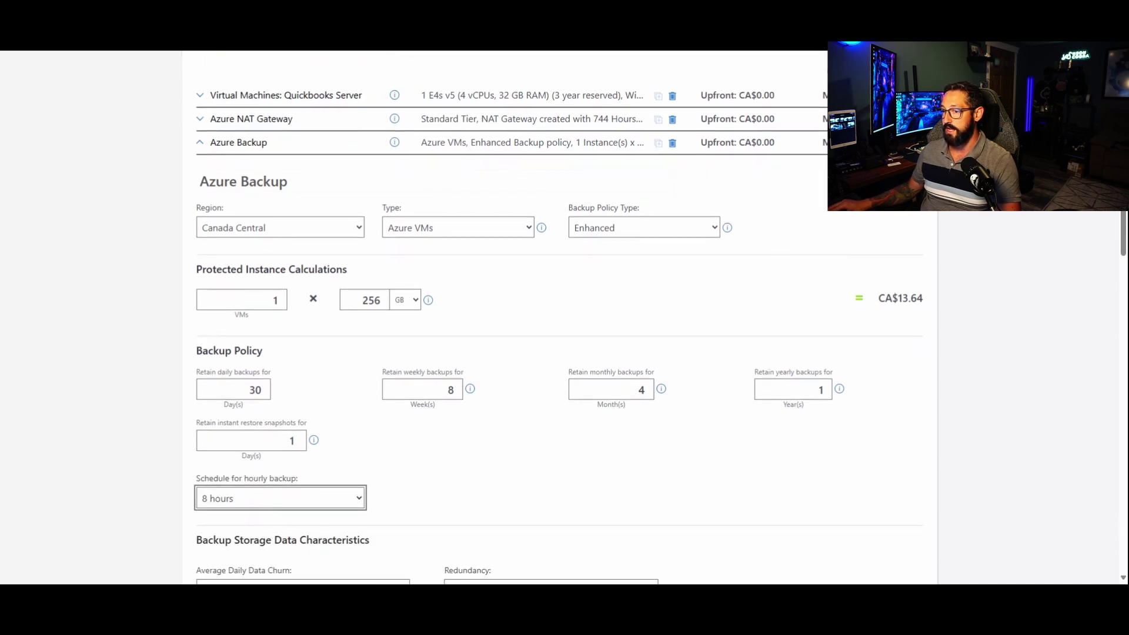
click(277, 516)
click(249, 487)
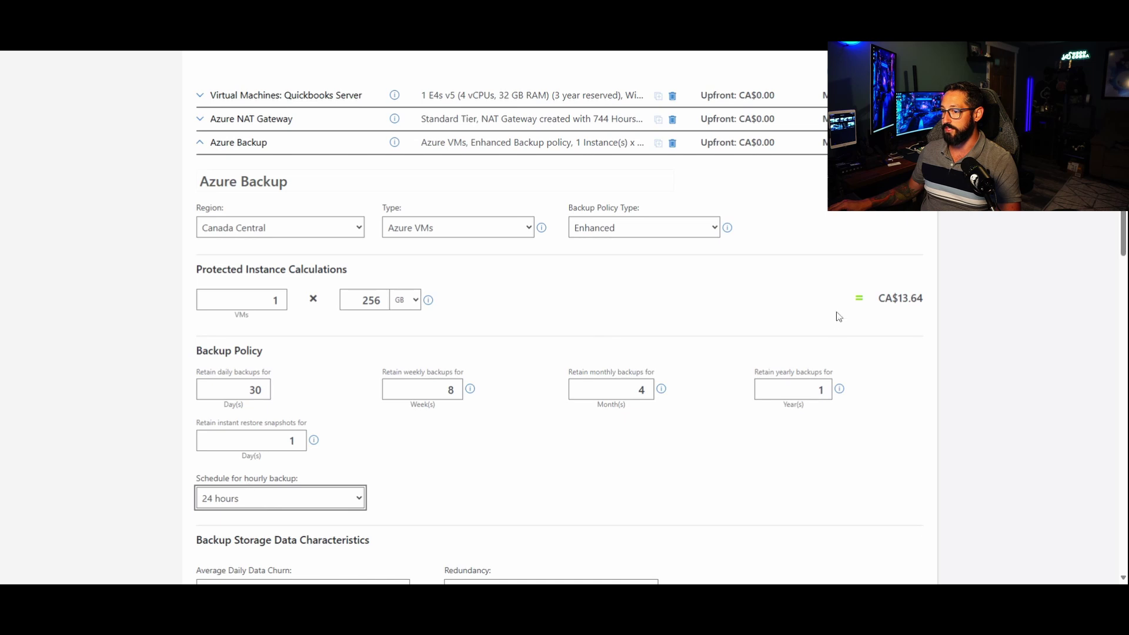
click(273, 507)
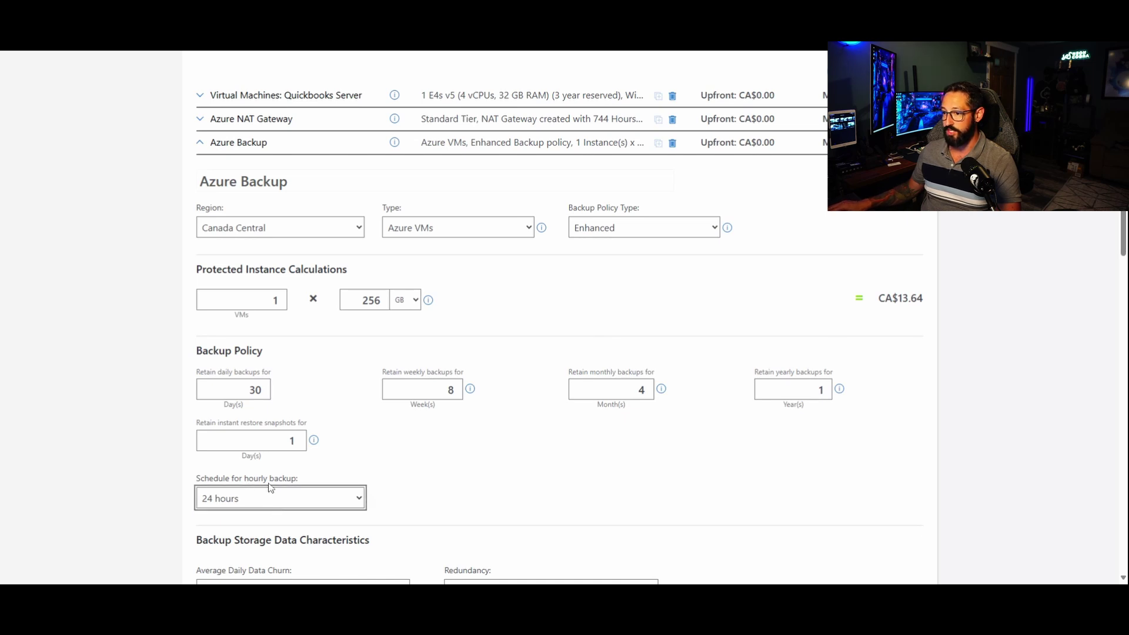
click(270, 485)
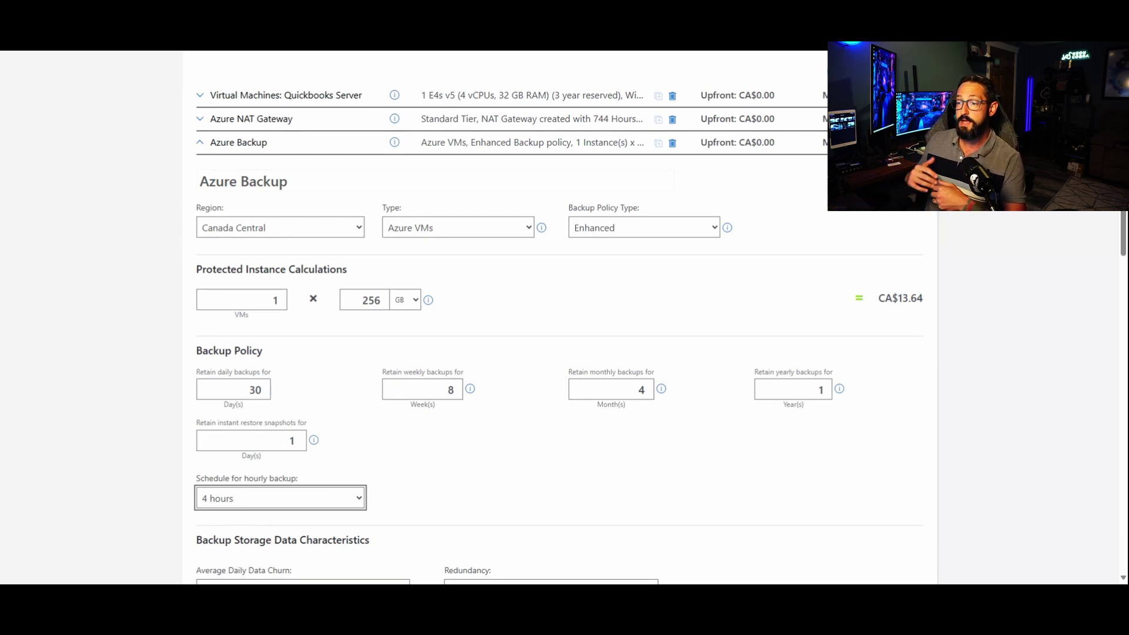
- Examine the explanation of average daily data churn and the monthly storage cost calculations for Azure Backup
scroll(500, 395, down, 3)
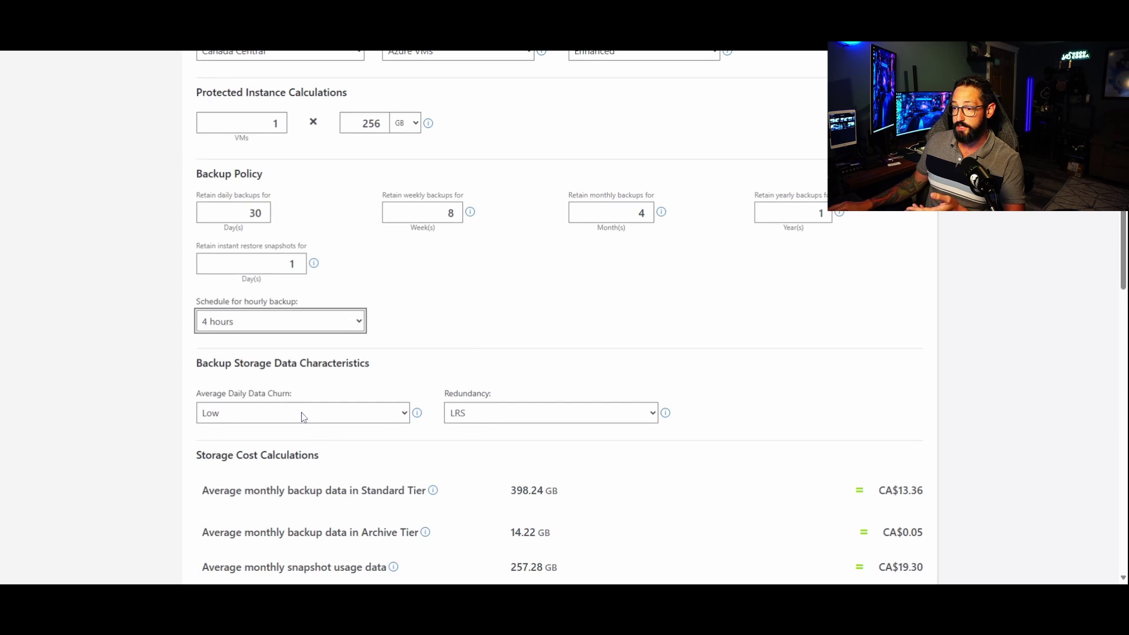
drag(210, 394, 305, 394)
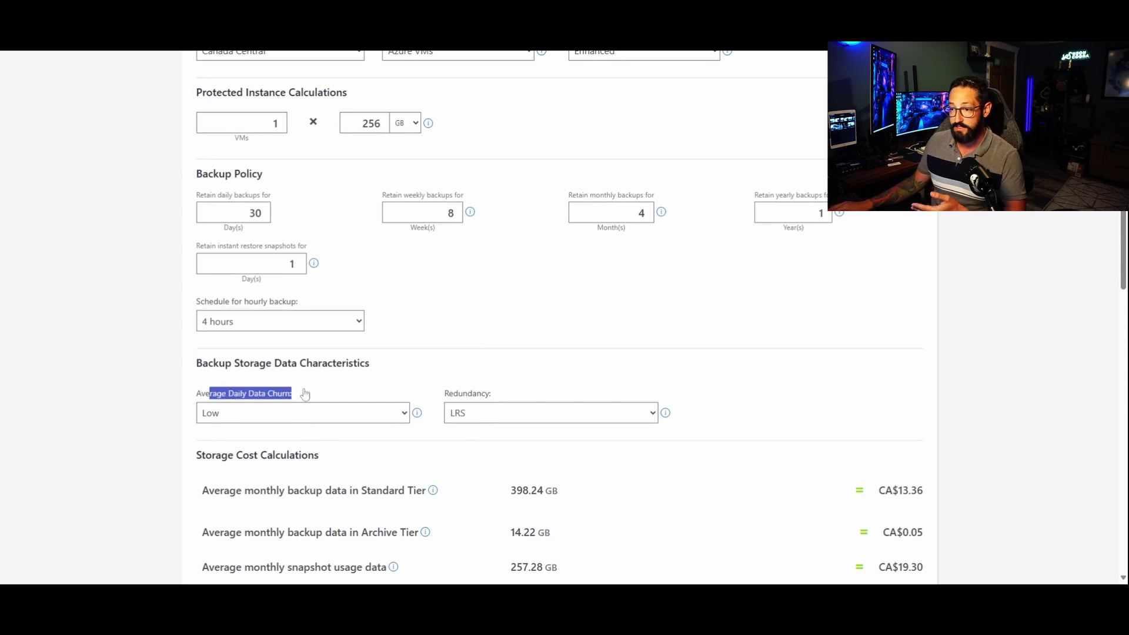
click(417, 414)
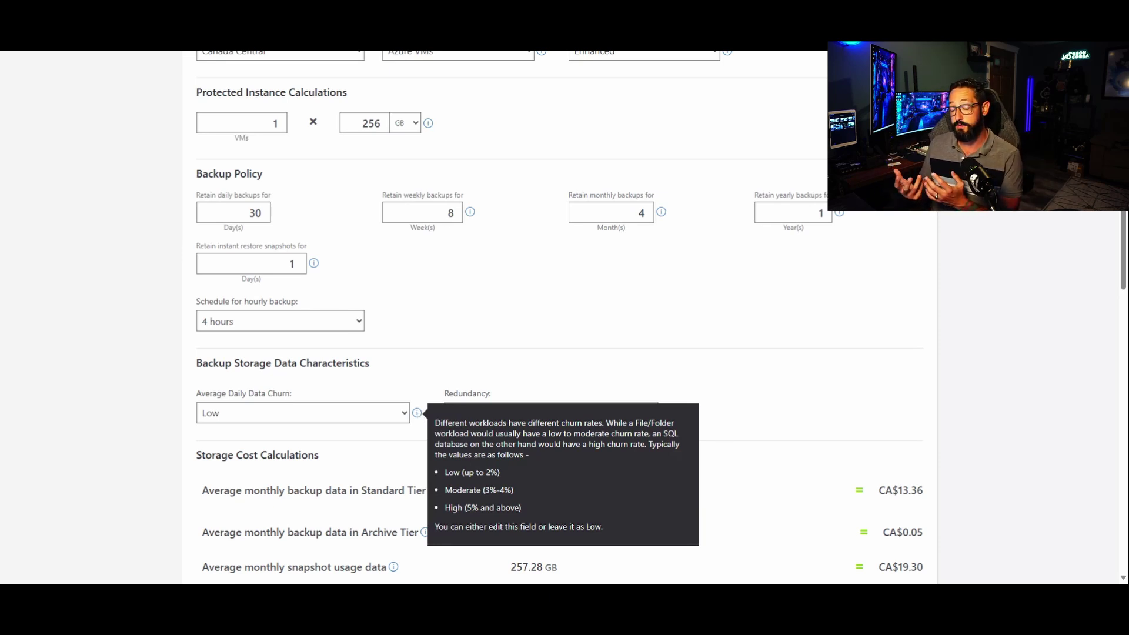
click(520, 351)
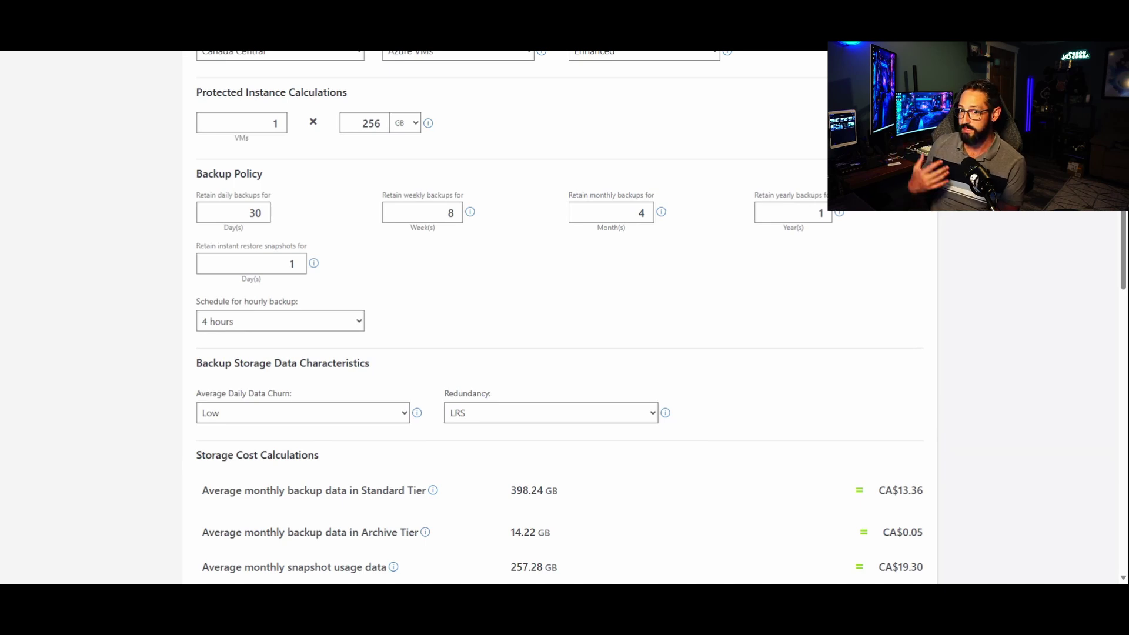
scroll(524, 354, down, 1)
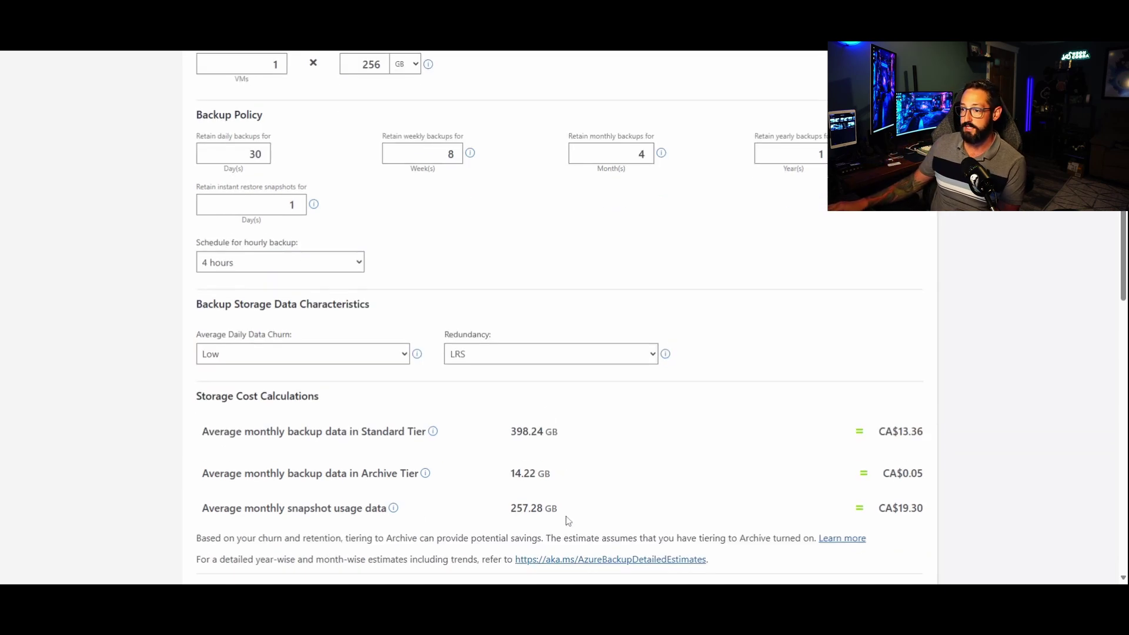
drag(563, 515, 197, 434)
click(167, 422)
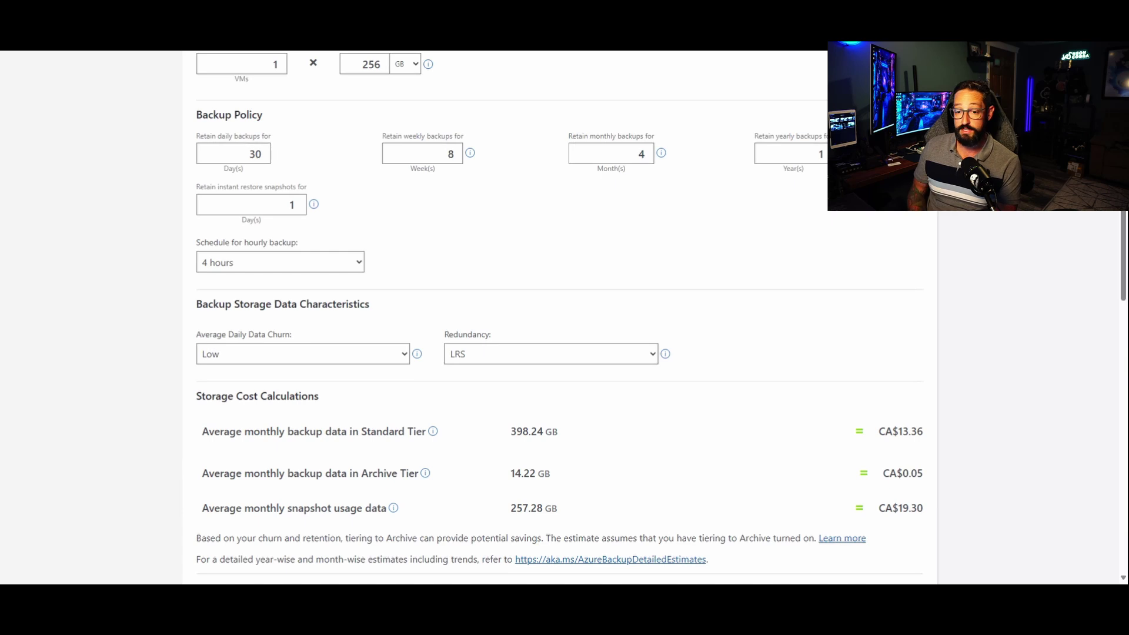
scroll(413, 176, up, 3)
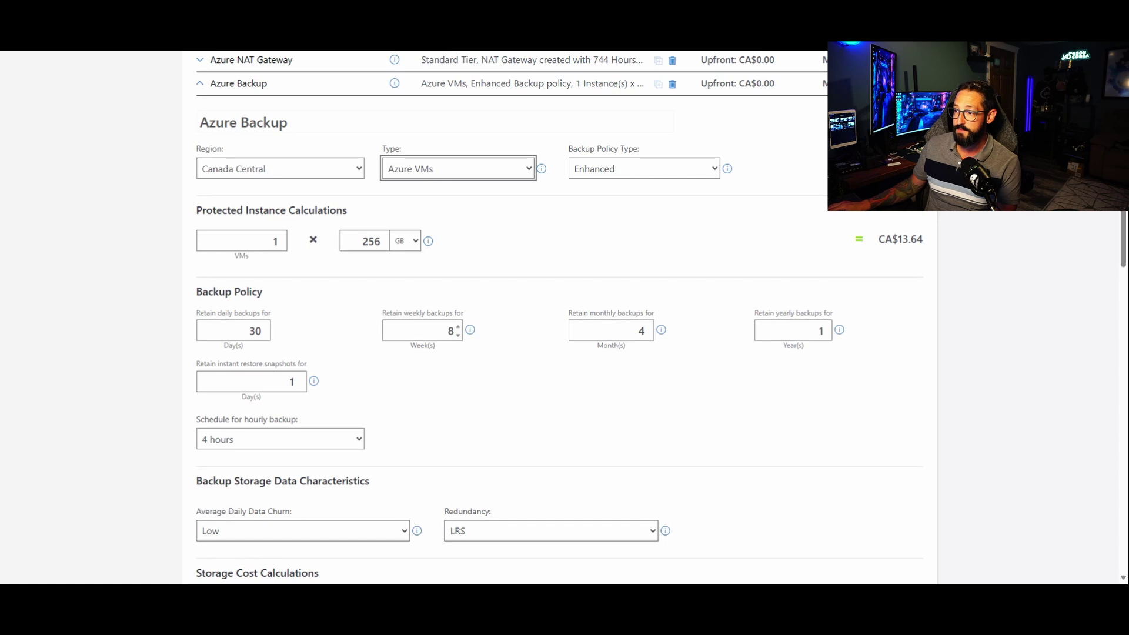
scroll(796, 446, down, 3)
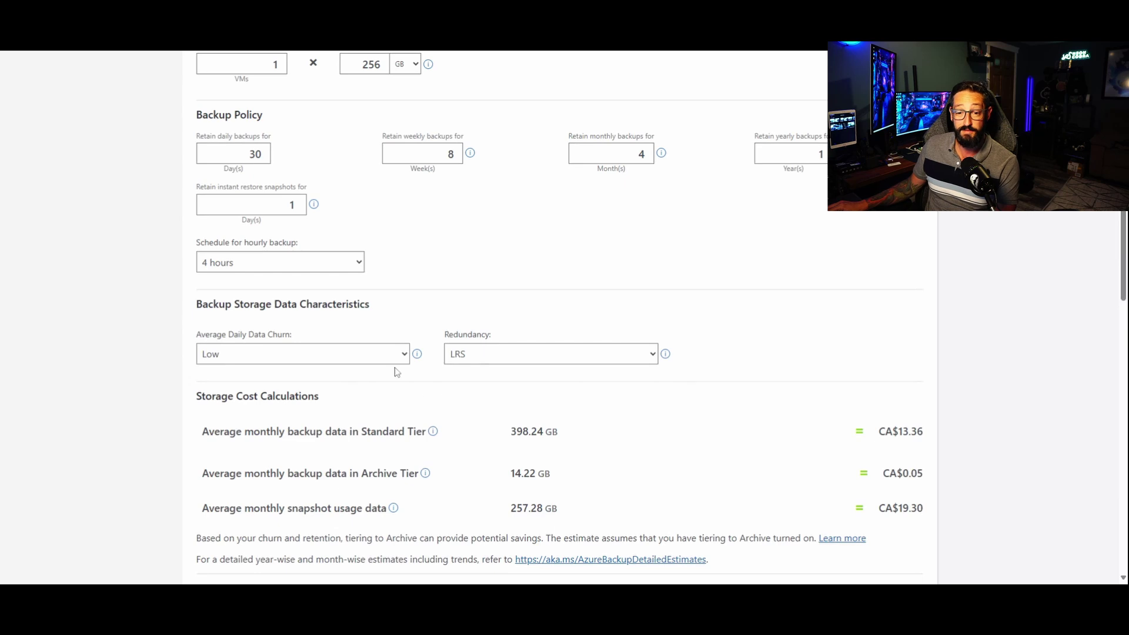
- Set the Azure Backup storage redundancy to ZRS and collapse the Azure Backup section
click(527, 358)
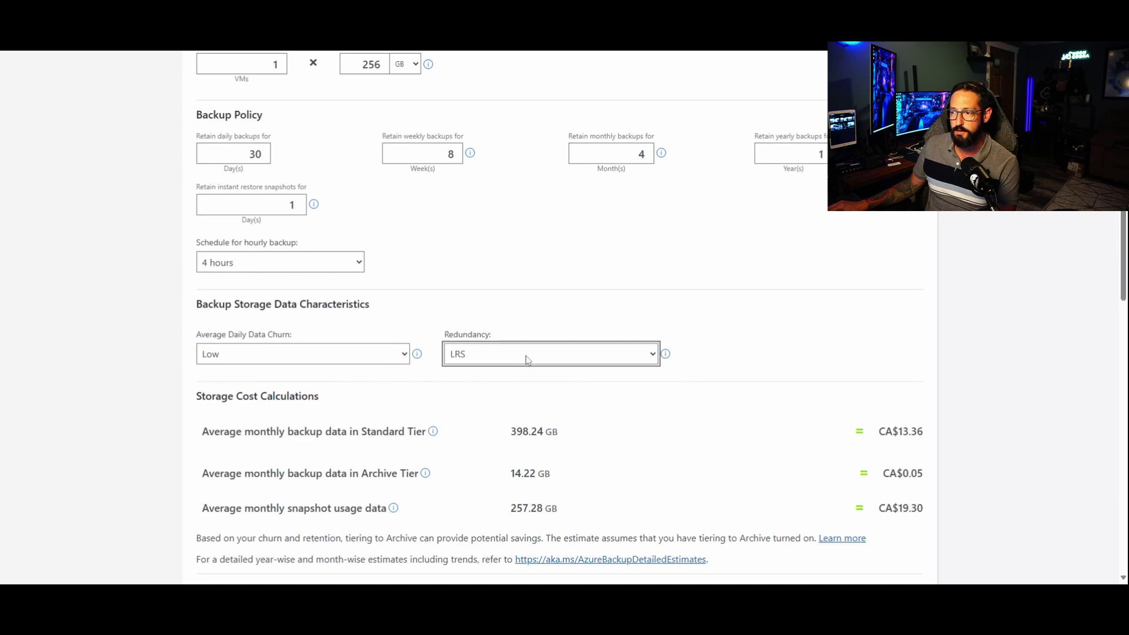
click(489, 423)
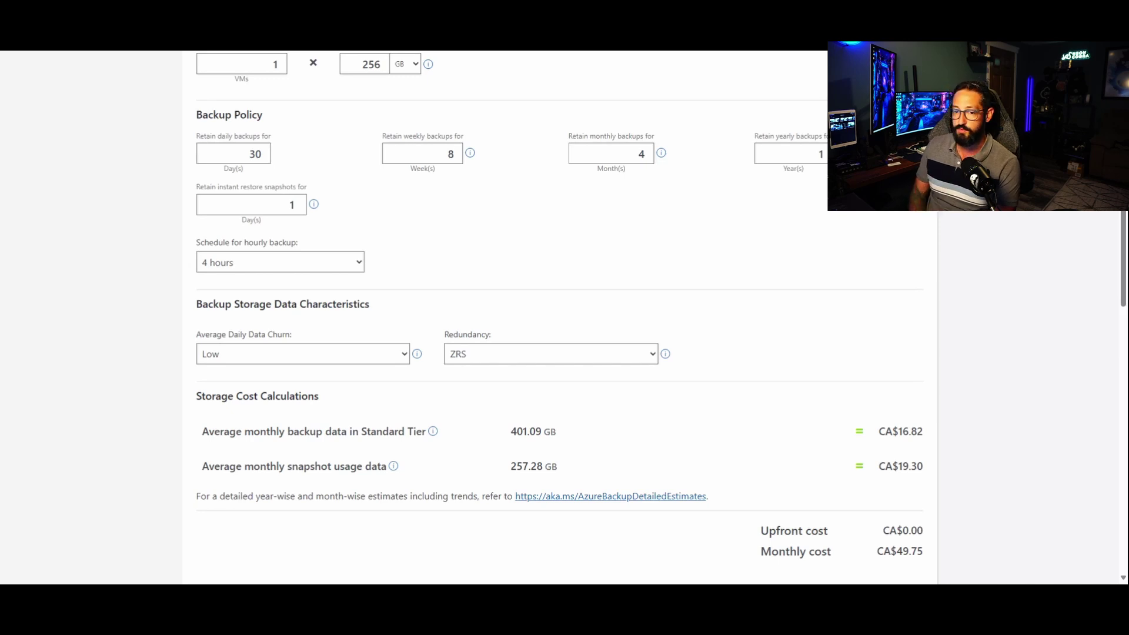
scroll(942, 386, up, 5)
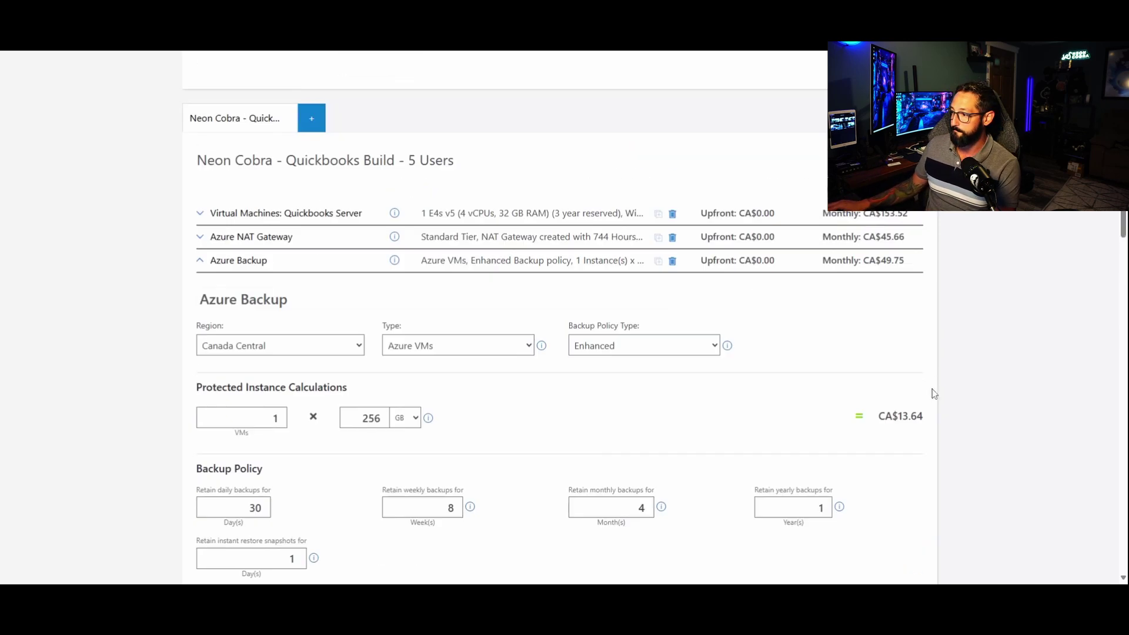
click(200, 260)
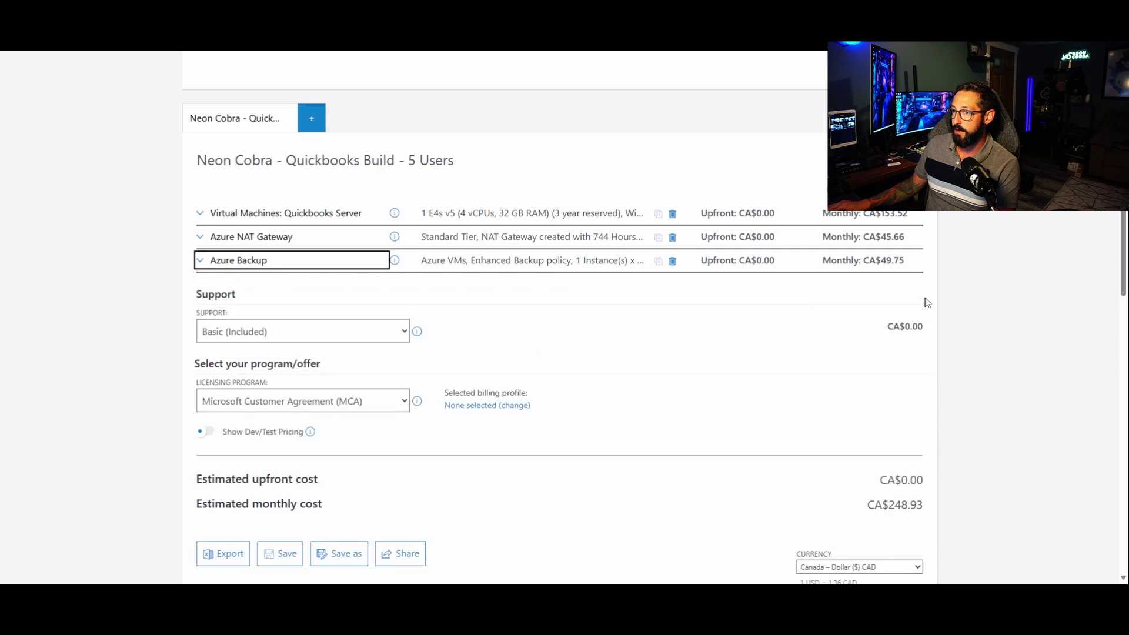
drag(905, 261, 869, 260)
click(947, 287)
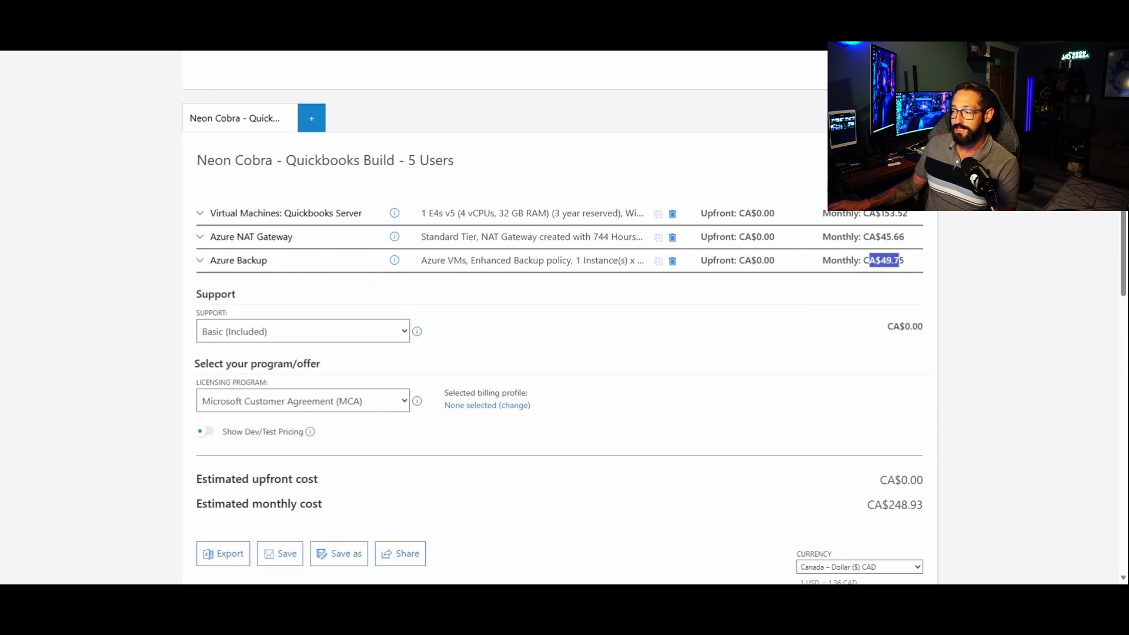
click(1009, 413)
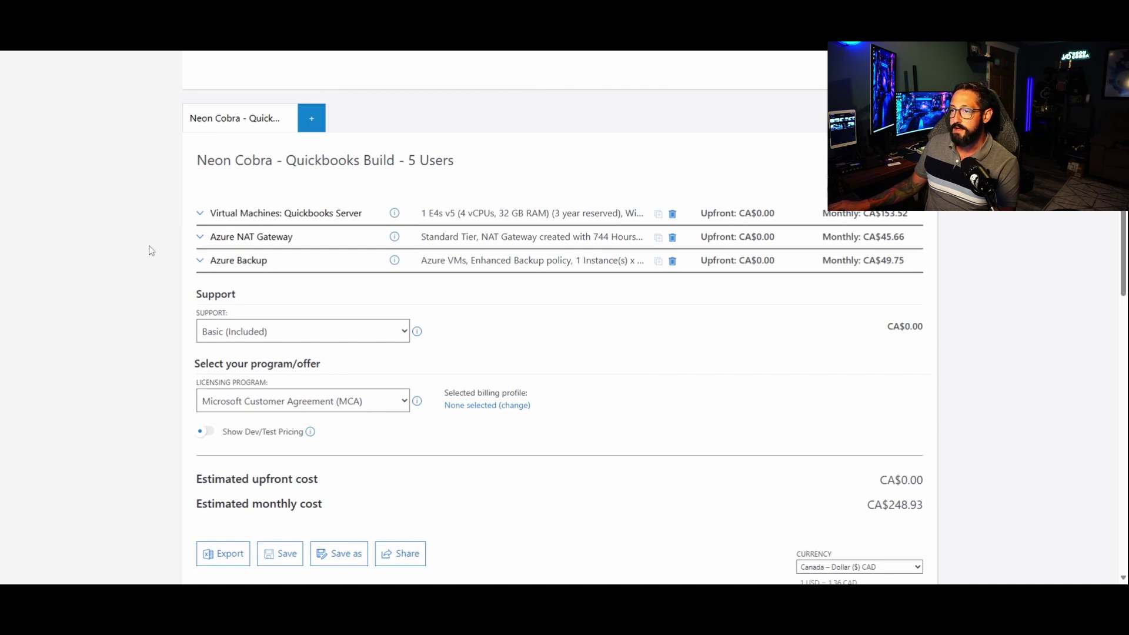
- Search the products for Bandwidth and add it to the estimate
scroll(148, 249, up, 6)
text(band)
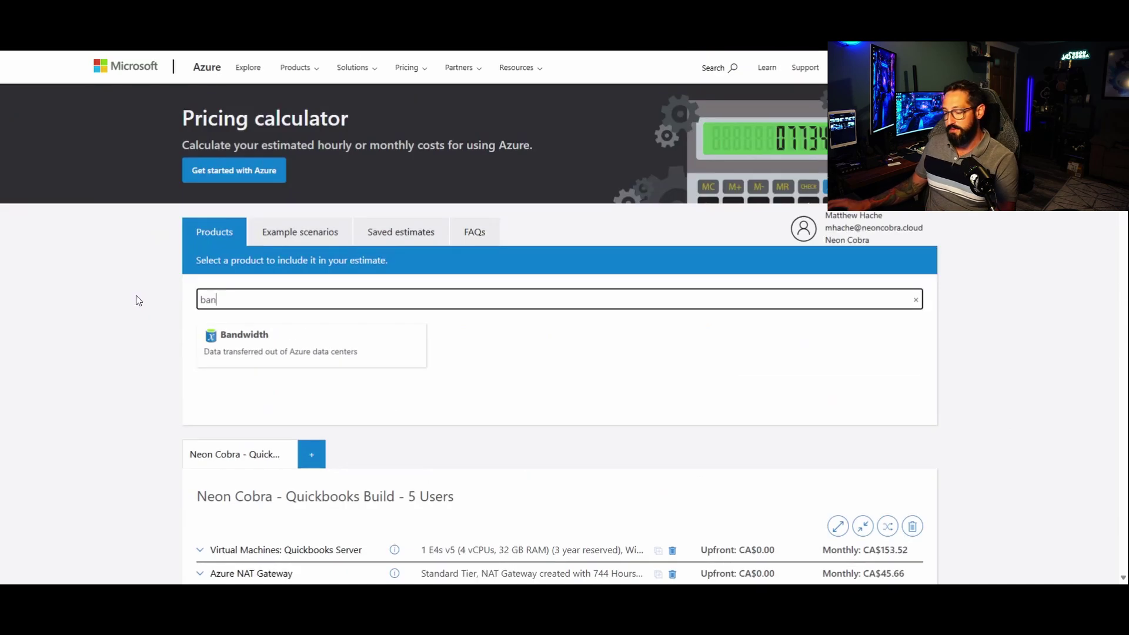
click(282, 351)
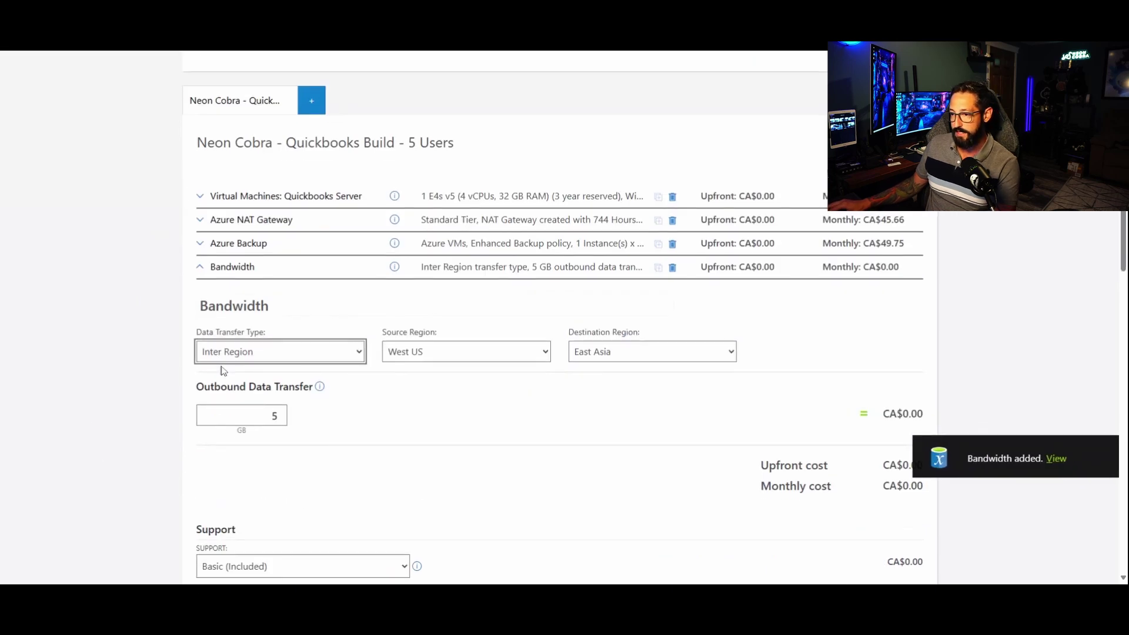
- Set Bandwidth to Internet Egress from Canada Central with 150 GB of outbound data transfer, and collapse its section
click(220, 369)
click(423, 361)
click(446, 360)
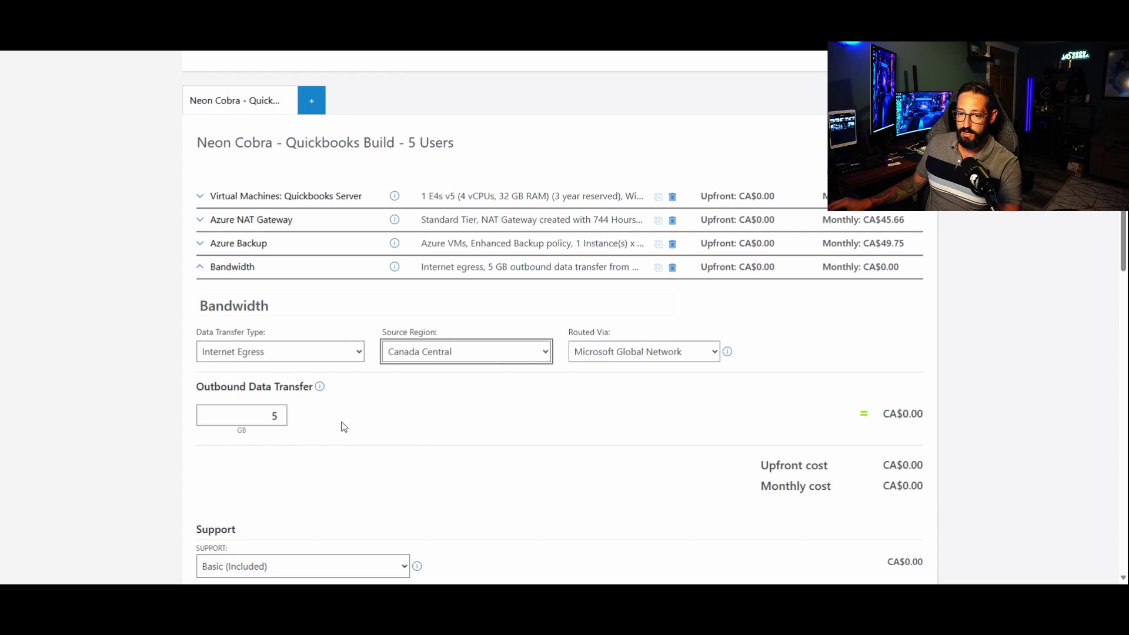
key(Tab)
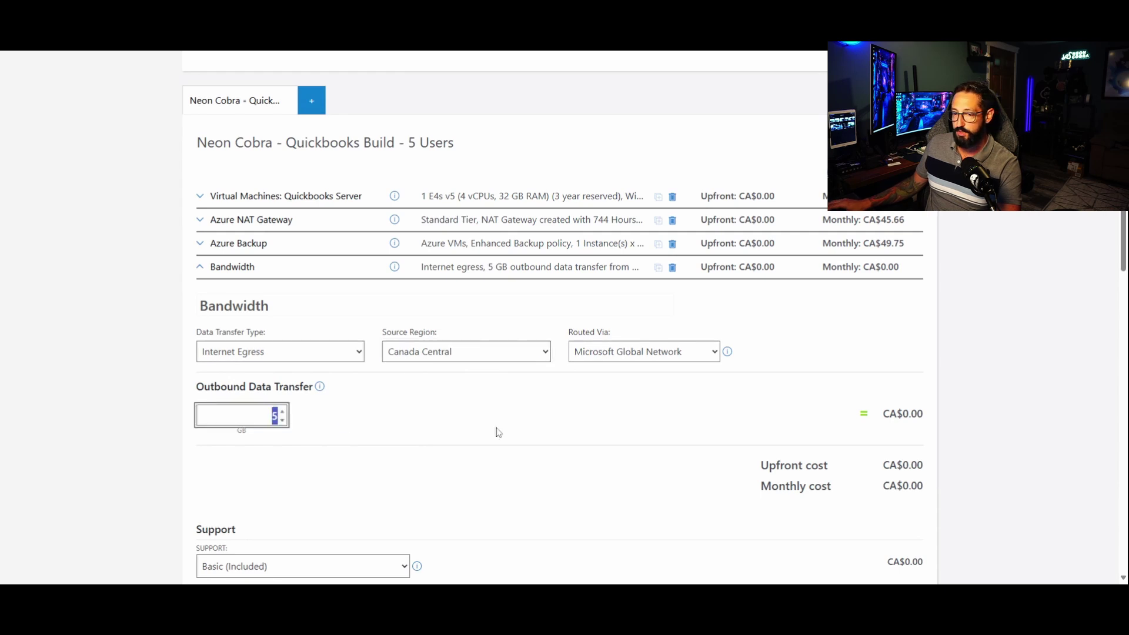
text(150)
click(498, 432)
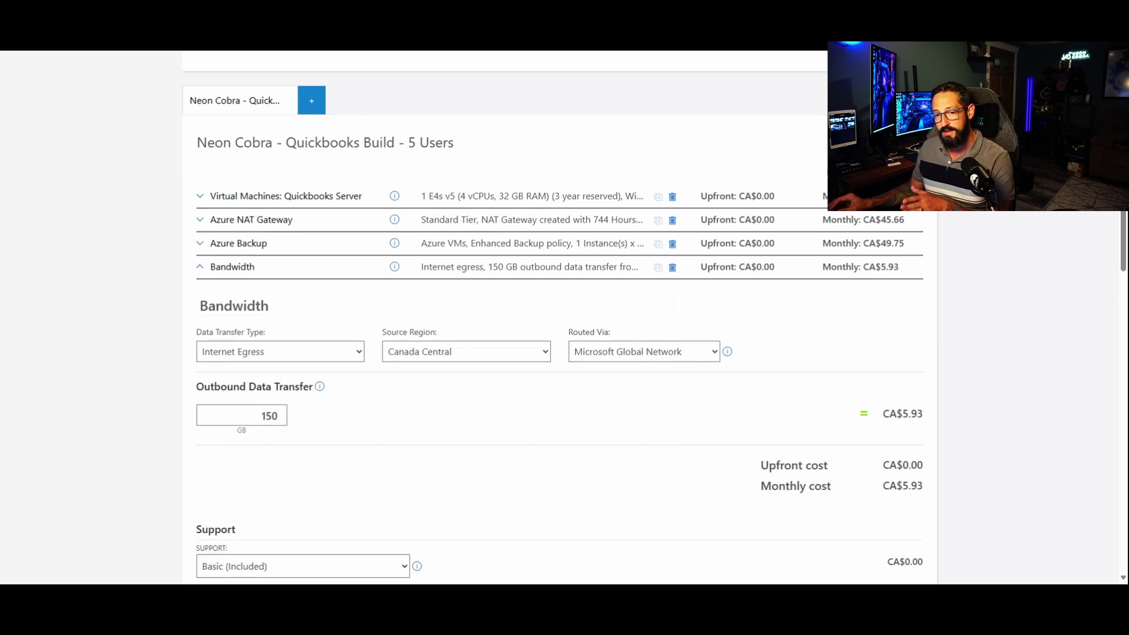
click(200, 268)
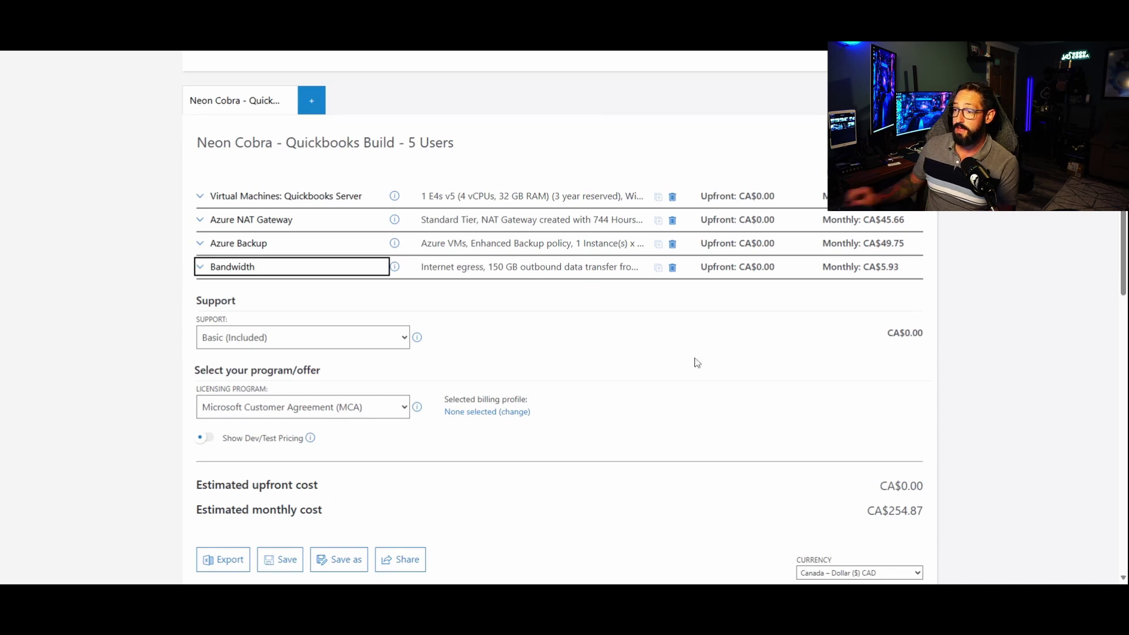
- Save the estimate over the existing saved estimate "Neon Cobra - Quickbooks Build - 5 Users"
drag(459, 144, 222, 165)
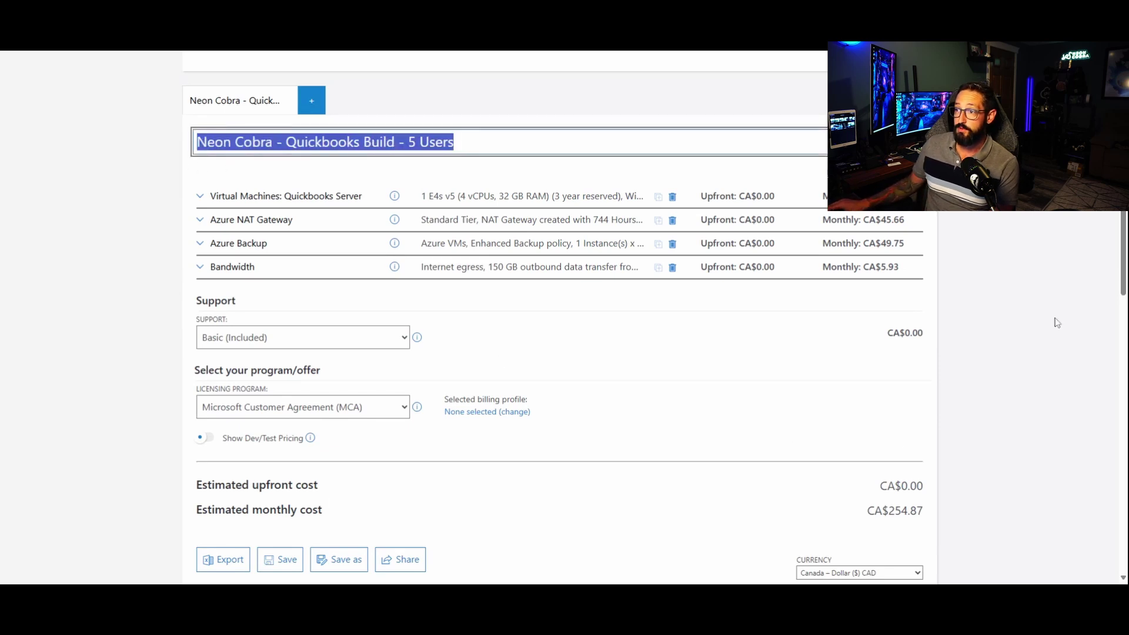
click(1003, 363)
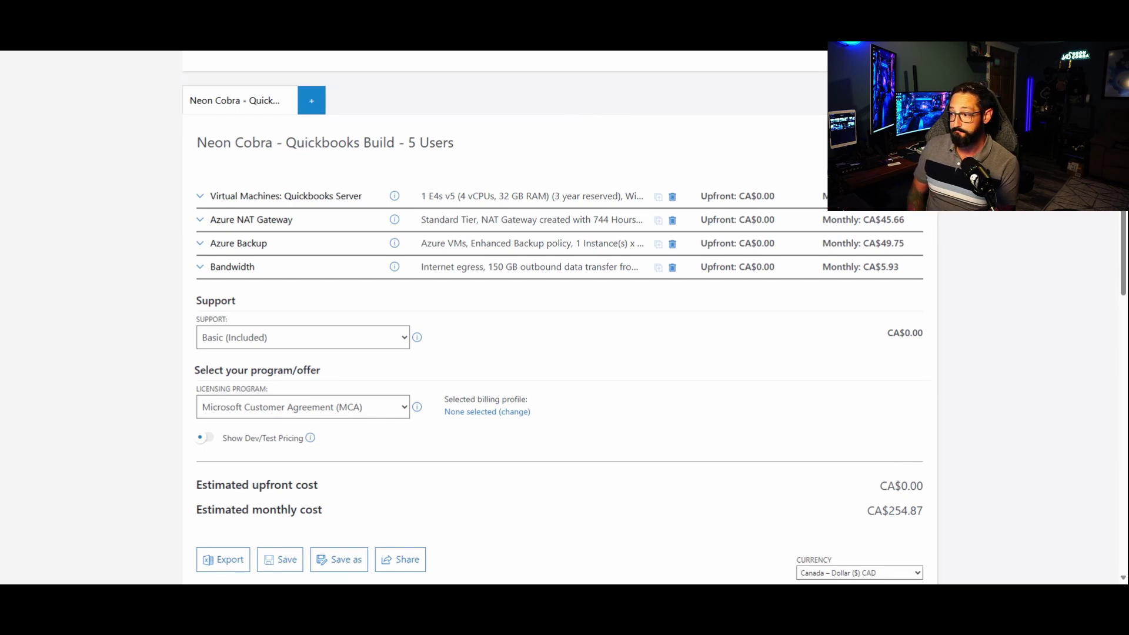
scroll(479, 273, down, 1)
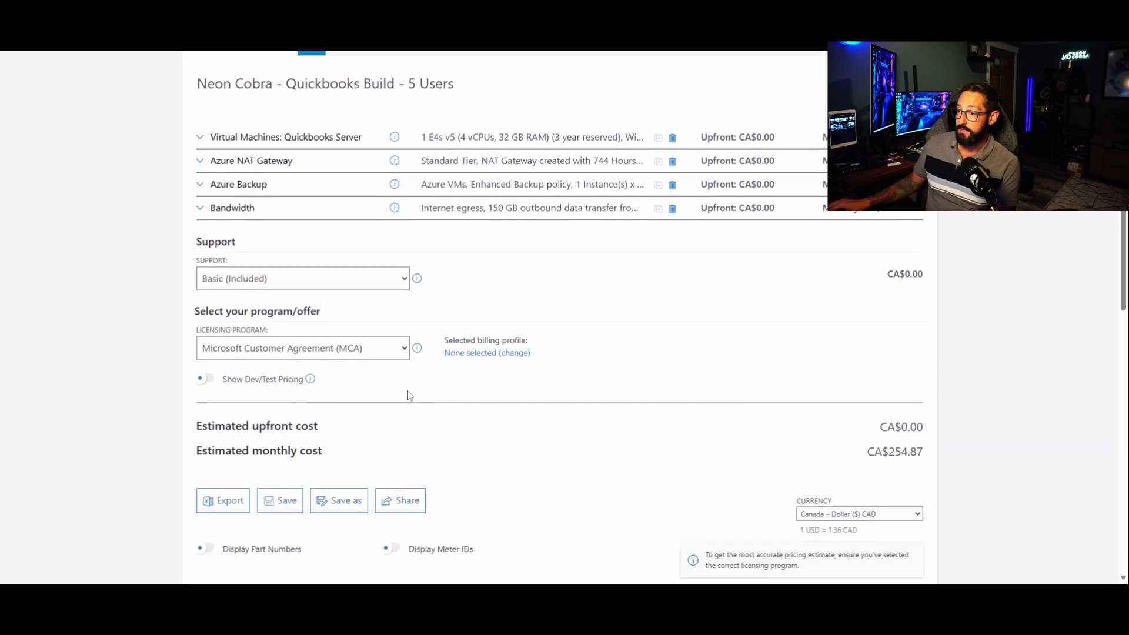
click(281, 507)
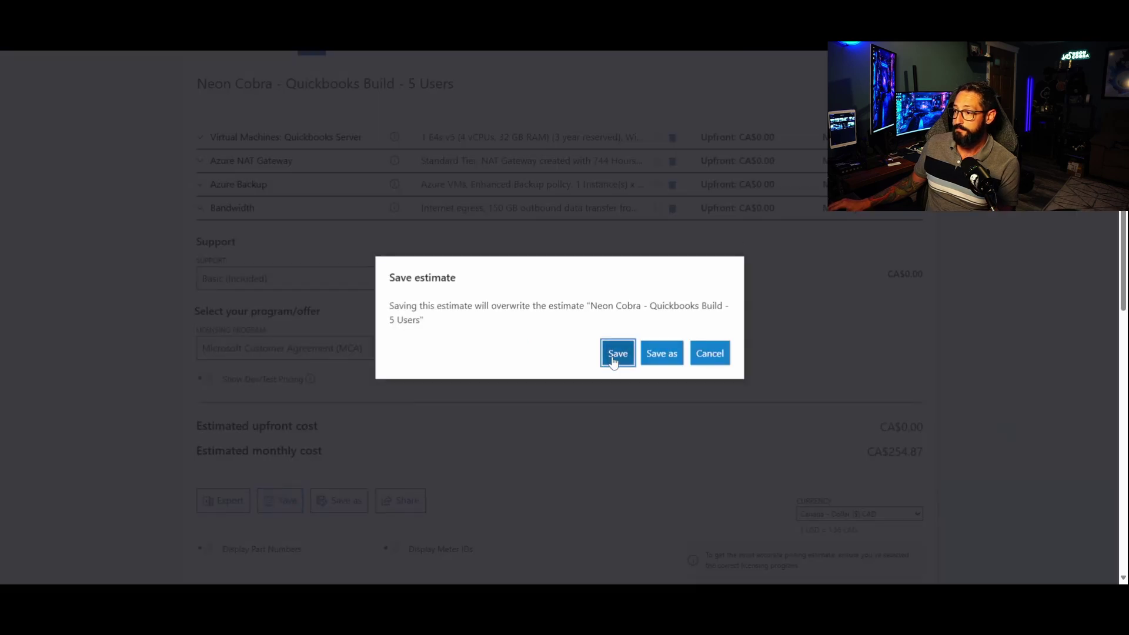
click(614, 356)
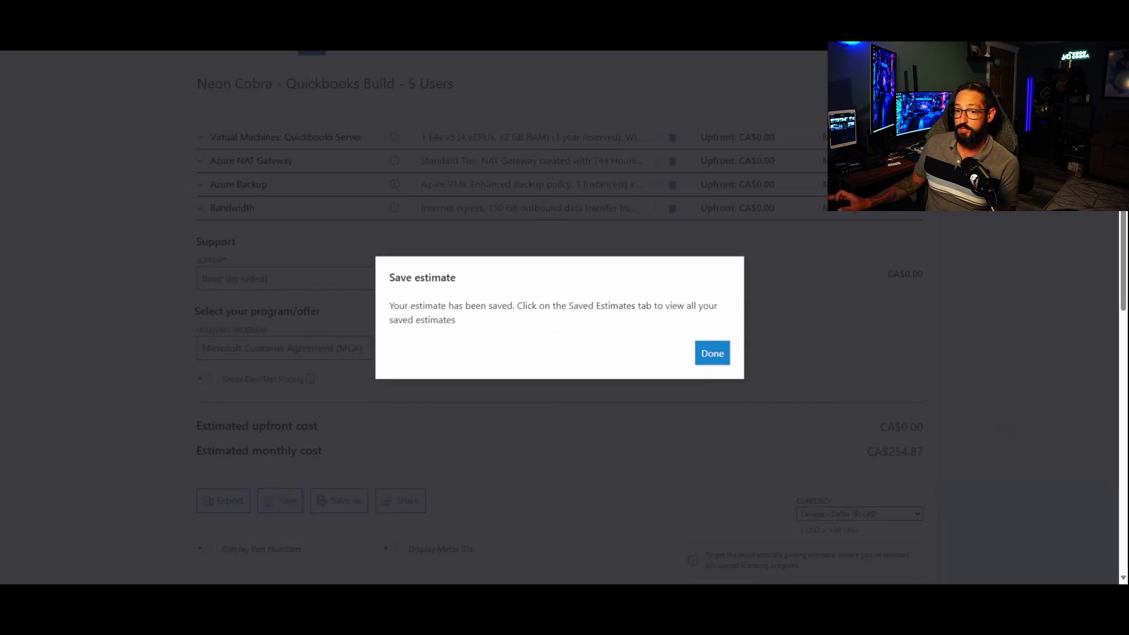
click(712, 353)
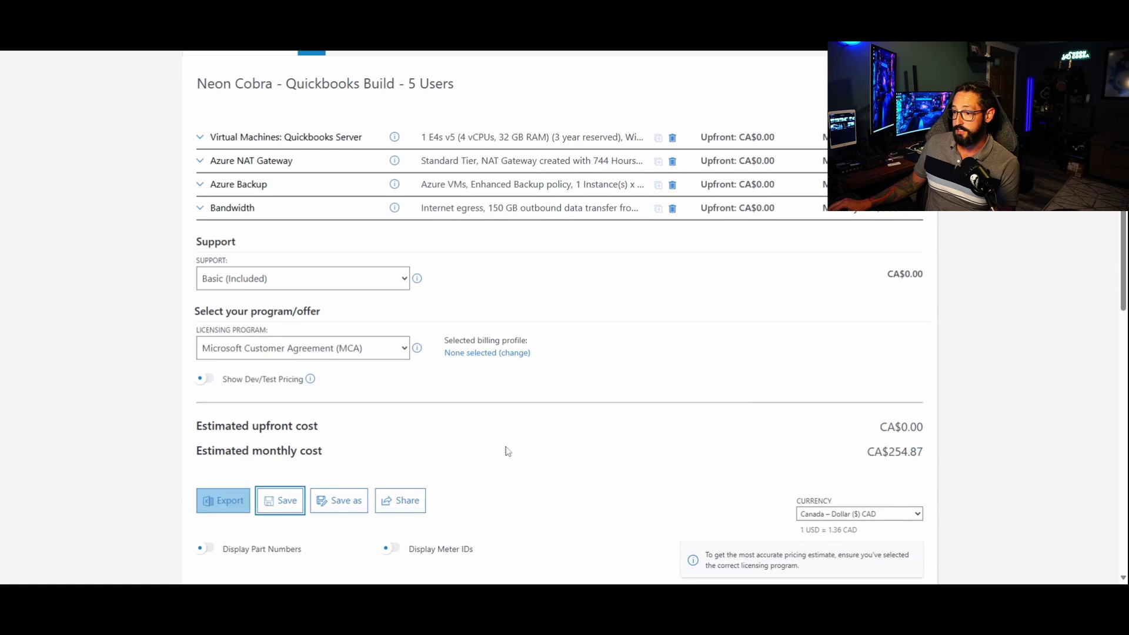
- Generate a share link for the estimate, select the full link text, and close the Share Estimate dialog
click(402, 504)
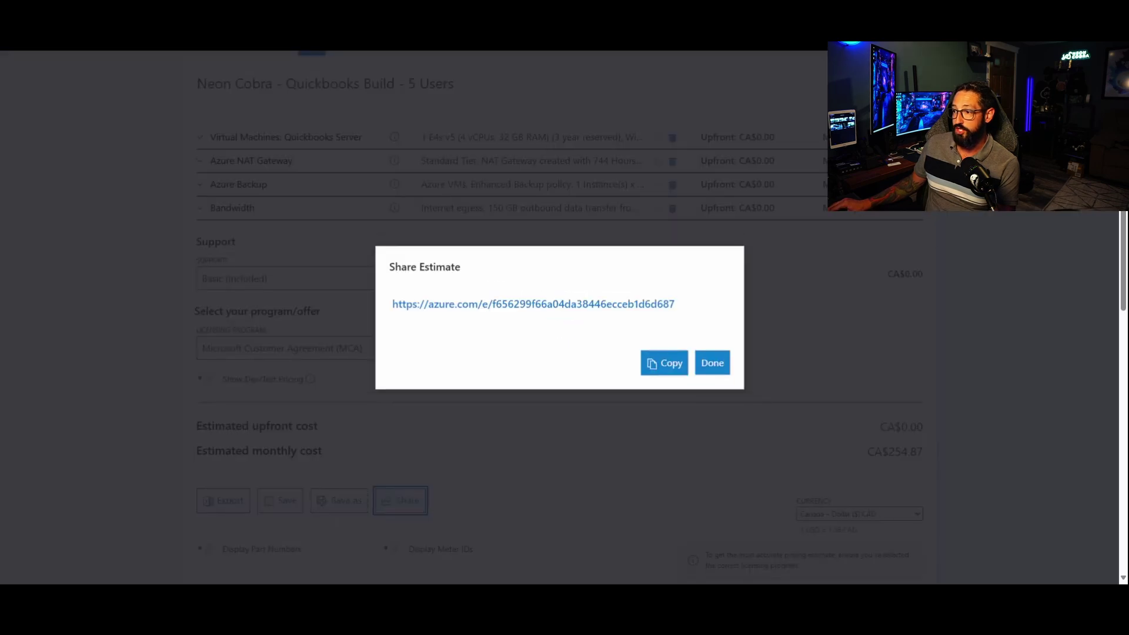
drag(469, 304, 675, 304)
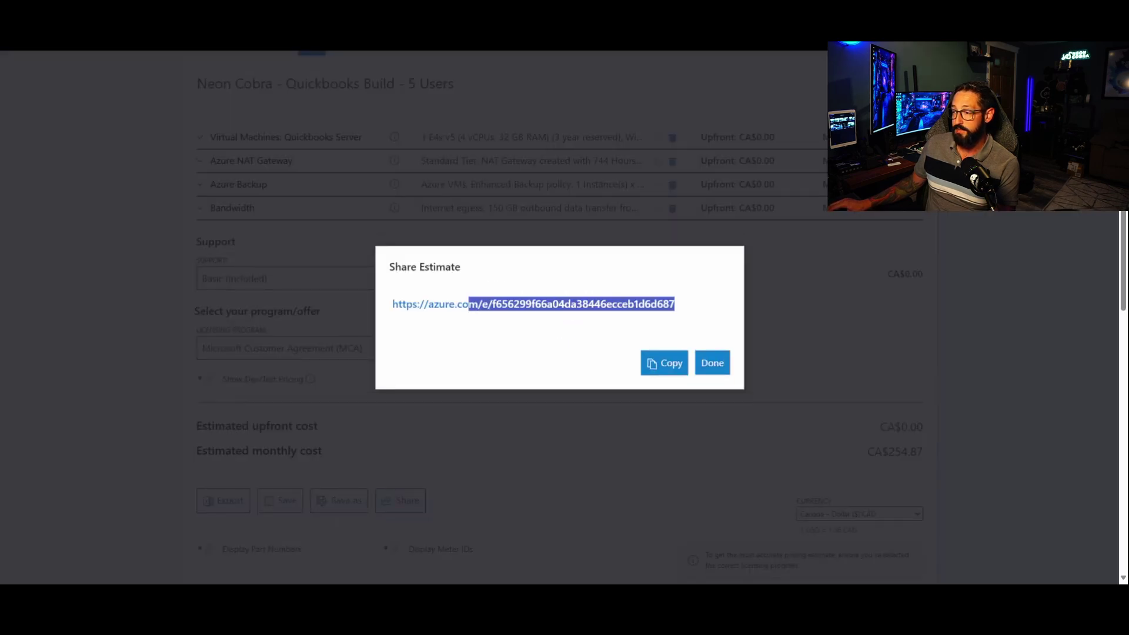
drag(393, 304, 675, 304)
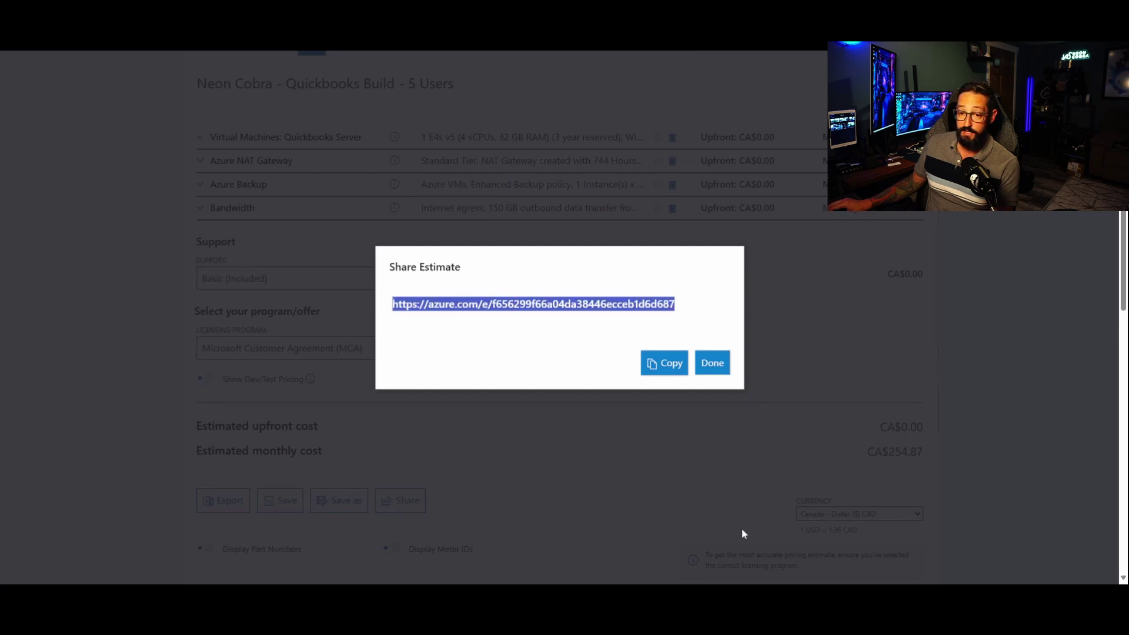
click(721, 372)
- Search the products for "managed d" and add Managed Disks to the estimate
scroll(696, 448, up, 2)
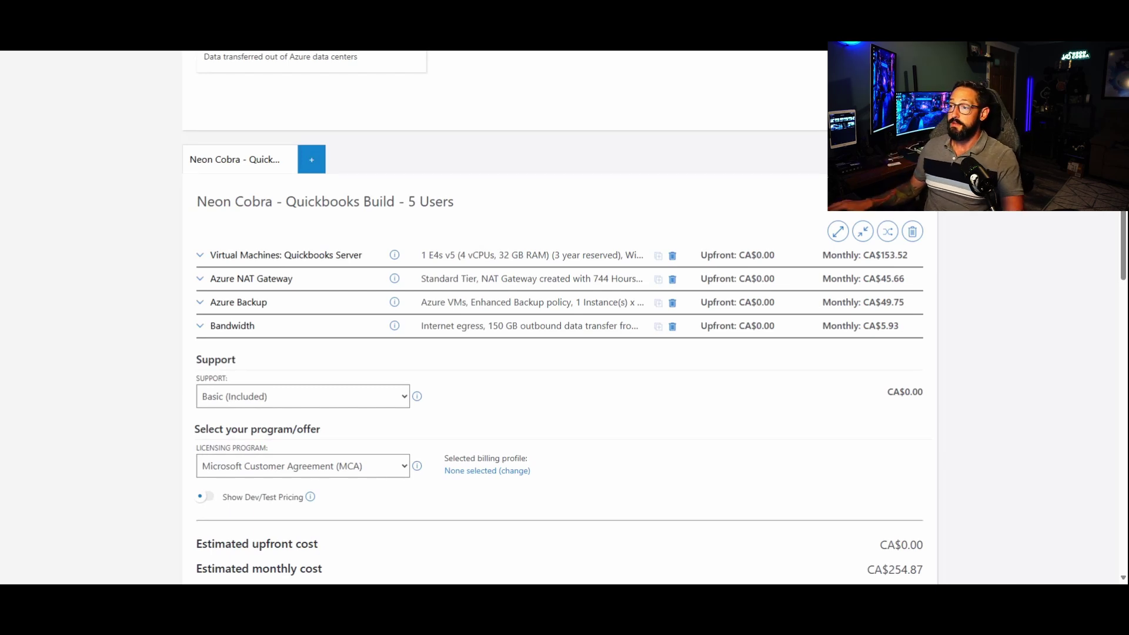
drag(433, 255, 607, 255)
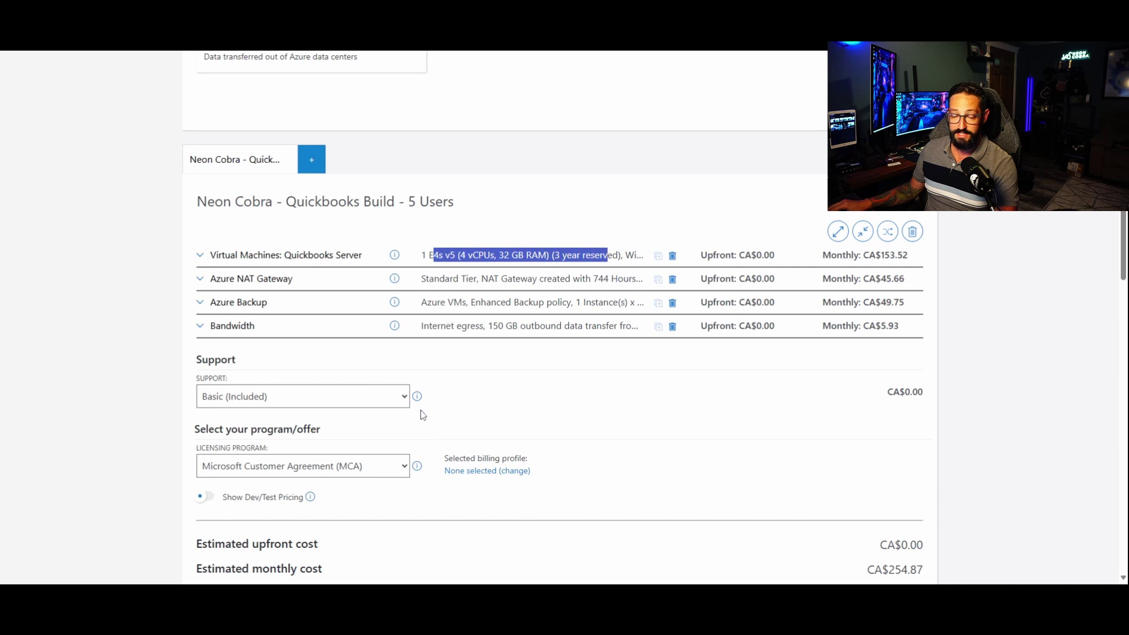
scroll(508, 405, up, 4)
scroll(508, 404, up, 1)
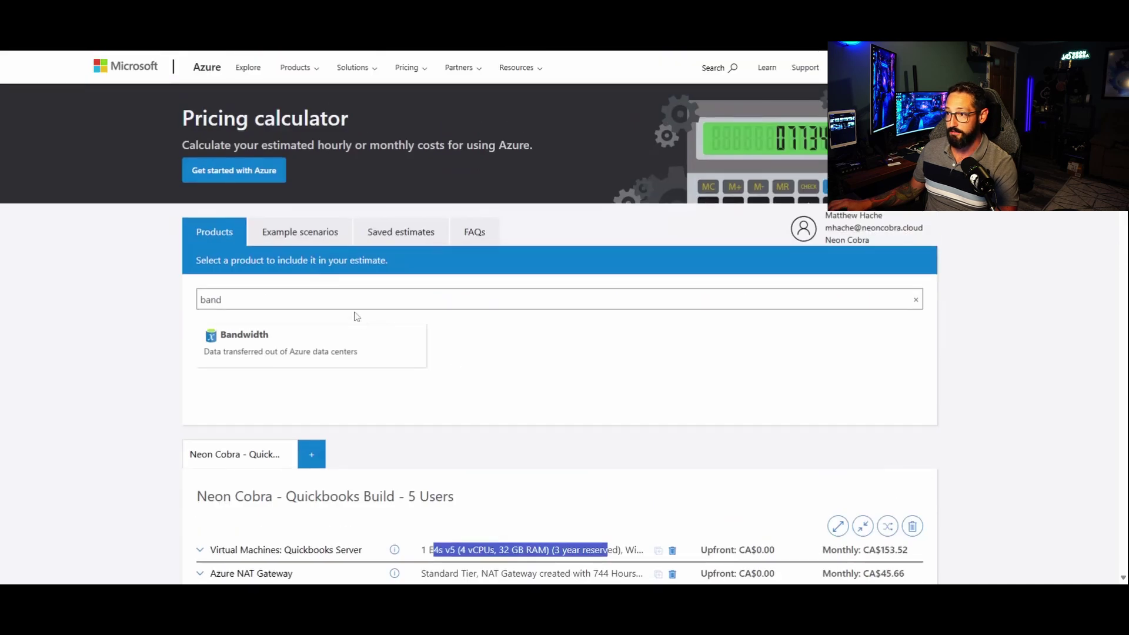
triple_click(211, 299)
text(managed d)
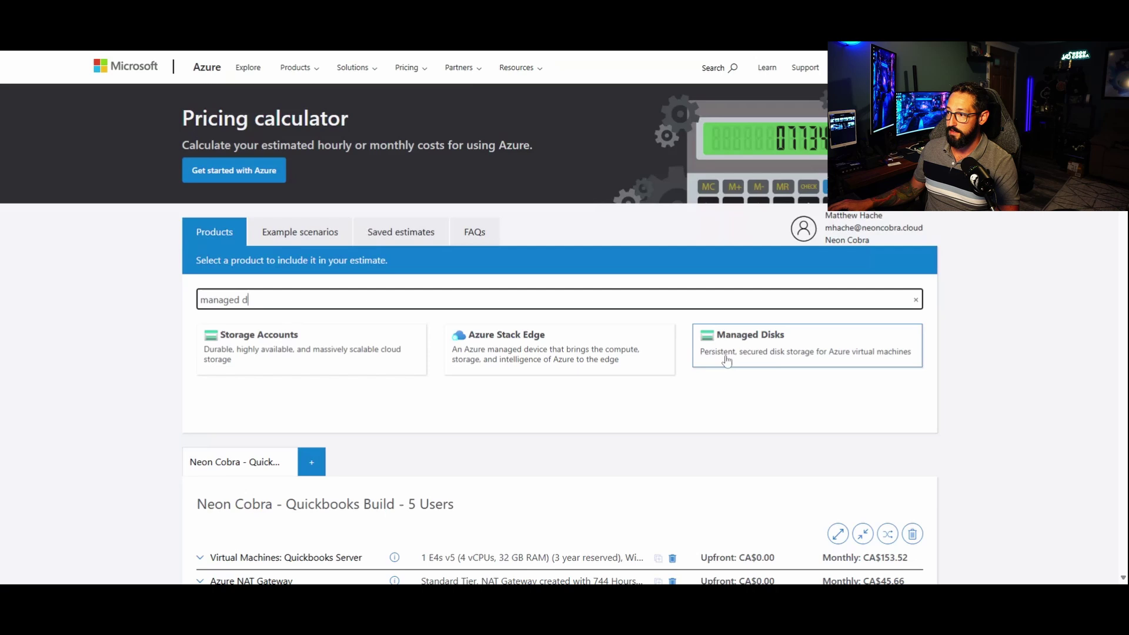
click(727, 361)
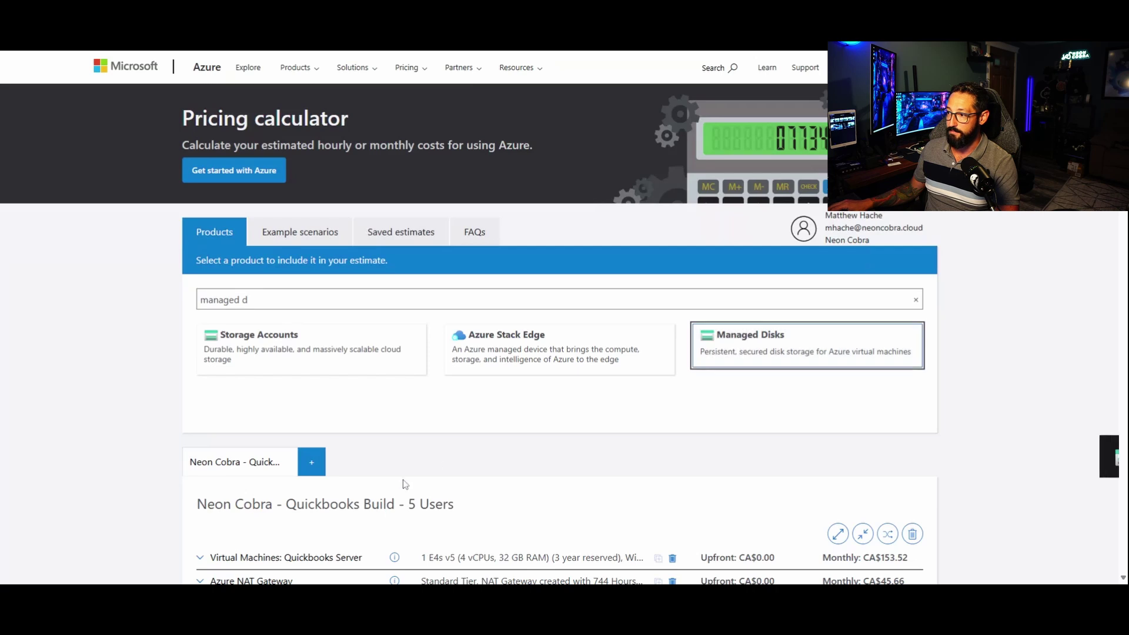
- Configure the managed disk in Canada Central as a Standard SSD with the E10 128 GiB size
scroll(407, 450, down, 6)
click(234, 466)
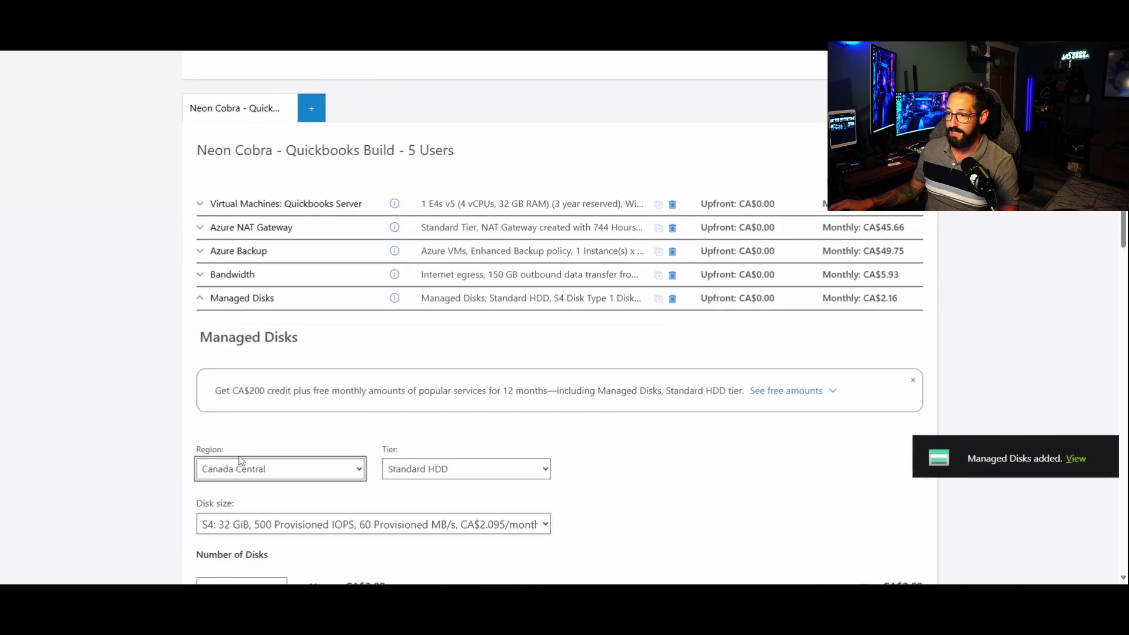
click(438, 469)
click(433, 492)
click(310, 529)
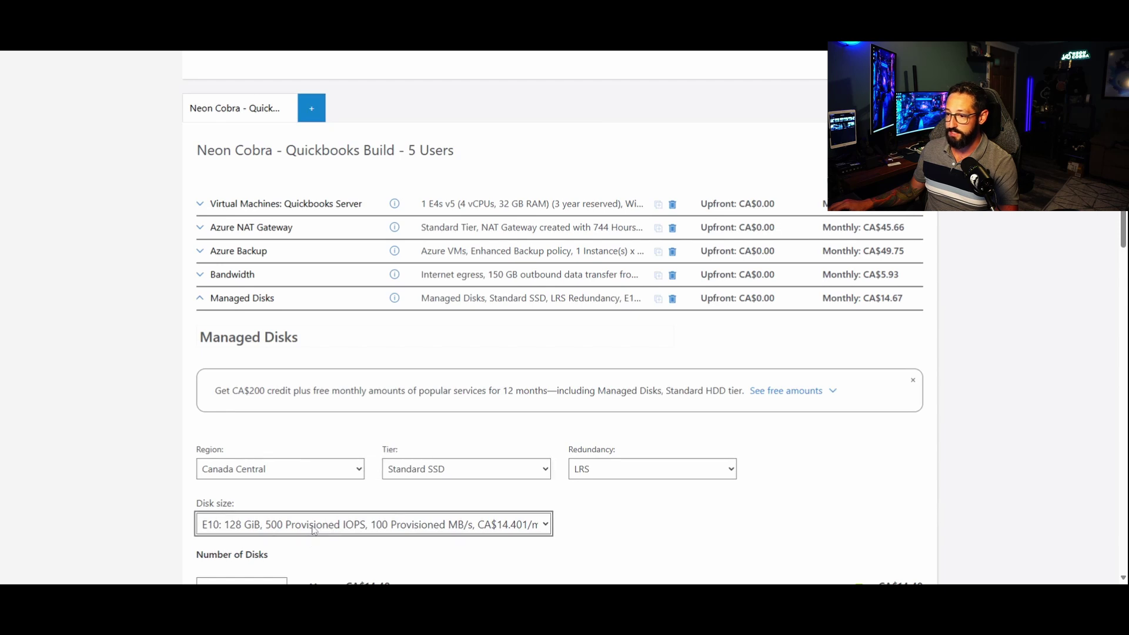
- Rename the Managed Disks item as QB Data and collapse its section
click(200, 338)
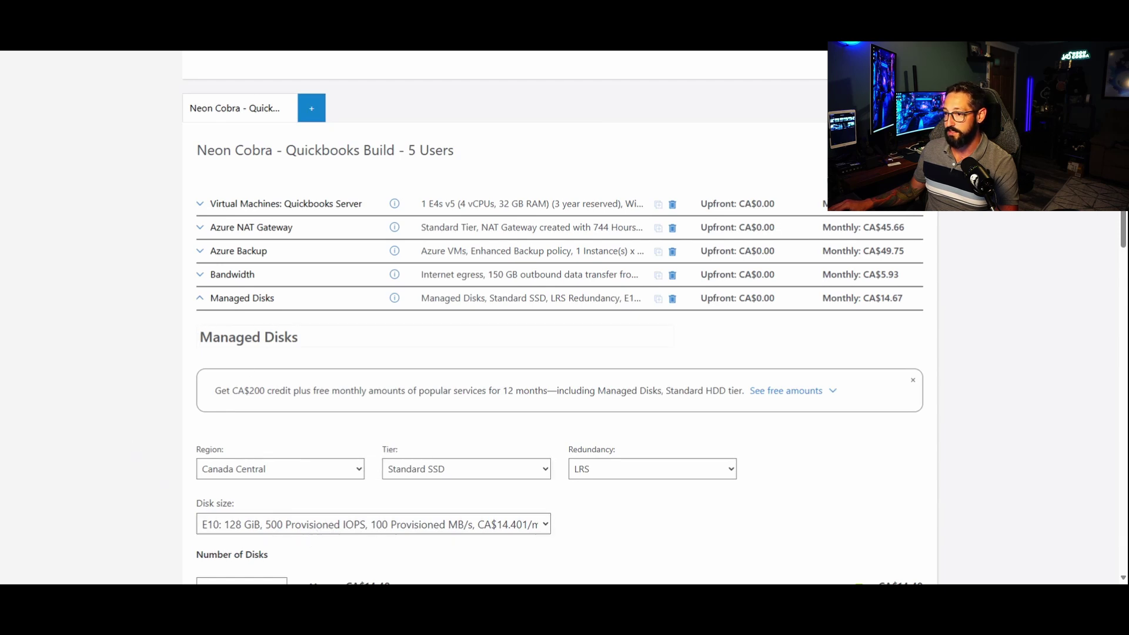
key(ctrl+a)
text(QB Data)
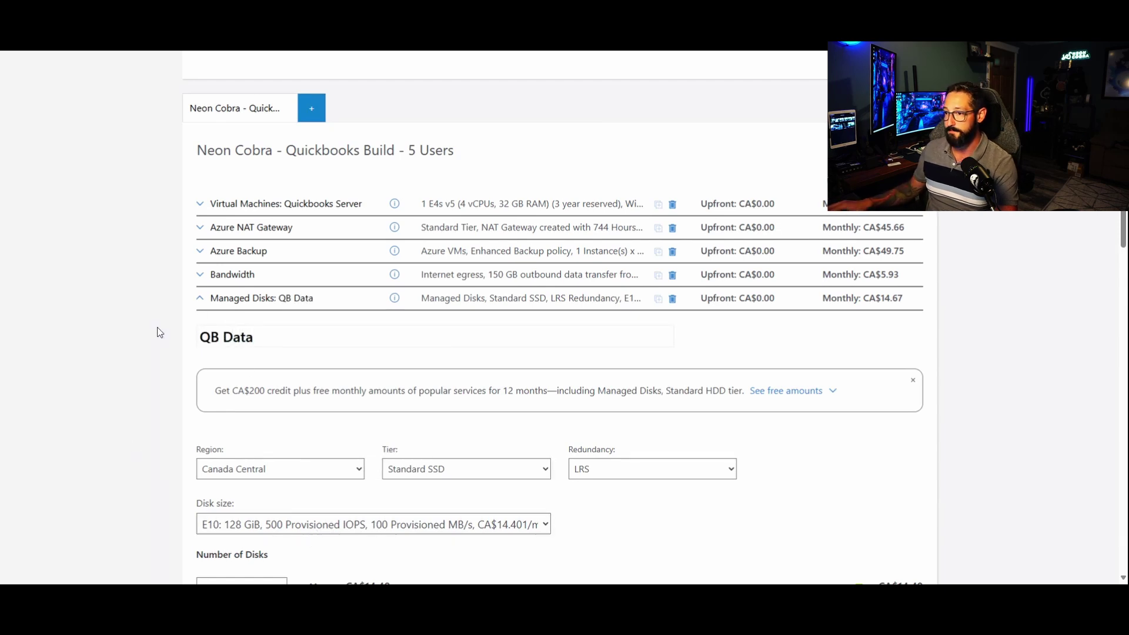
click(199, 303)
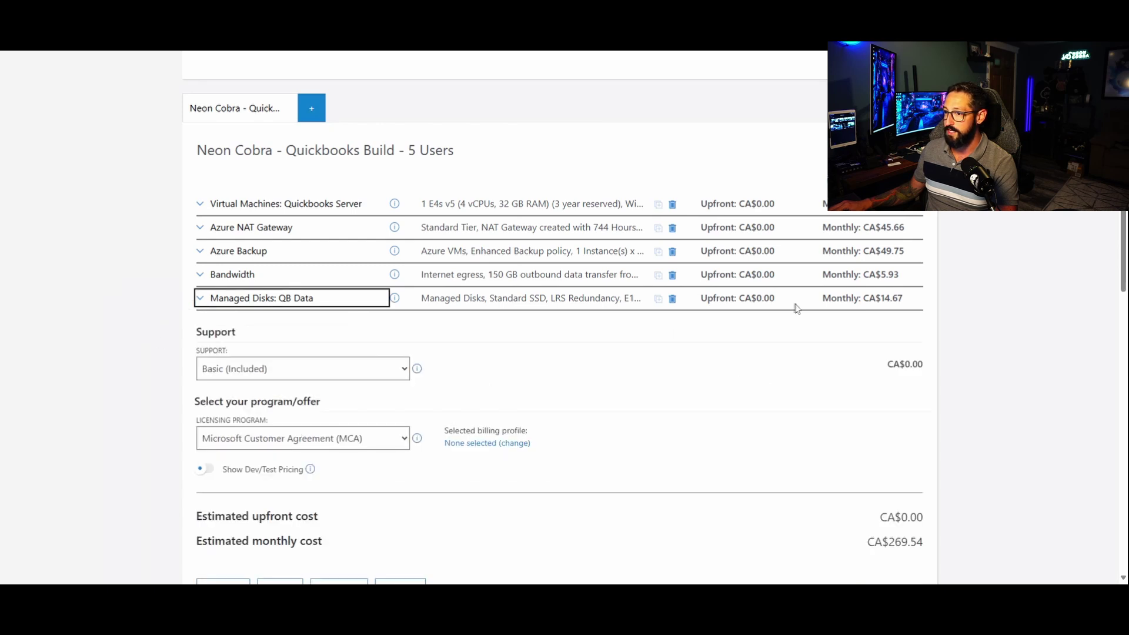
- Rearrange the services so that Managed Disks: QB Data comes directly after the Quickbooks Server virtual machine, and save the order
click(199, 298)
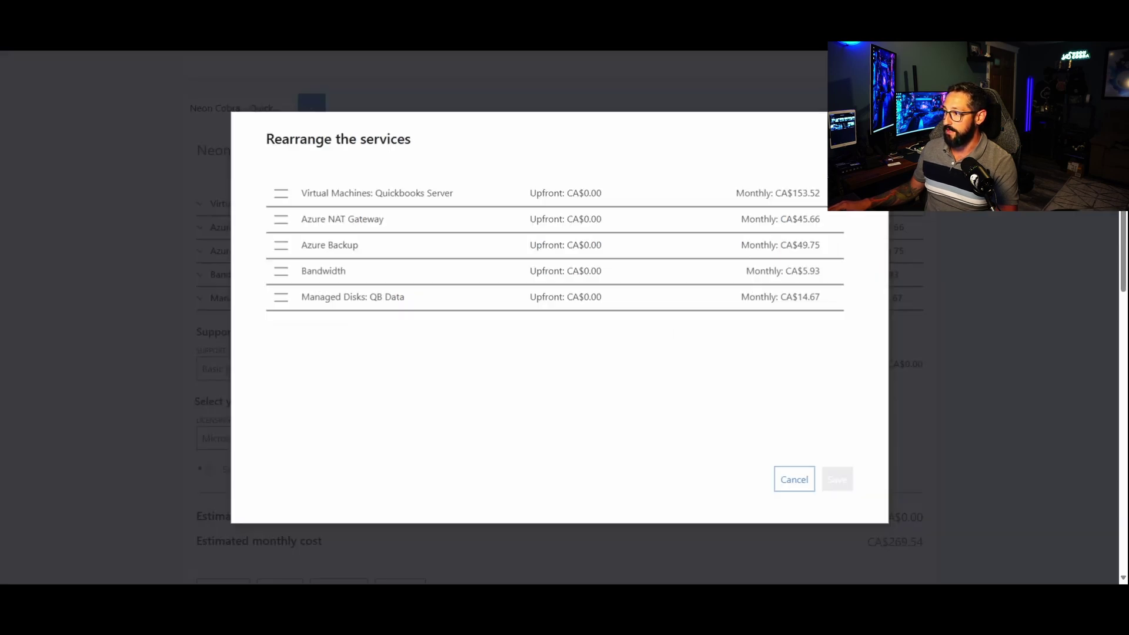
drag(281, 302, 288, 223)
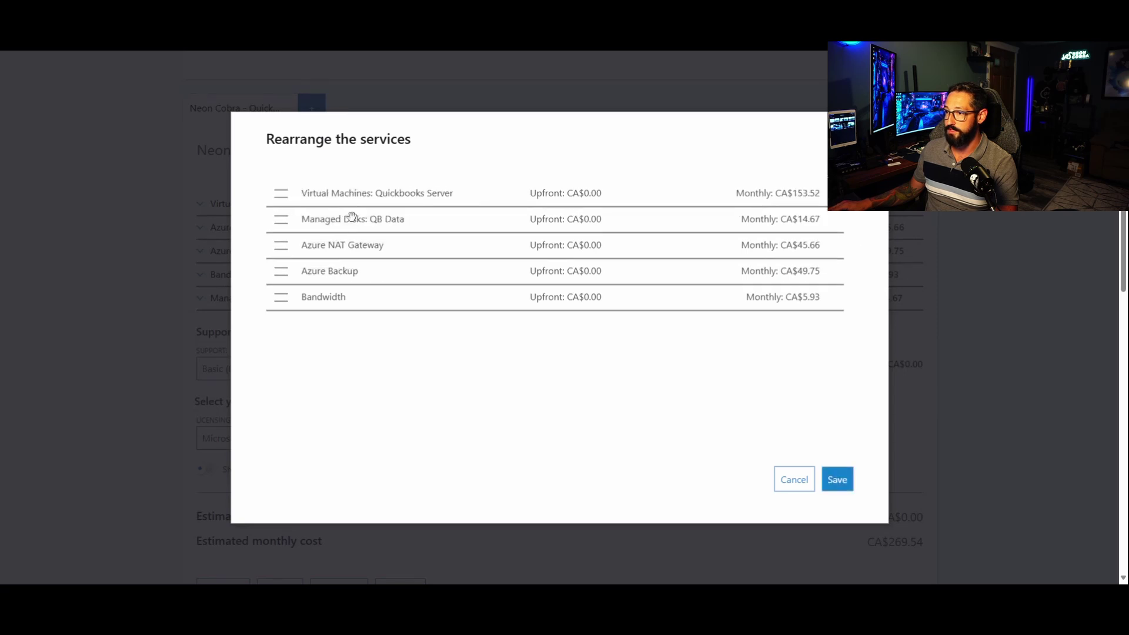
click(837, 480)
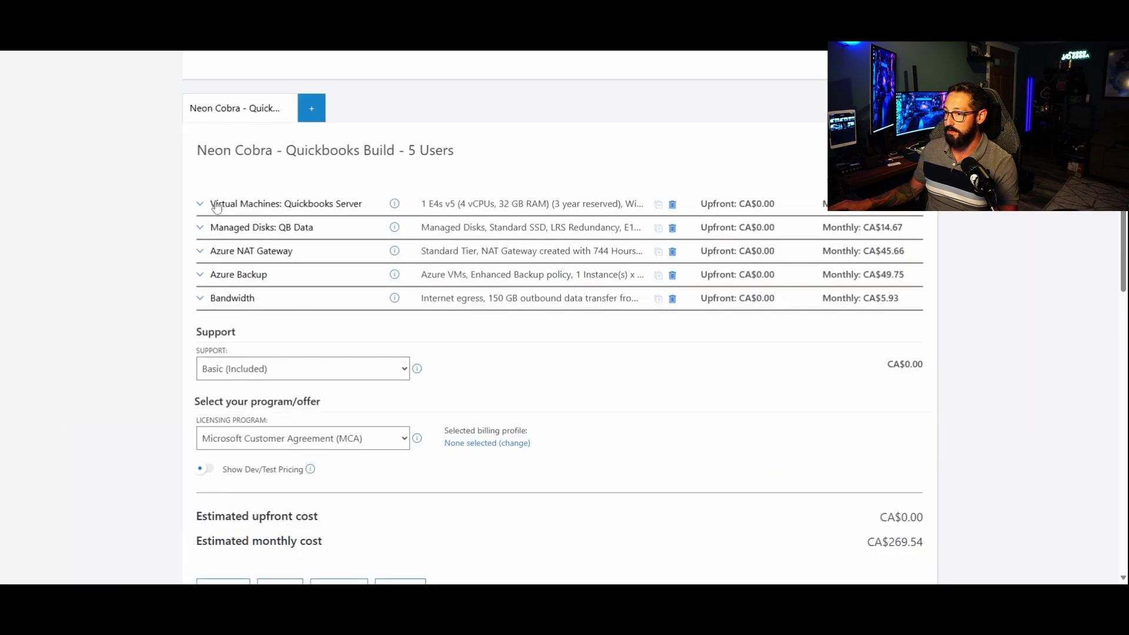
- Set the Azure Backup protected instance size to 350 GB and collapse its section
click(200, 275)
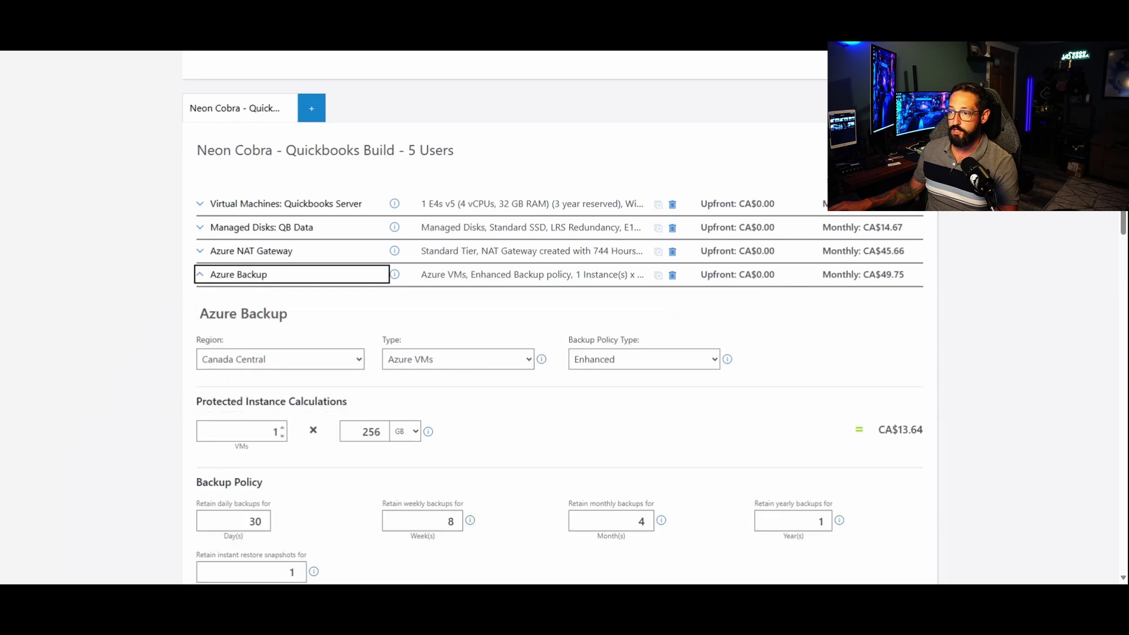
double_click(371, 431)
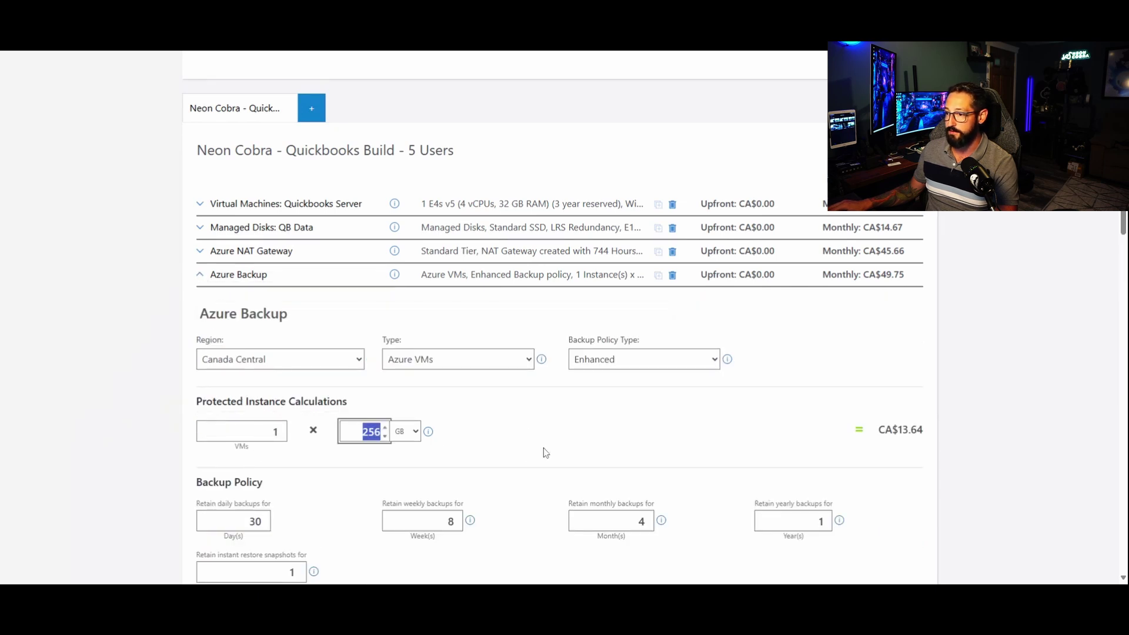
text(350)
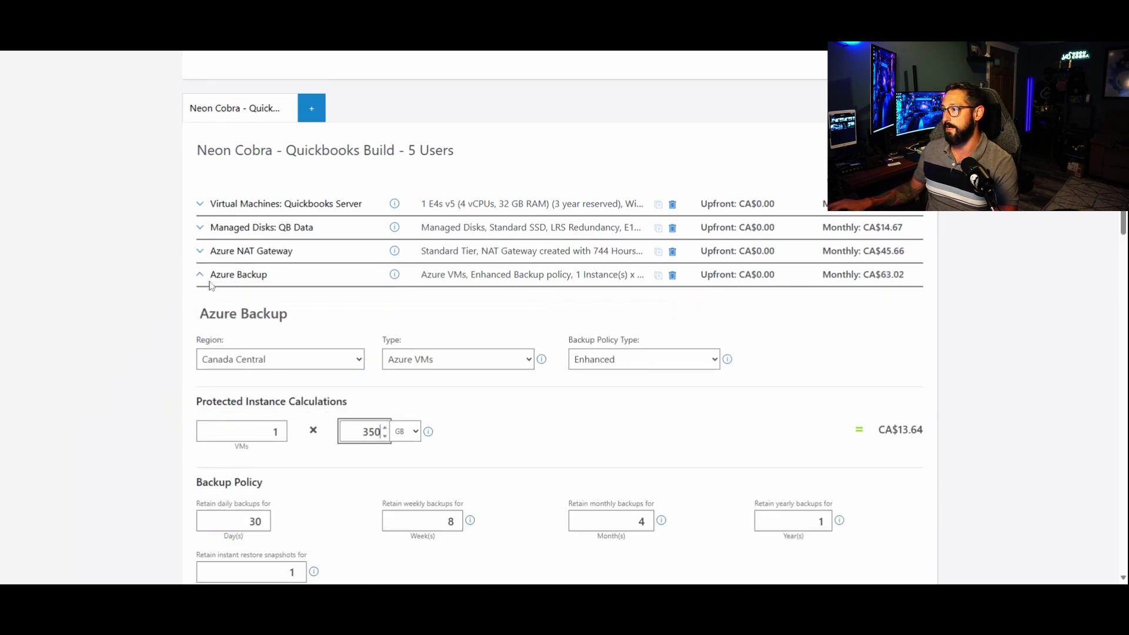
click(200, 274)
- Save the updated estimate with the QB Data disk and larger backup, overwriting the stored version
scroll(331, 450, down, 2)
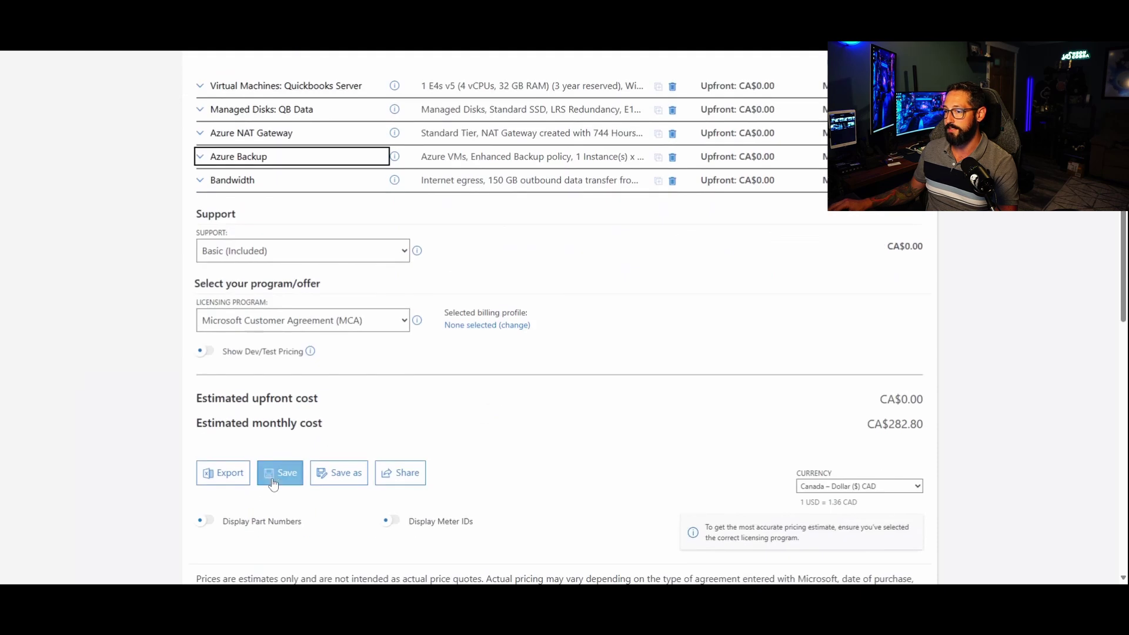
click(273, 483)
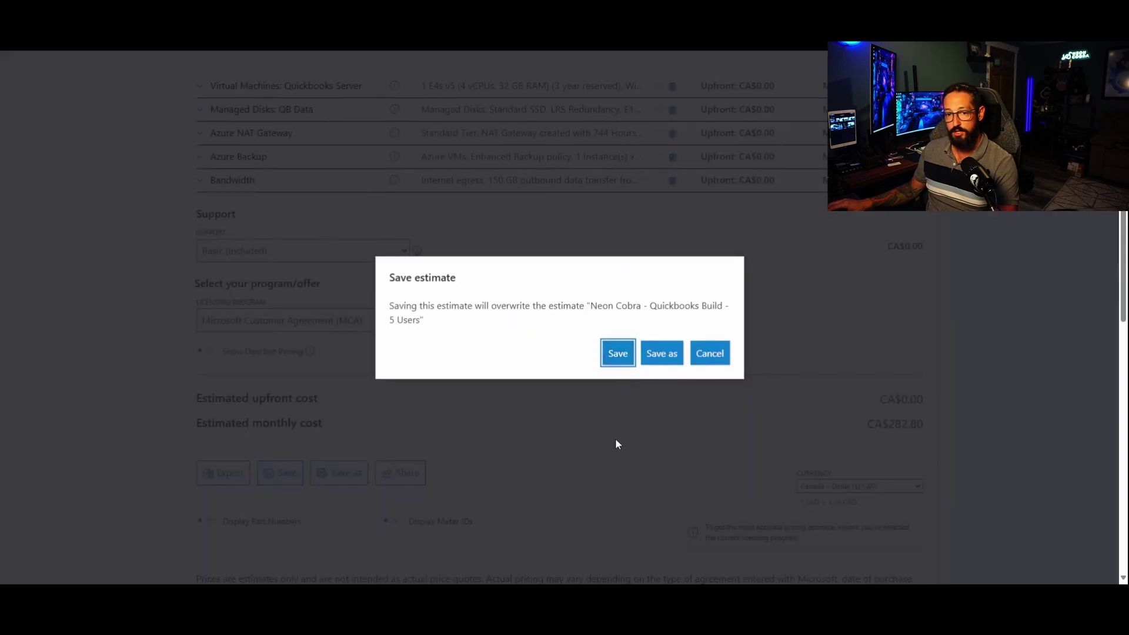
key(Return)
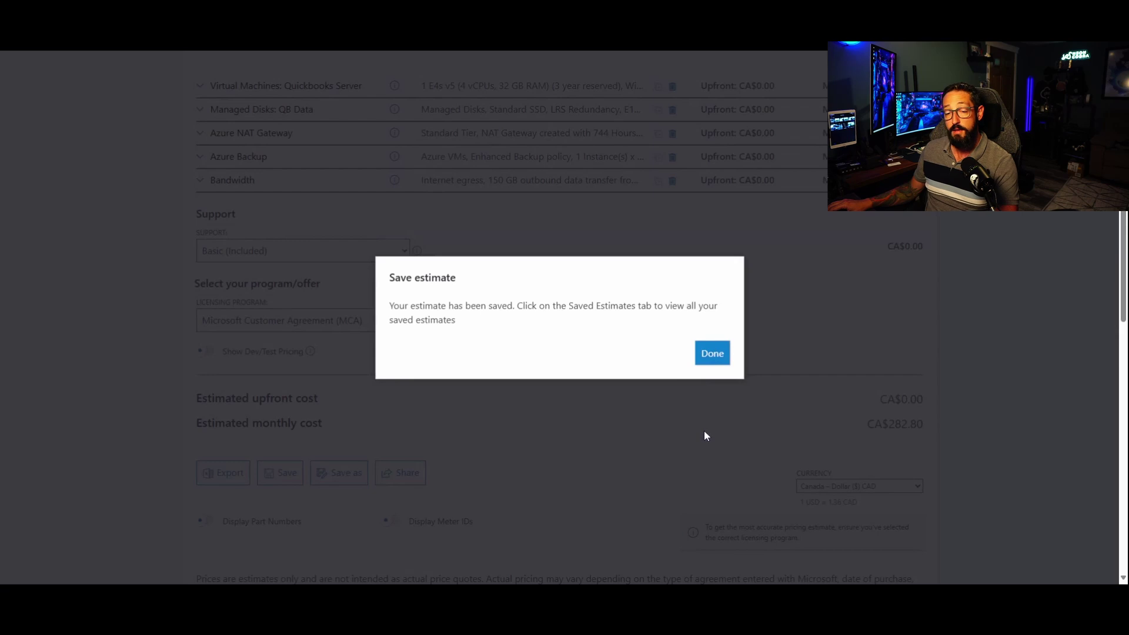
click(721, 355)
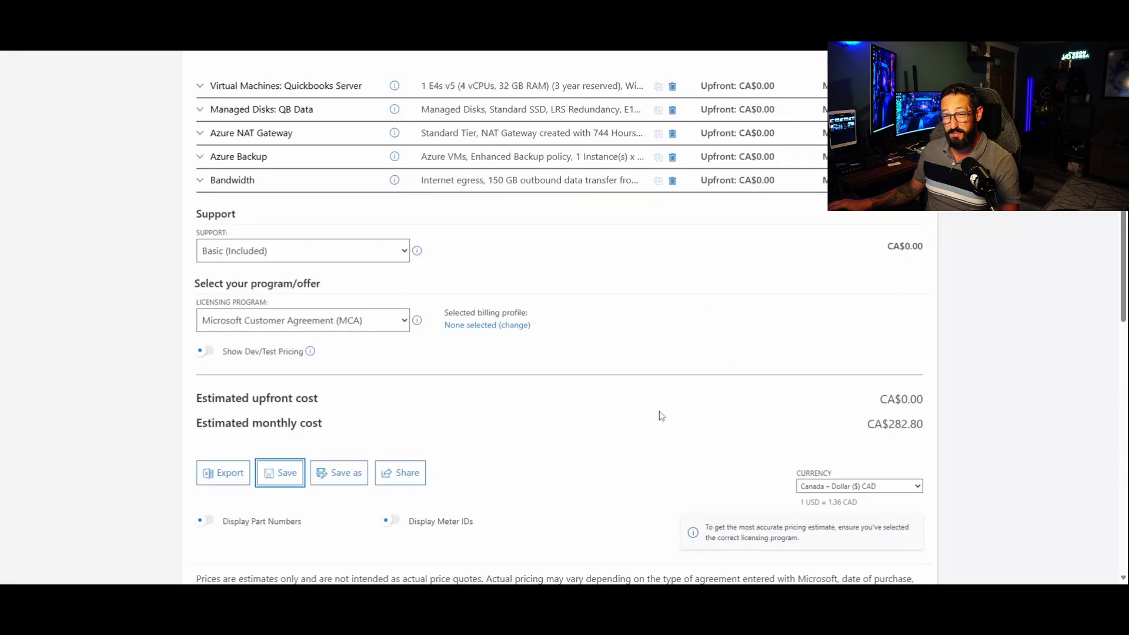
- Review the Quickbooks Server virtual machine's specification and the estimate's monthly costs
scroll(433, 393, up, 2)
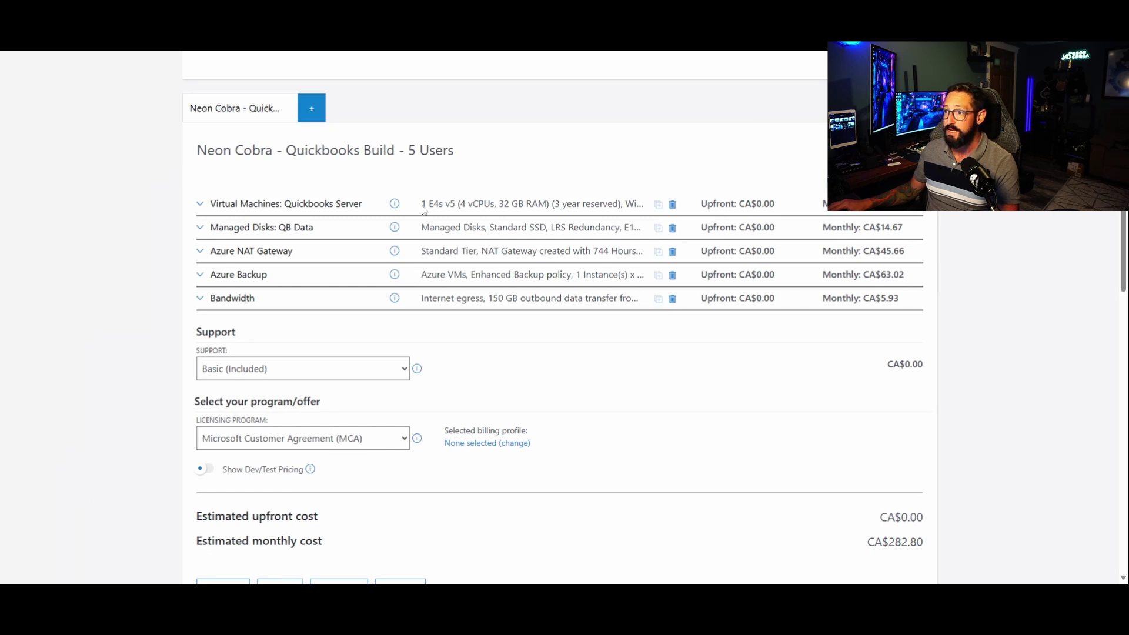
drag(421, 204, 551, 205)
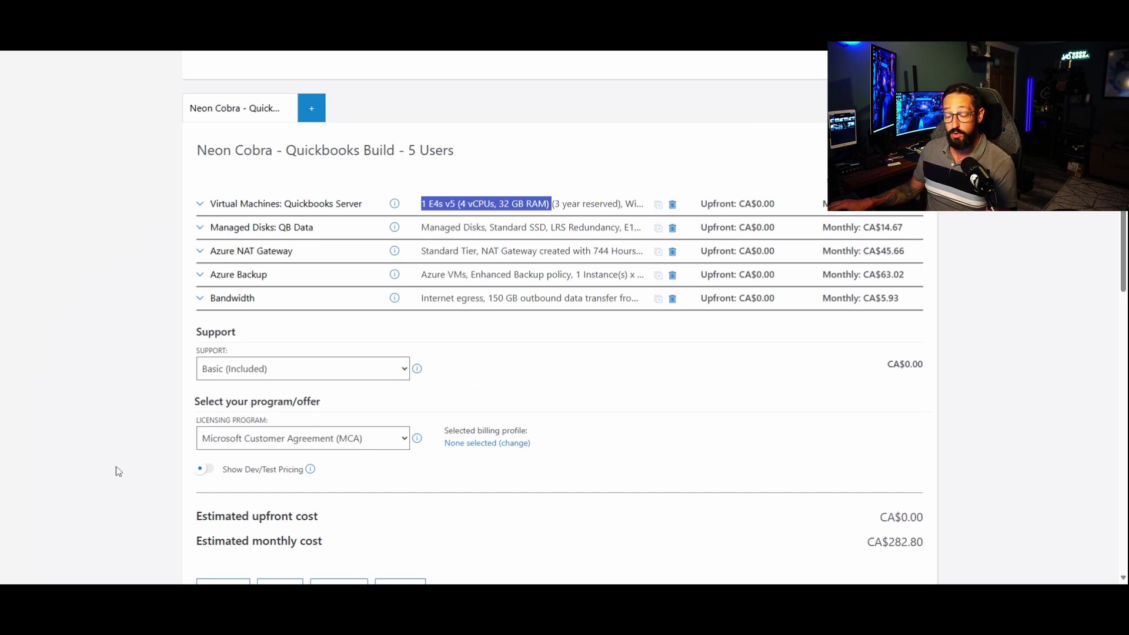
click(872, 215)
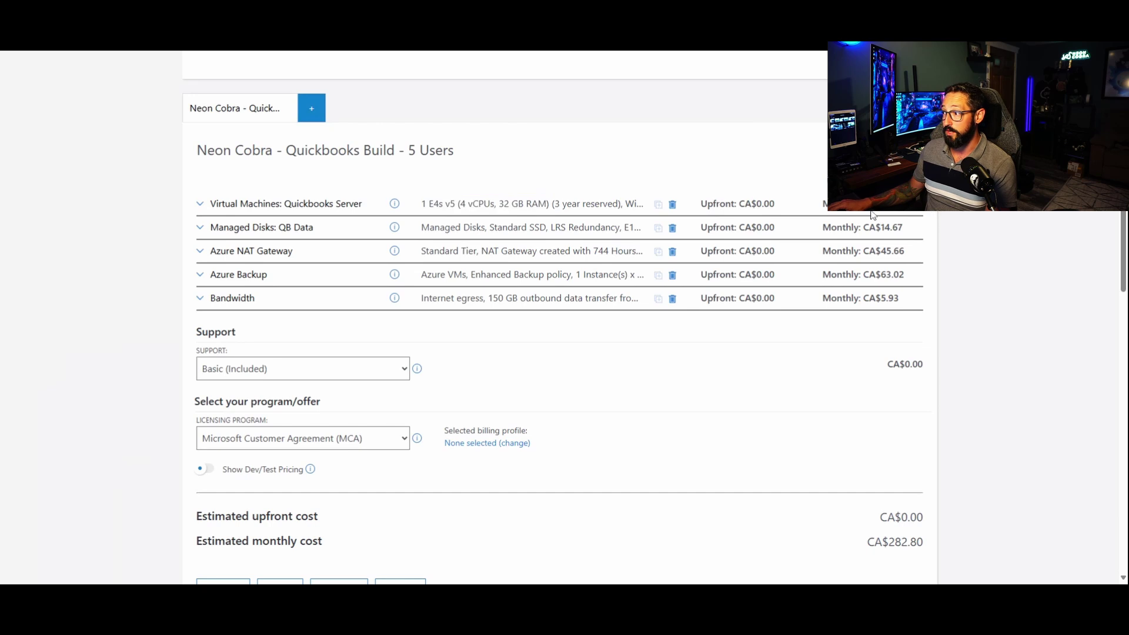
drag(429, 204, 560, 204)
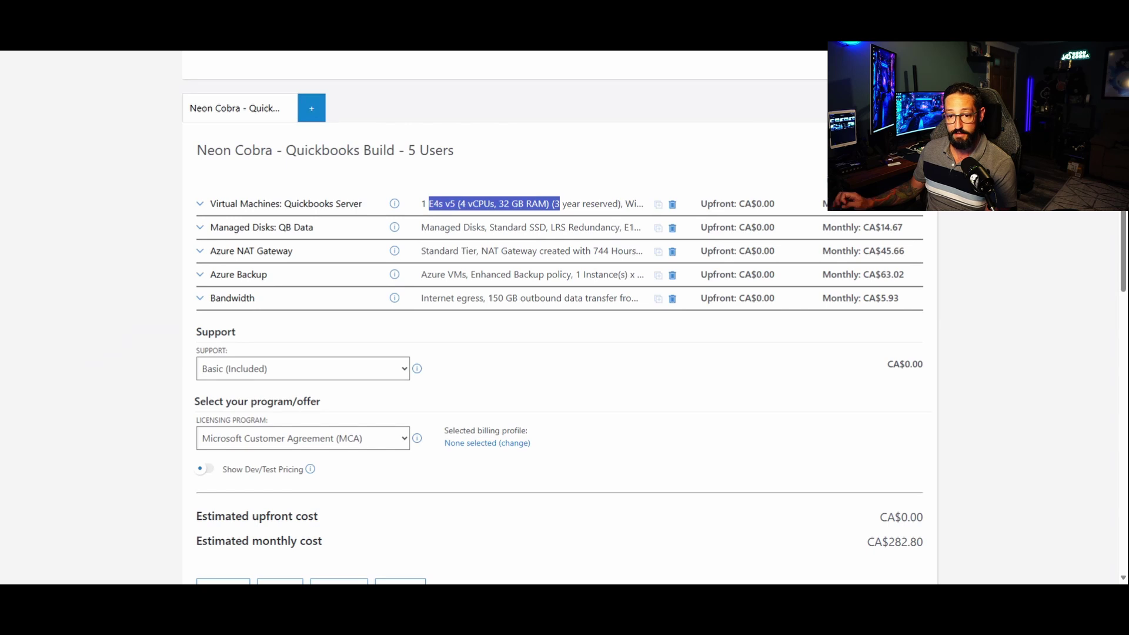
click(61, 370)
scroll(67, 367, down, 1)
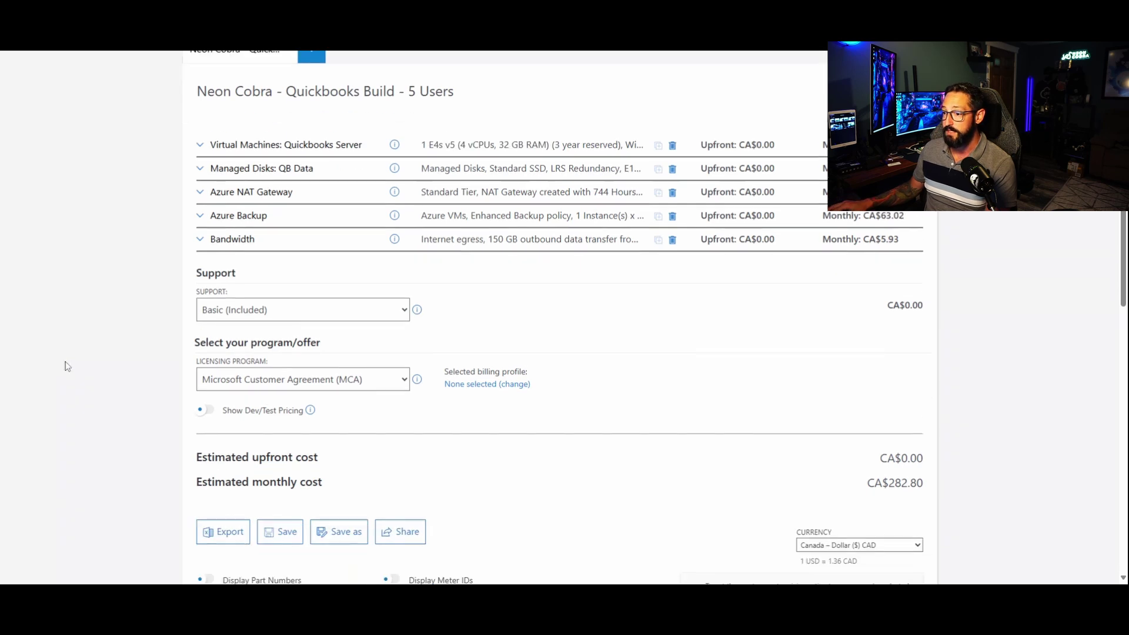